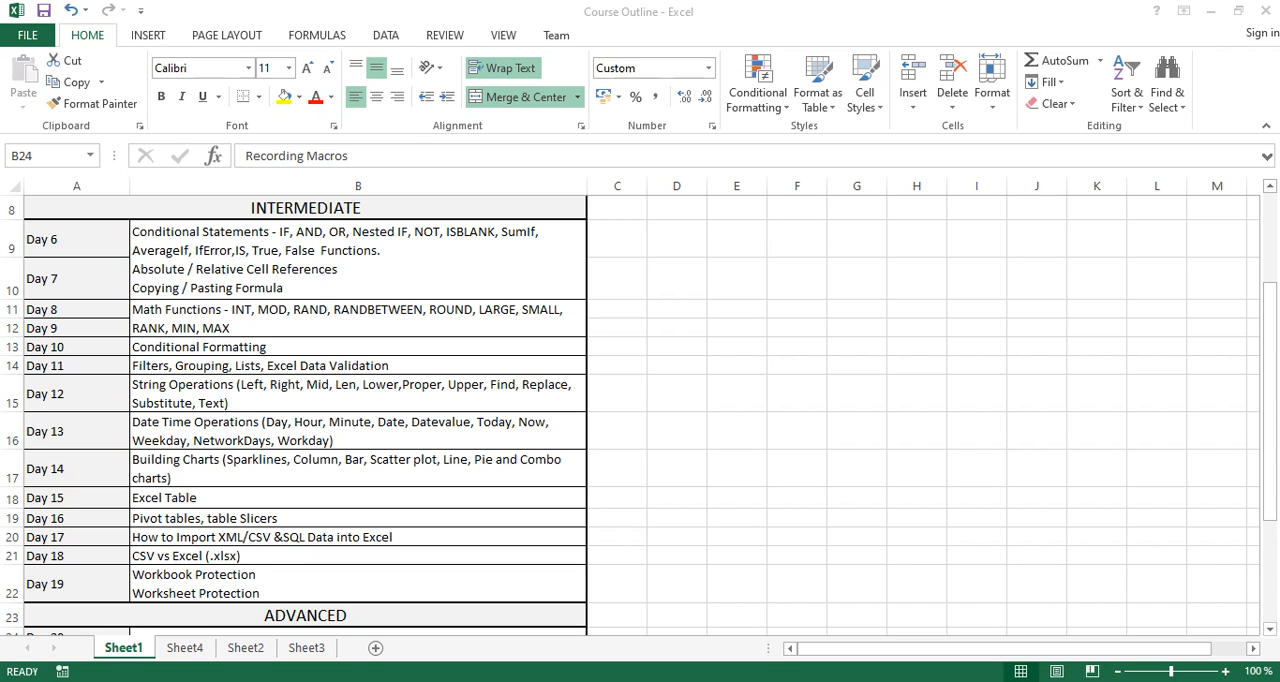
- On Sheet4, enter the heading Charts in A1 and the first chart type, Column, in A2
key("ctrl+Page_Down")
left_click(110, 243)
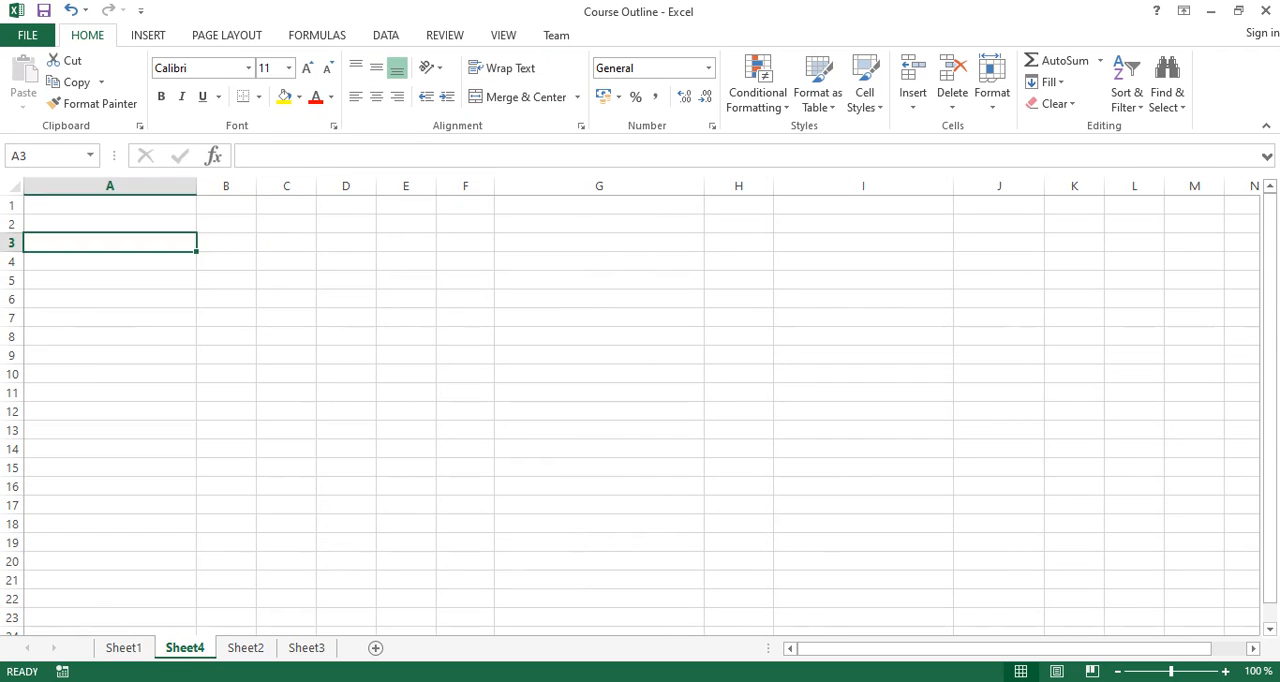
left_click(110, 205)
type("Charts")
key("Return")
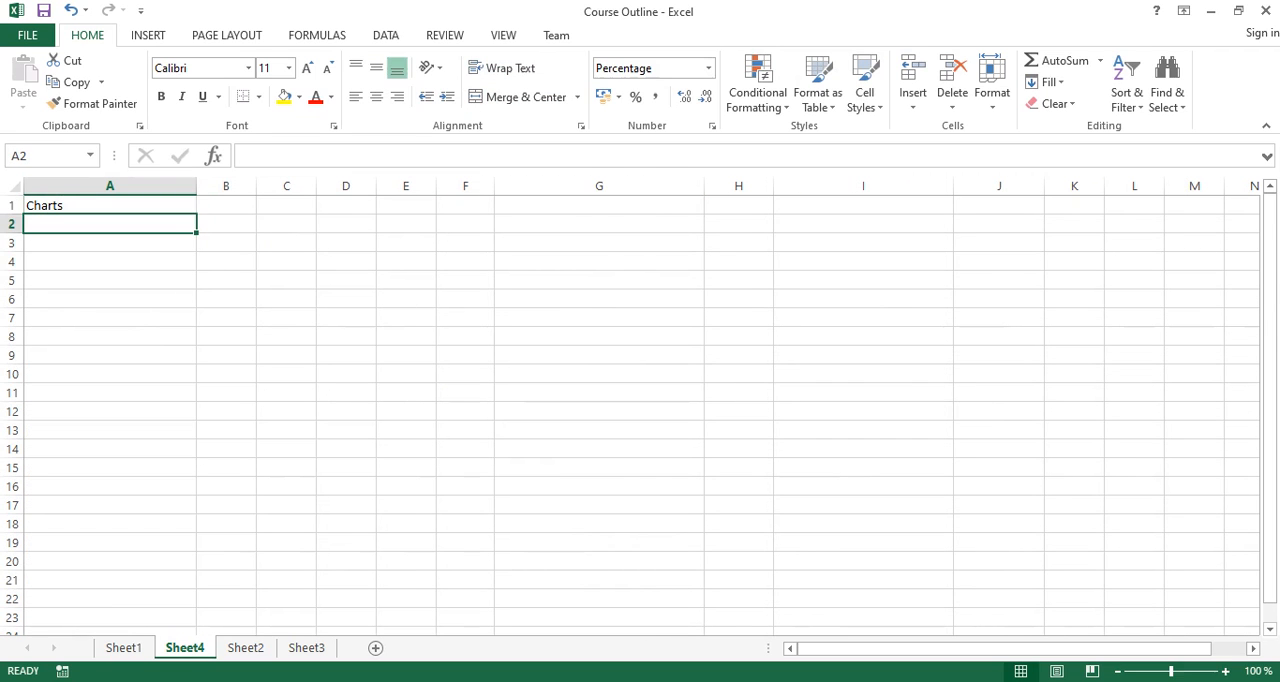
type("Column")
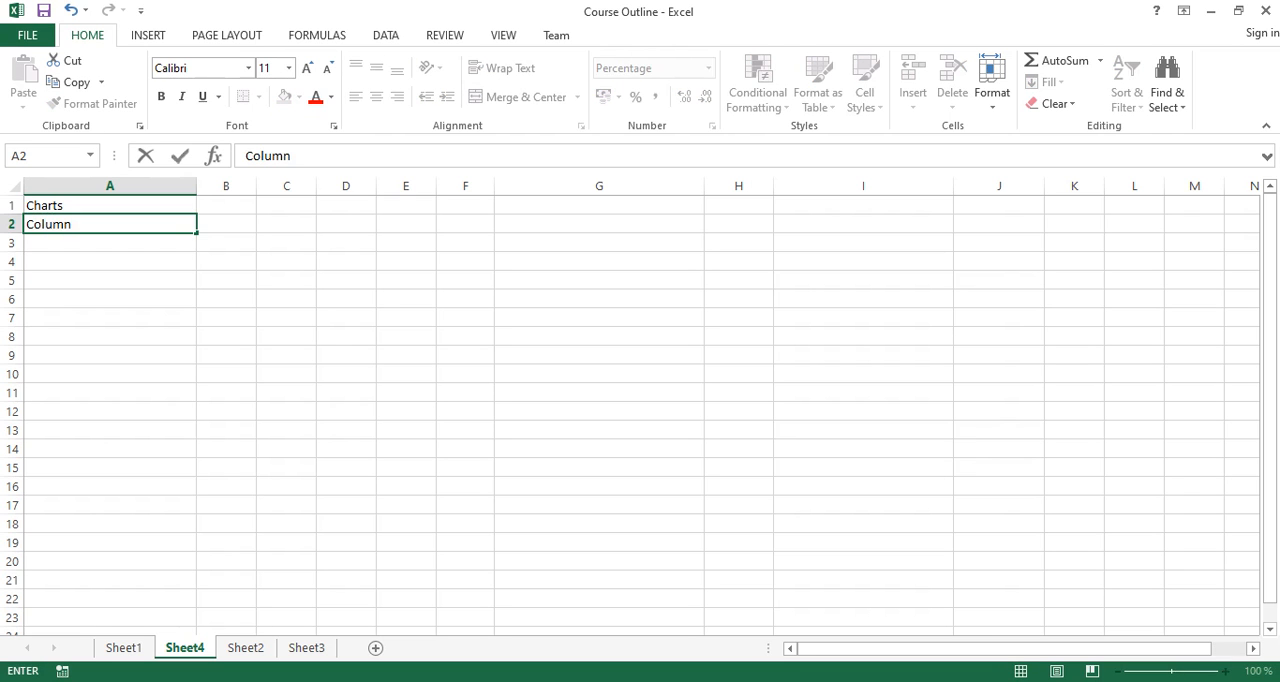
key("Return")
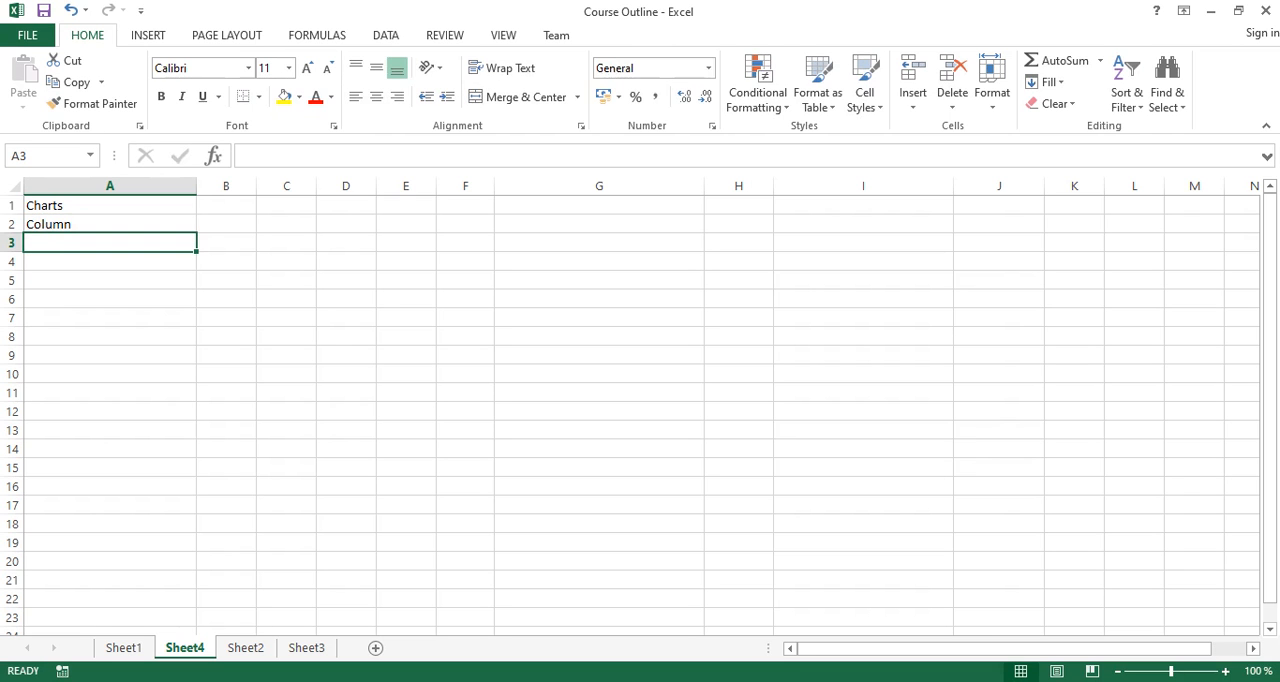
- Continue the chart list with Line, Pie and Bar in cells A3 to A5
type("Line")
key("Return")
type("Pie")
key("Return")
type("Bar")
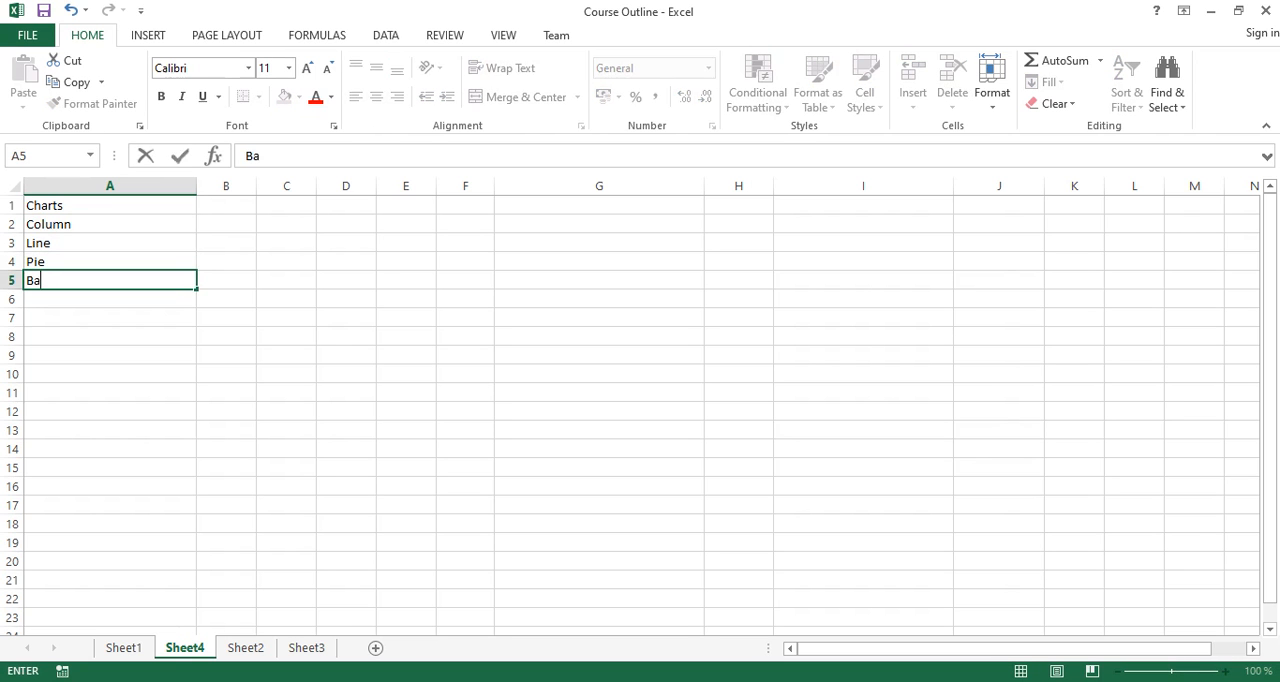
key("Return")
- Add Area in A6 and Scatter Plot in A7 to the chart list
type("Area")
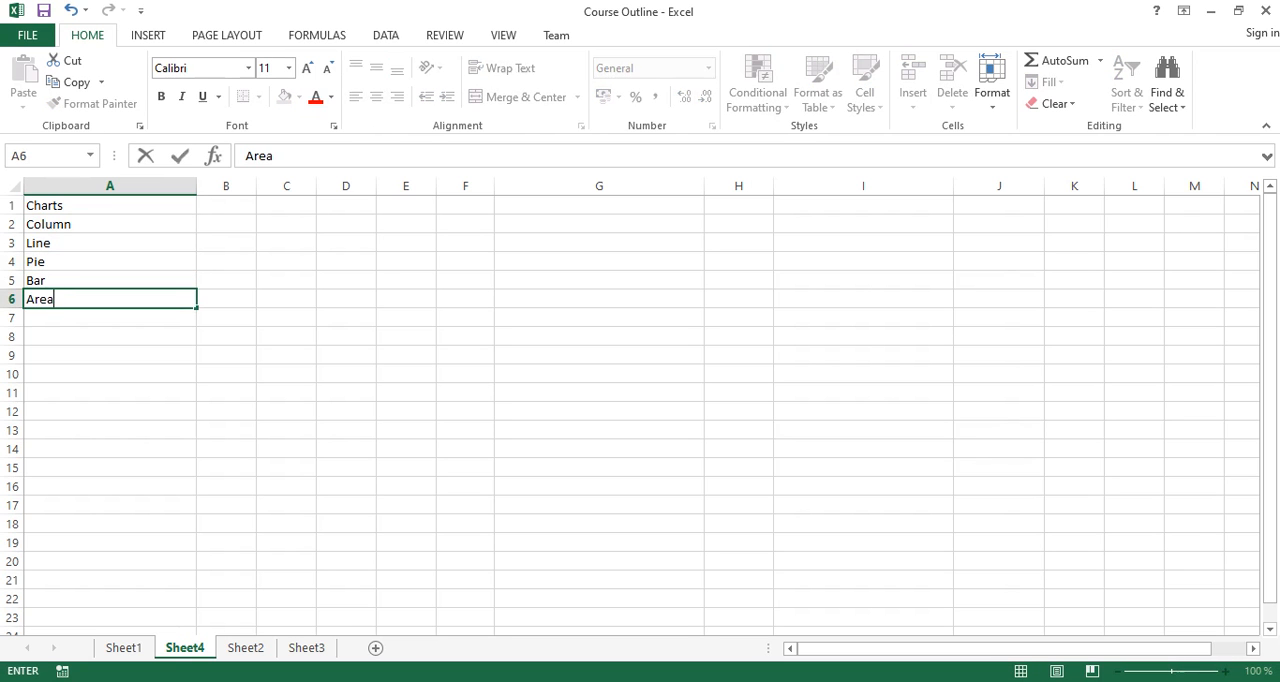
key("Return")
type("Scat")
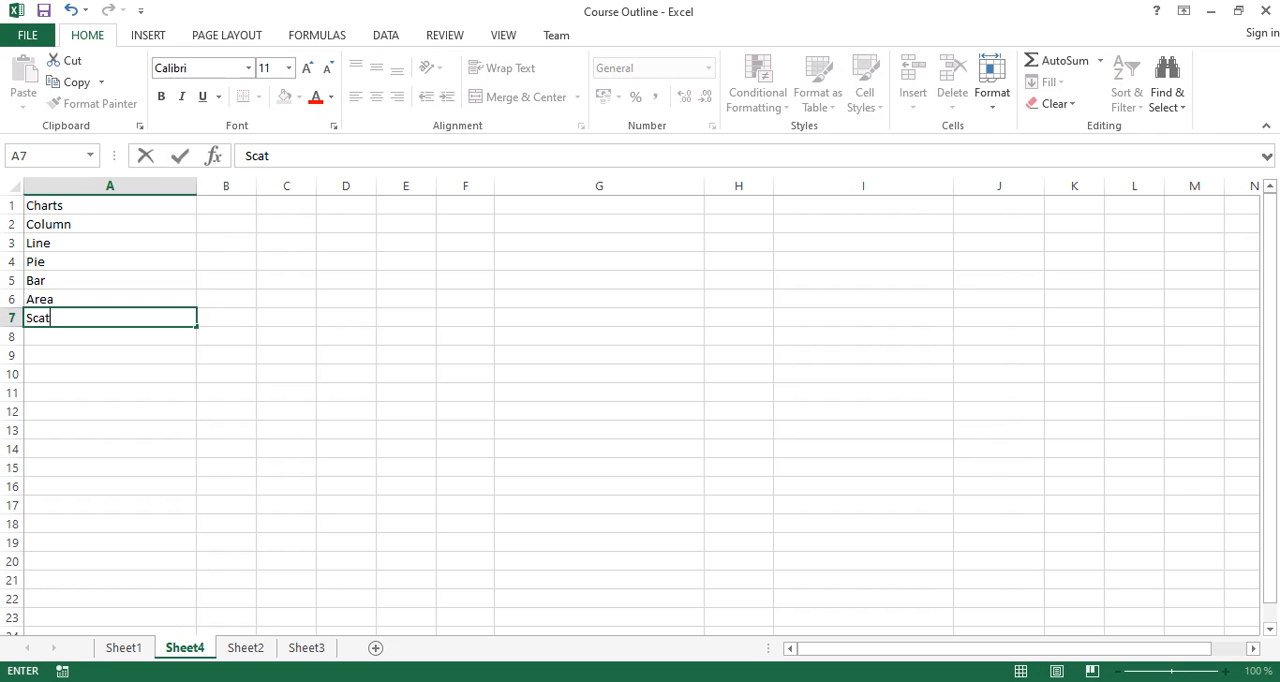
type("ter Plot")
key("Return")
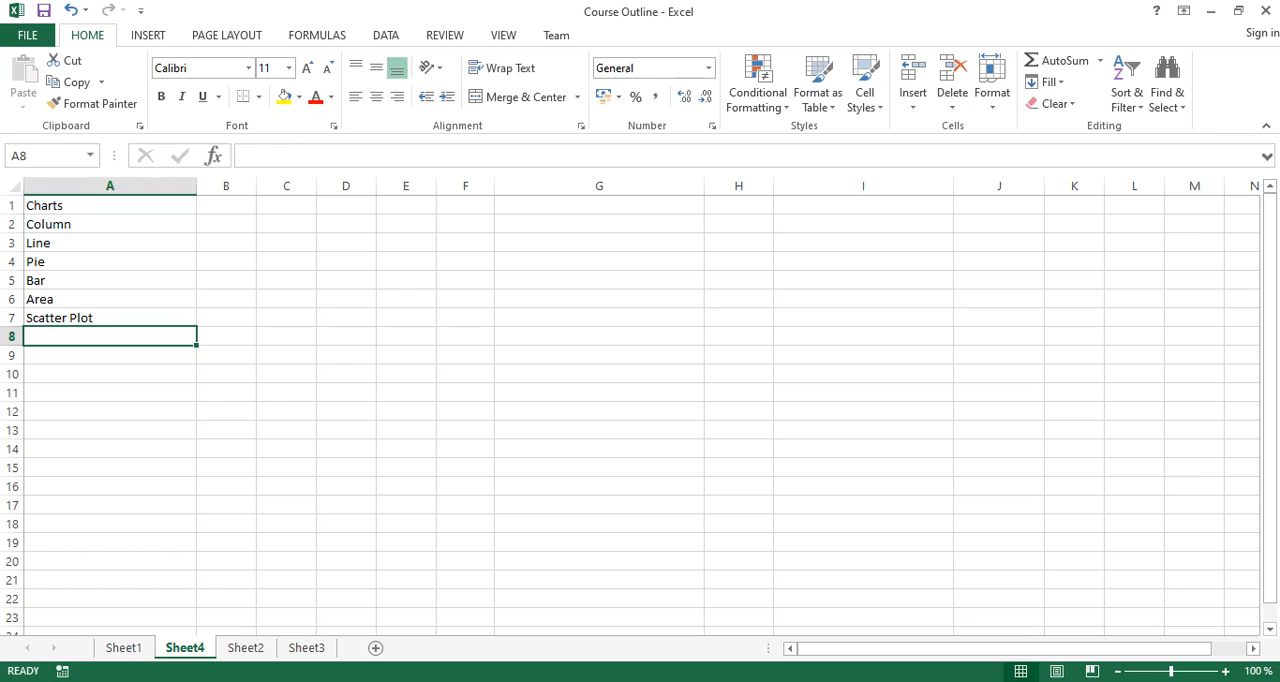
- Add Sparklines in A8 and Gantt Chart in A9 to the chart list
type("Sparklines")
key("Return")
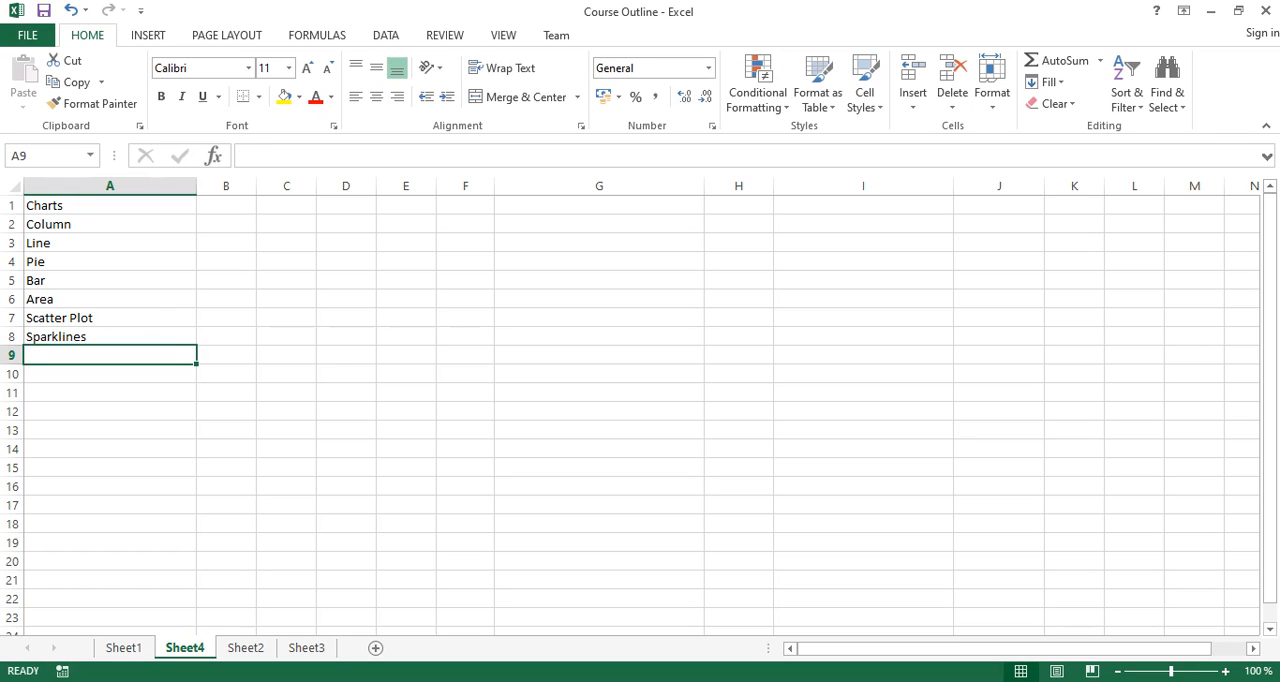
type("Gan")
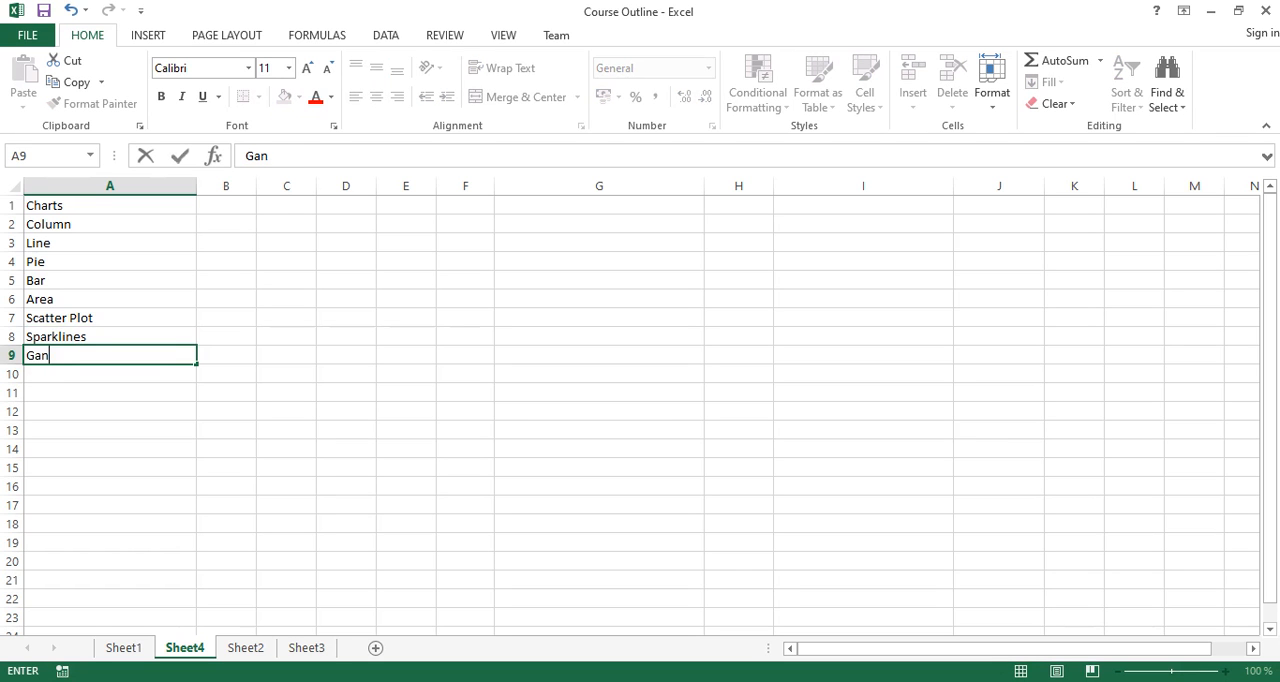
type("tt Chart")
key("Return")
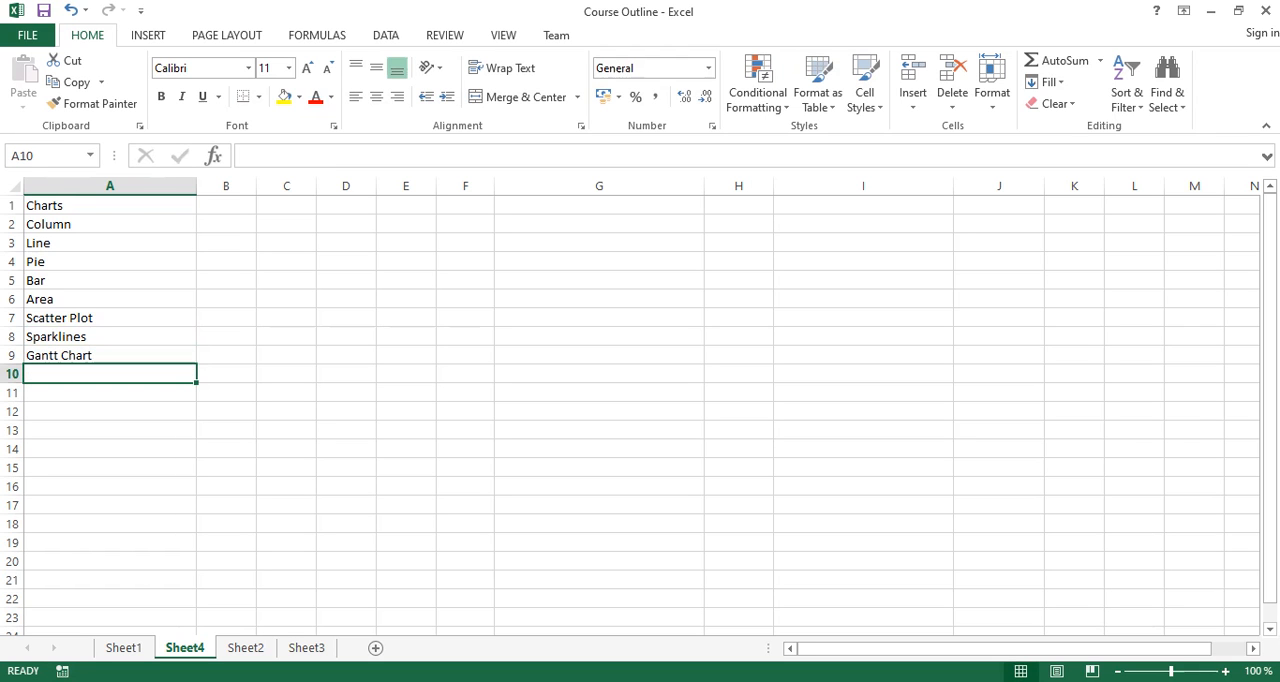
- Complete the chart list with Thermometer Chart in A10 and Pareto Chart in A11
type("Th")
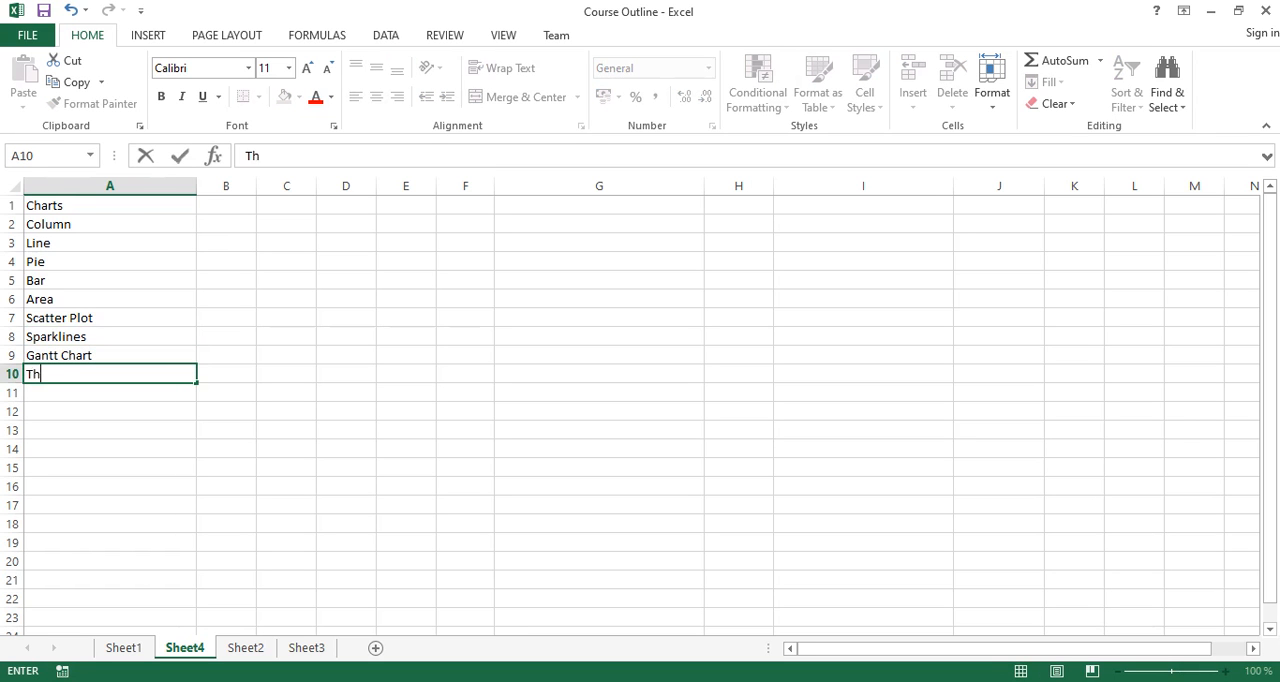
type("ermometer Chart")
key("Return")
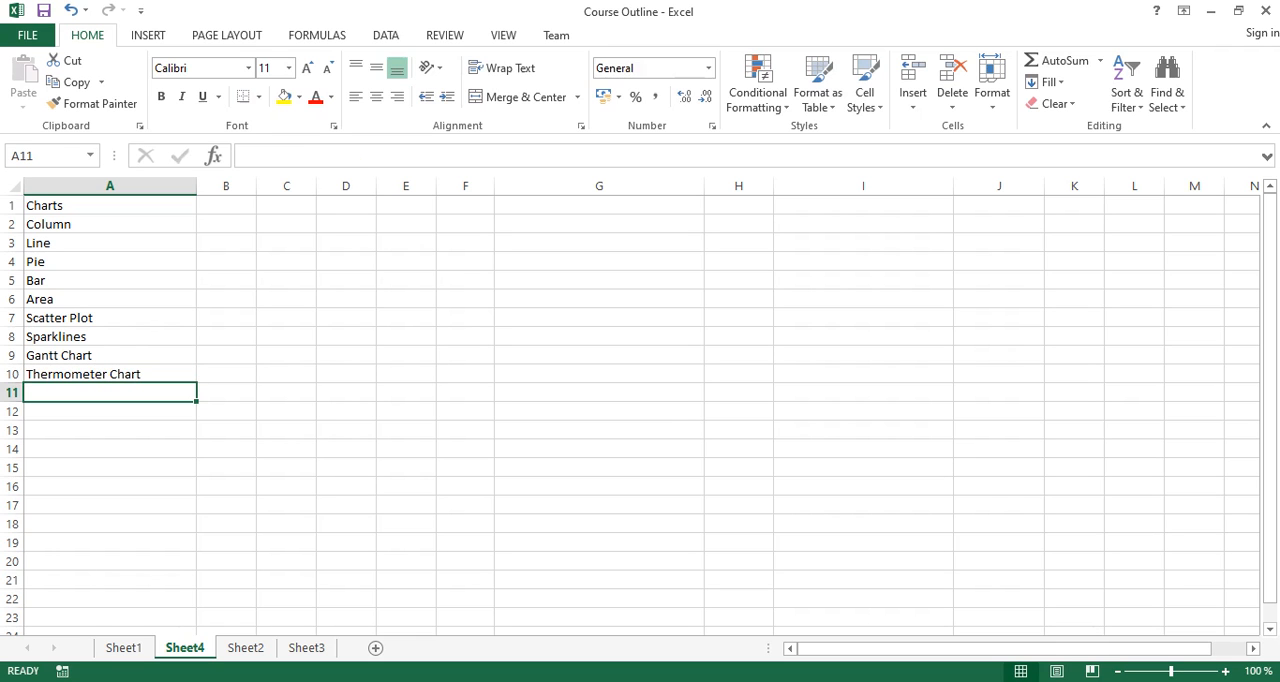
type("Pareto")
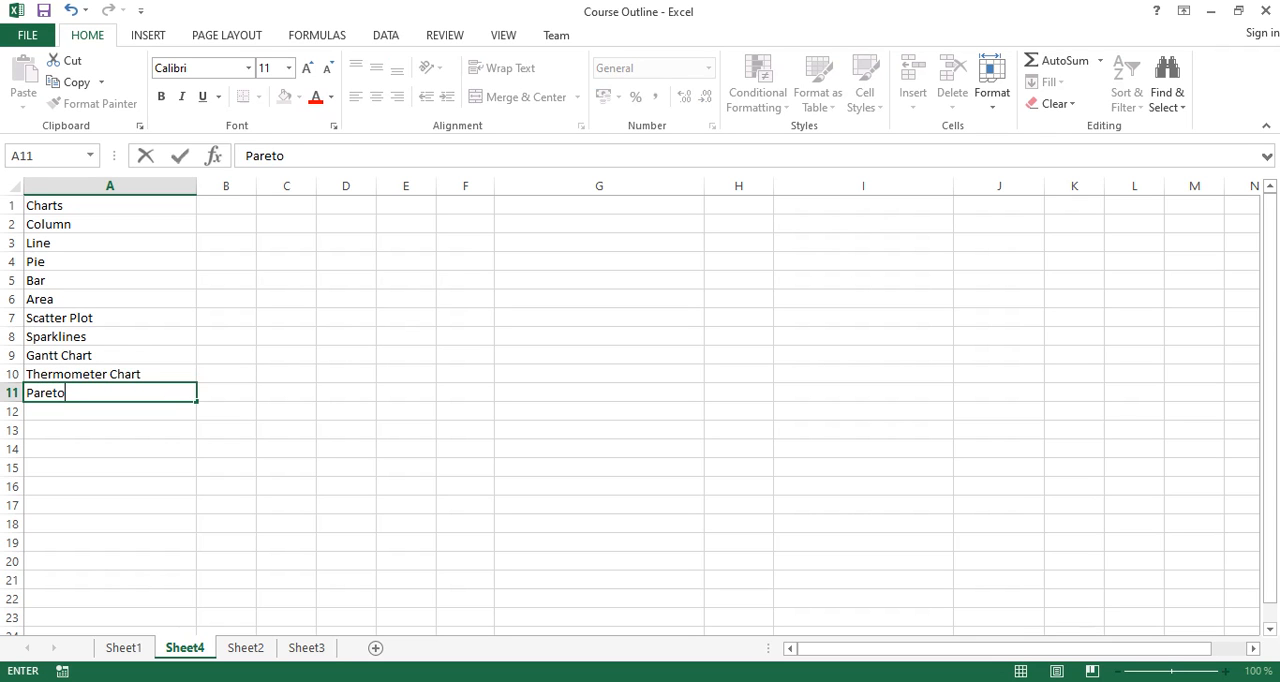
type(" Chart")
key("Return")
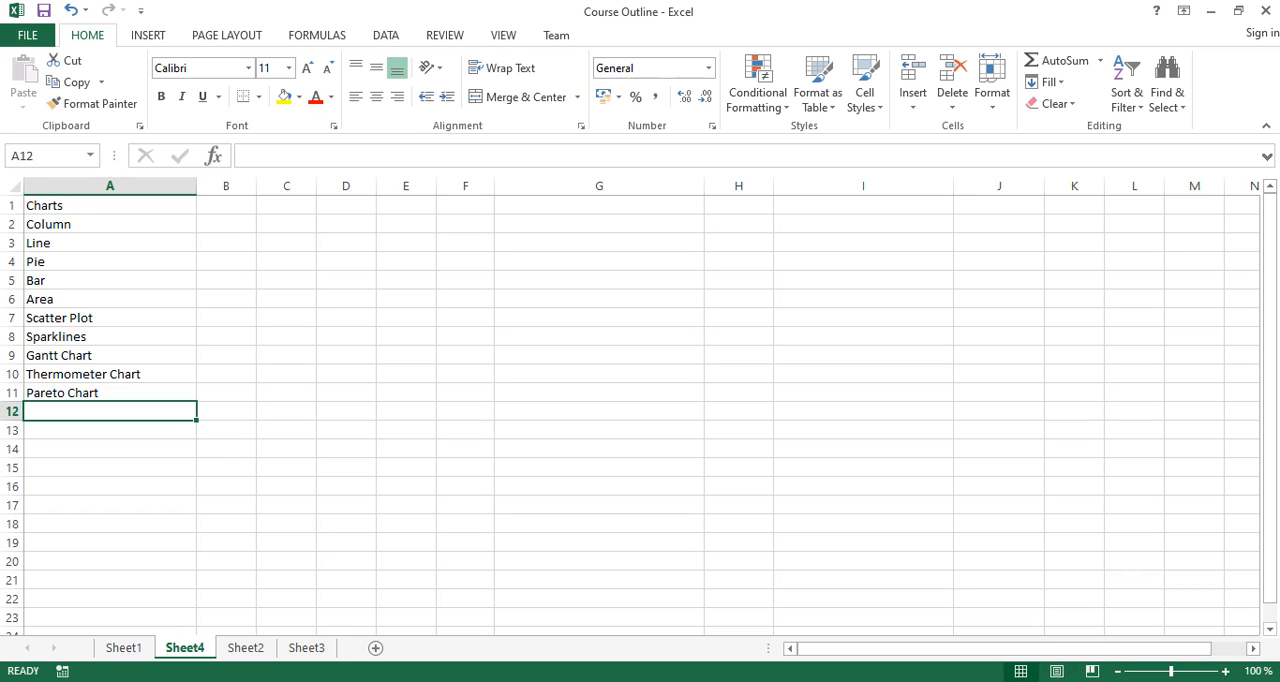
- Narrow column G to about half its width and enter the headers Apple, Pineapple and Guava in E1 to G1
left_click(346, 243)
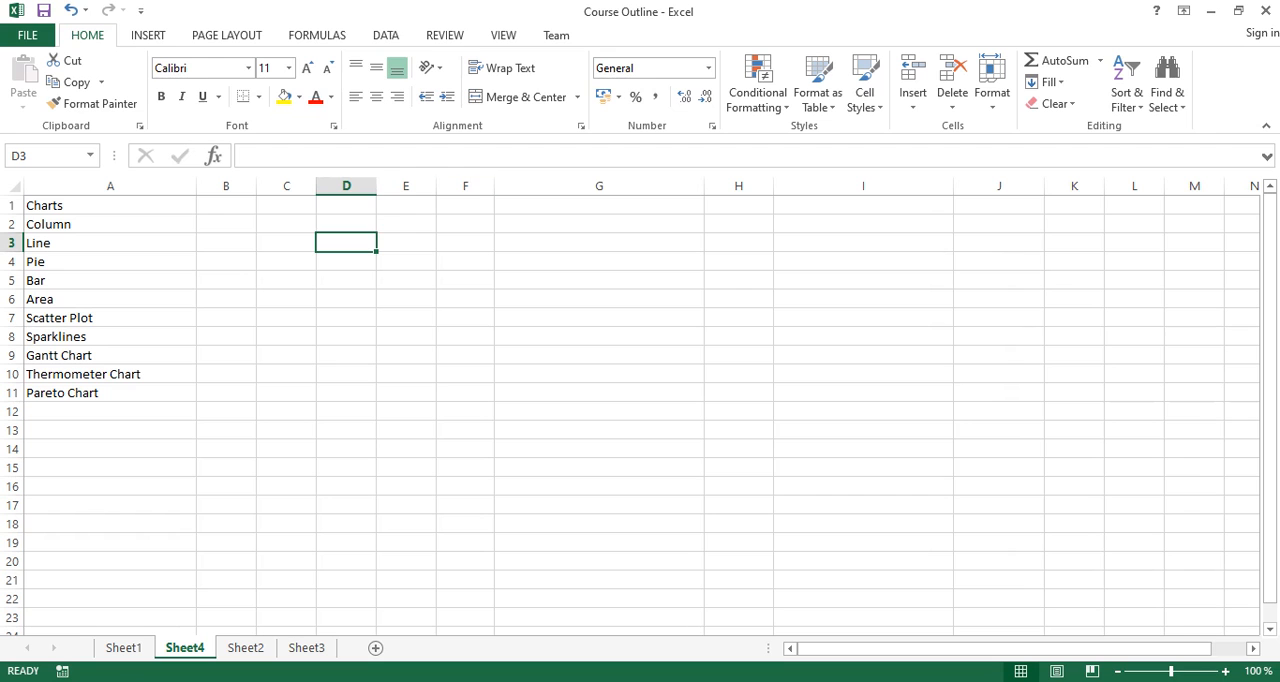
left_click_drag(704, 186, 603, 186)
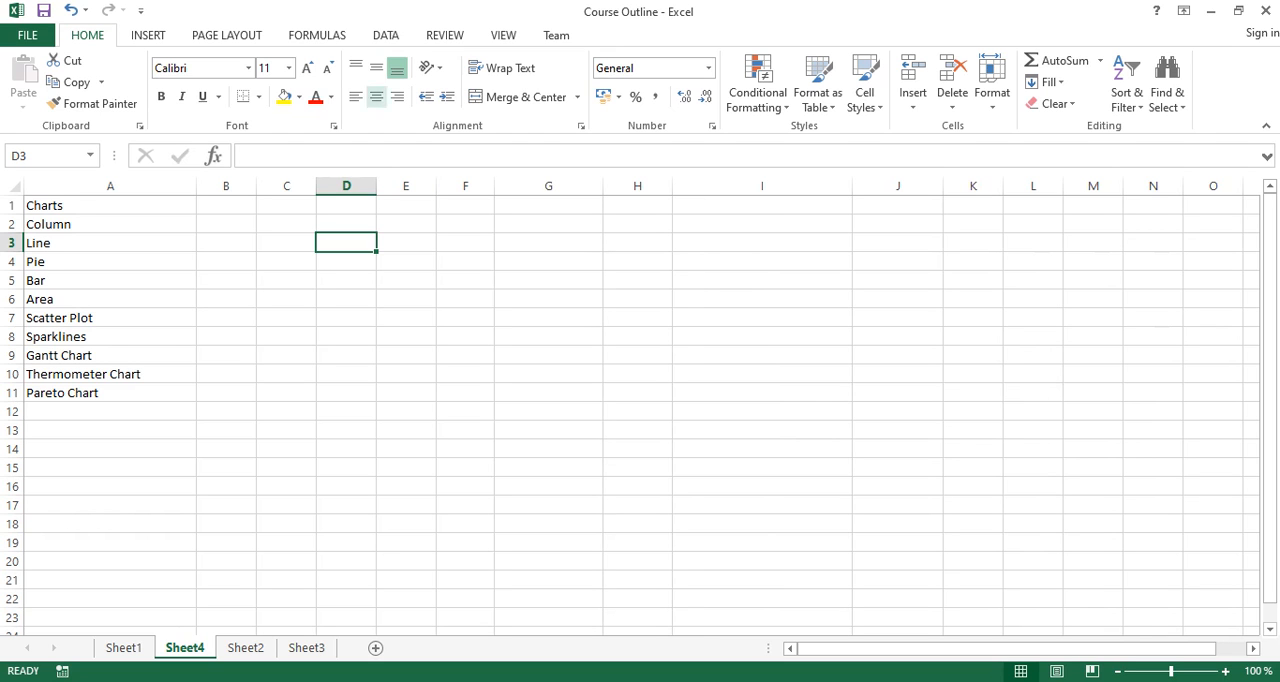
left_click(346, 205)
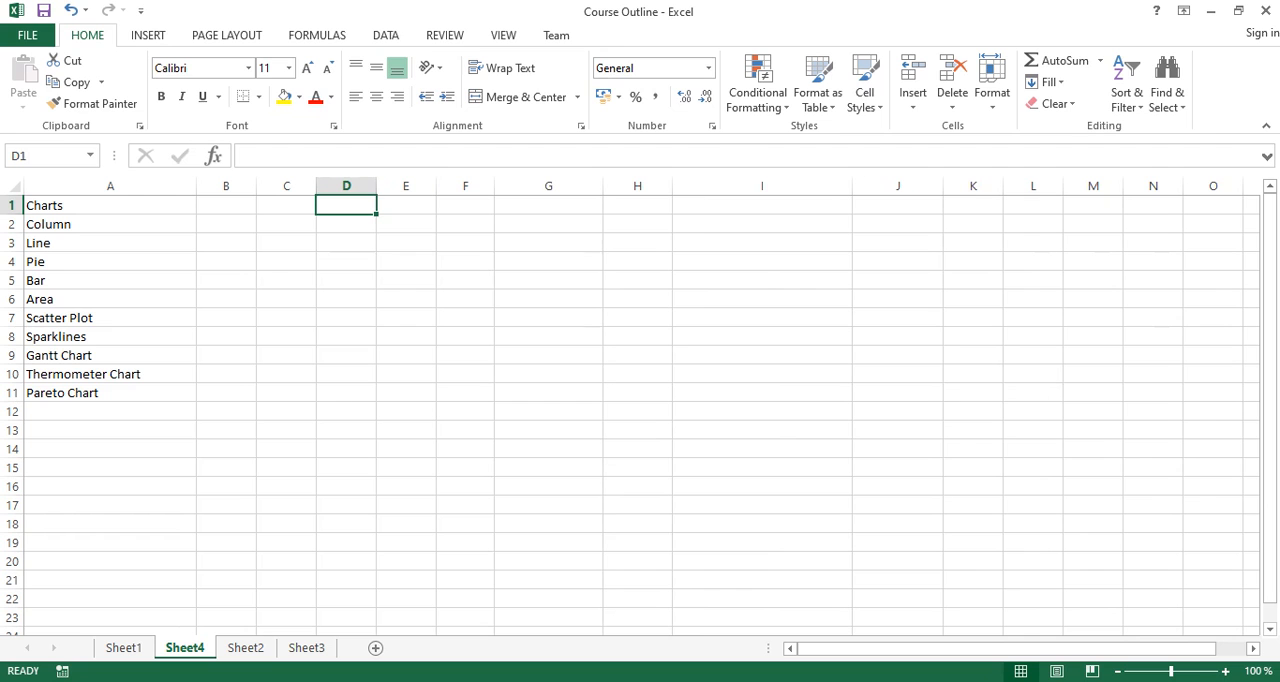
left_click(406, 205)
type("Apple")
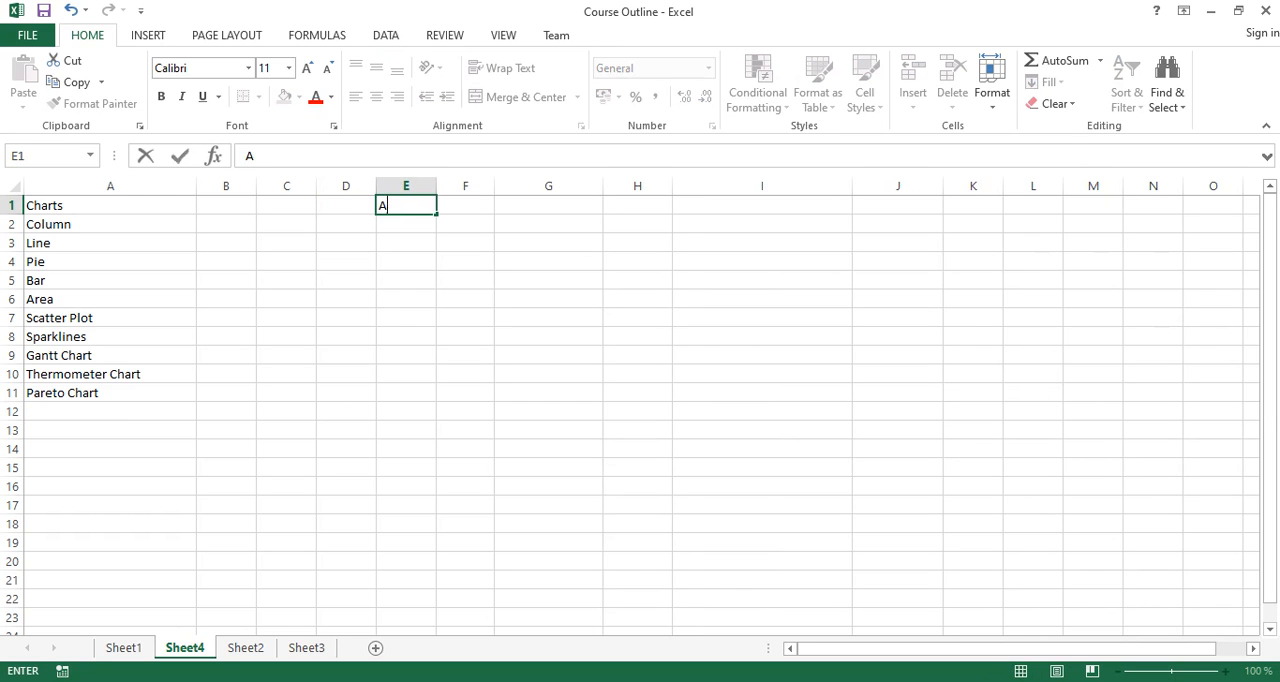
key("Return")
left_click(465, 205)
type("Pi")
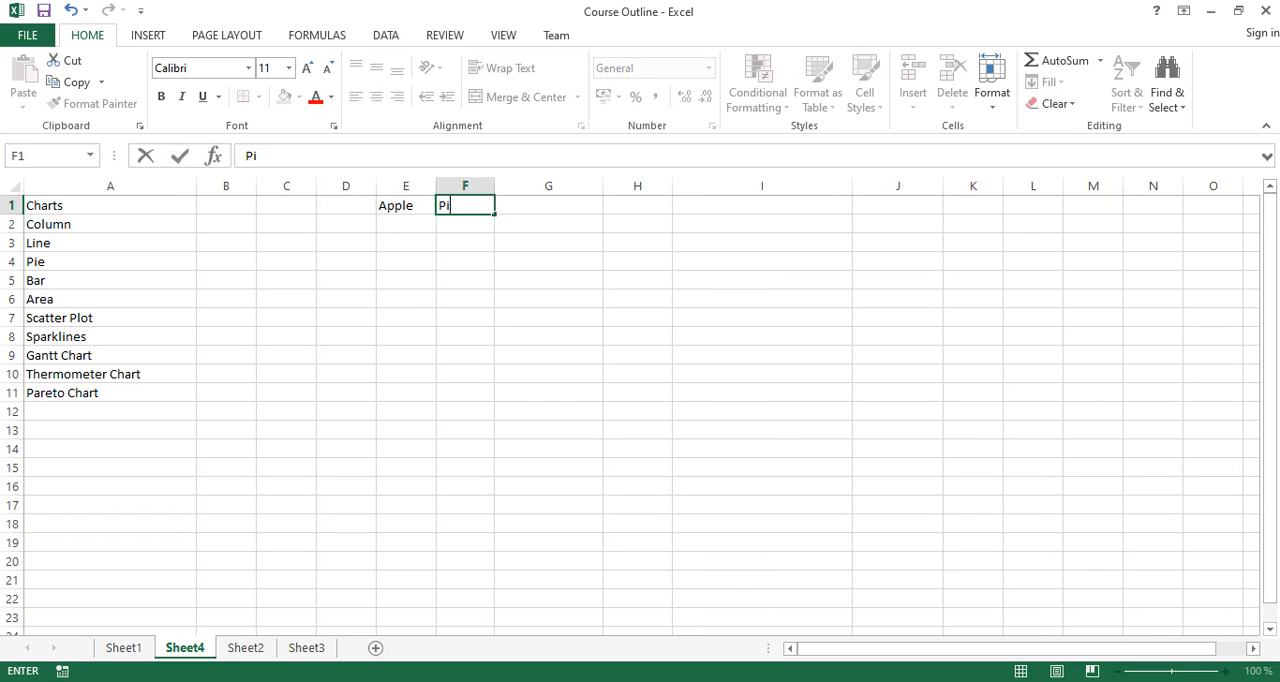
type("neapple")
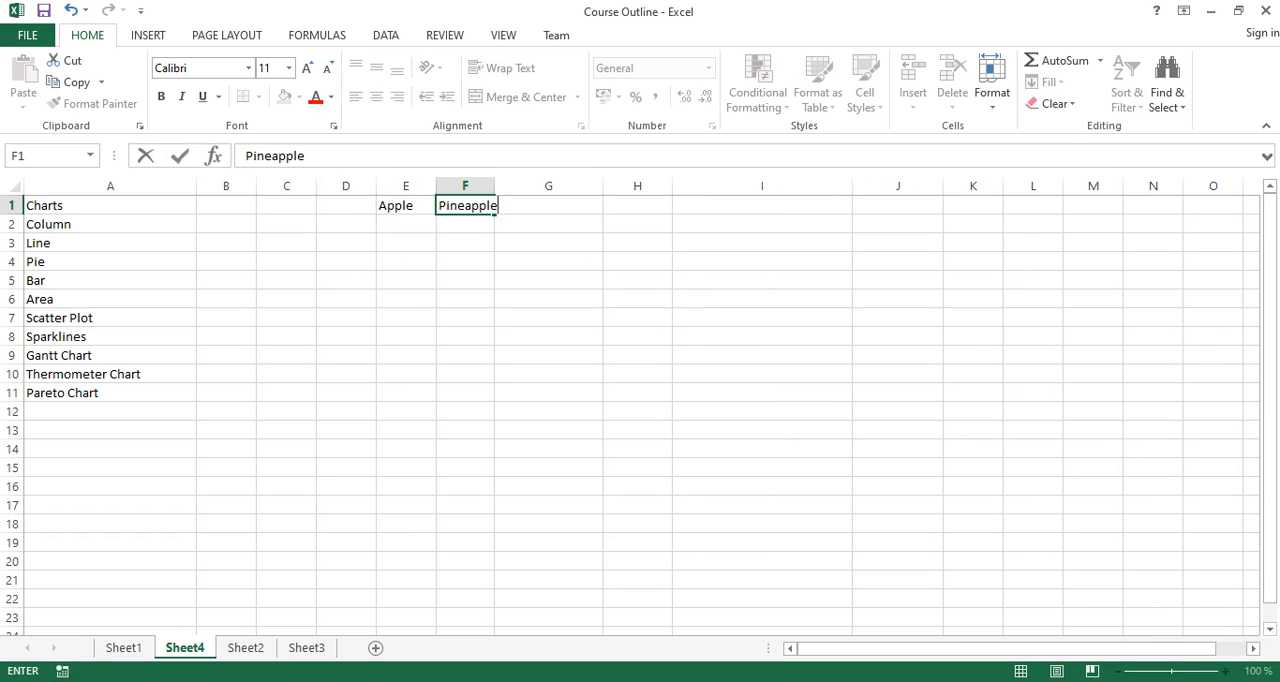
key("Tab")
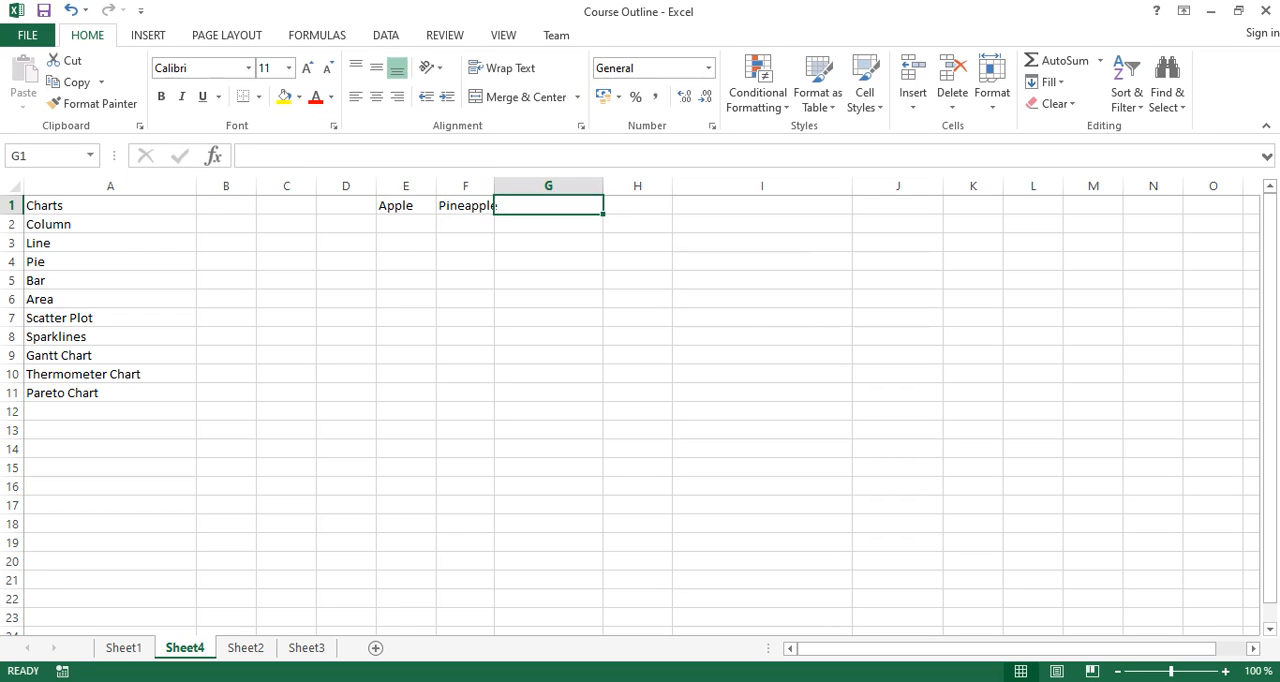
type("Guava")
key("Return")
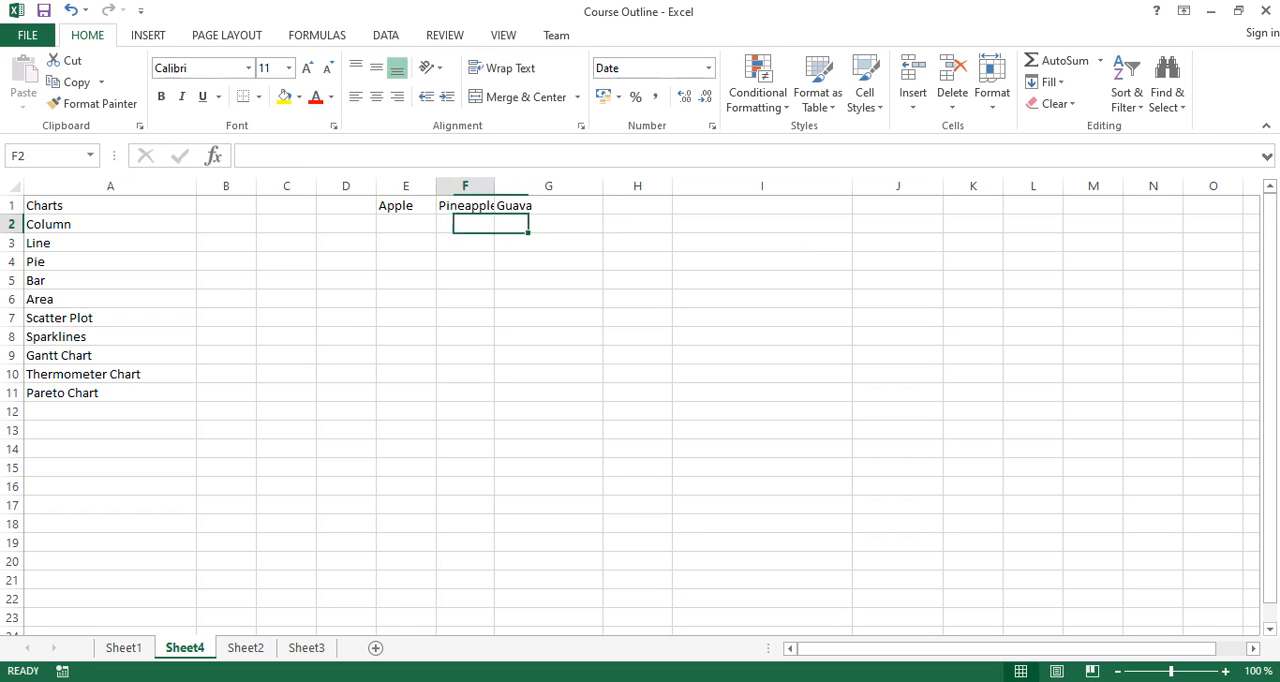
- Enter the years 2017, 2018, 2019, 2020 and 2021 as row labels in D2 to D6
key("Left")
key("Left")
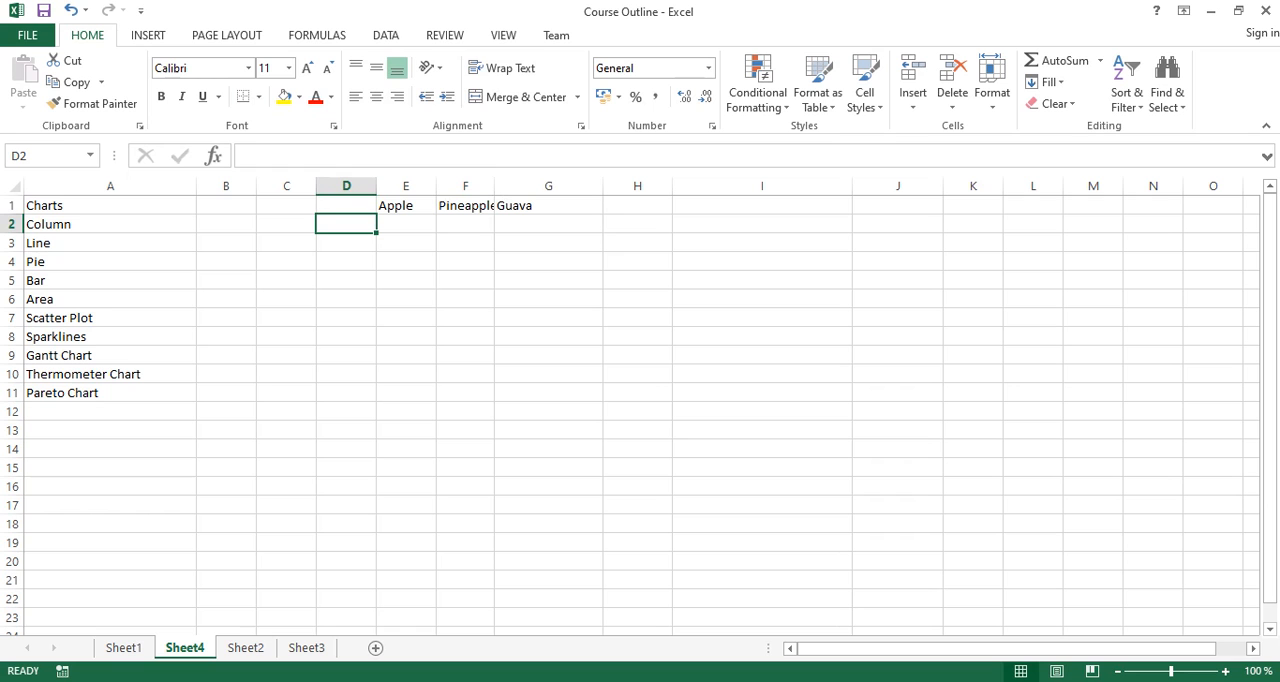
type("20")
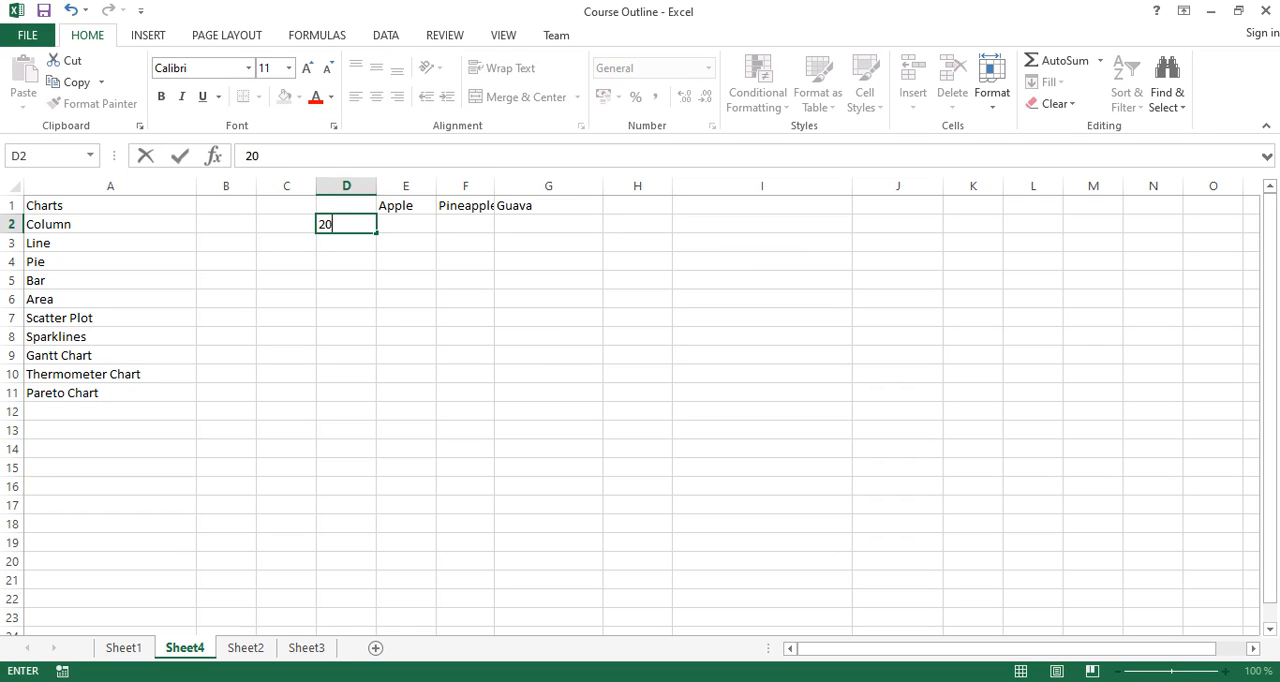
type("17")
key("Return")
type("2018")
key("Return")
type("2019")
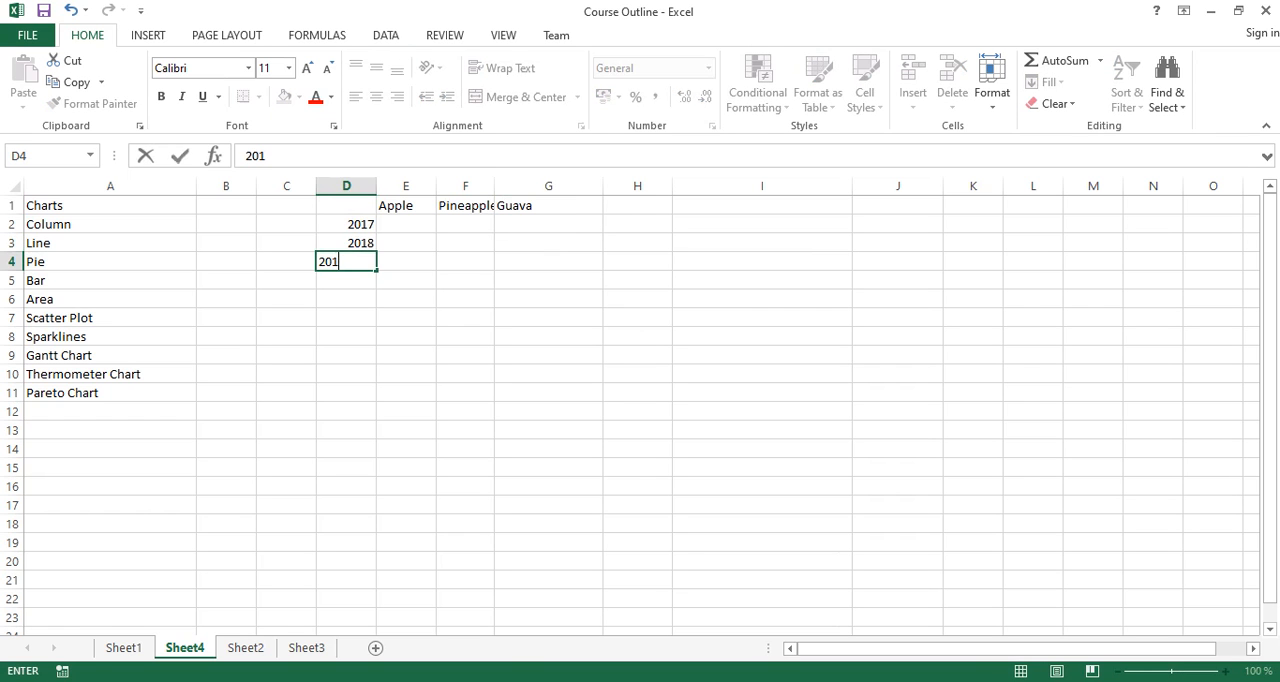
key("Return")
type("2020")
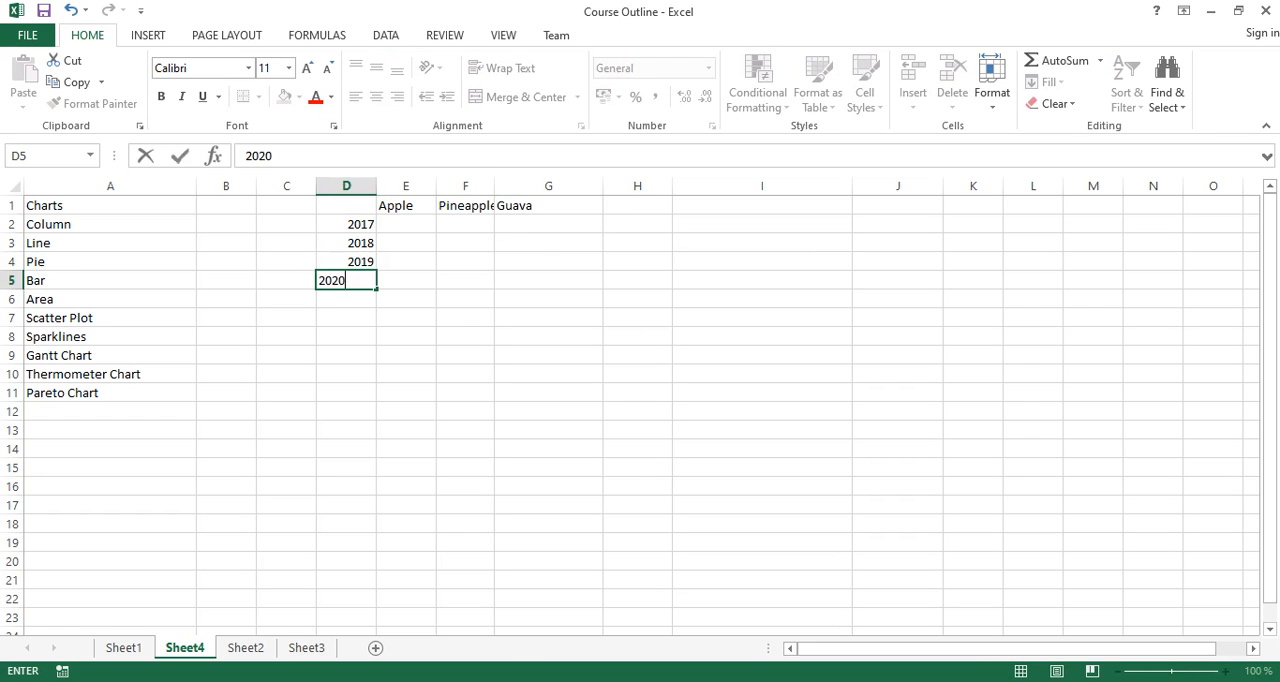
key("Return")
type("2021")
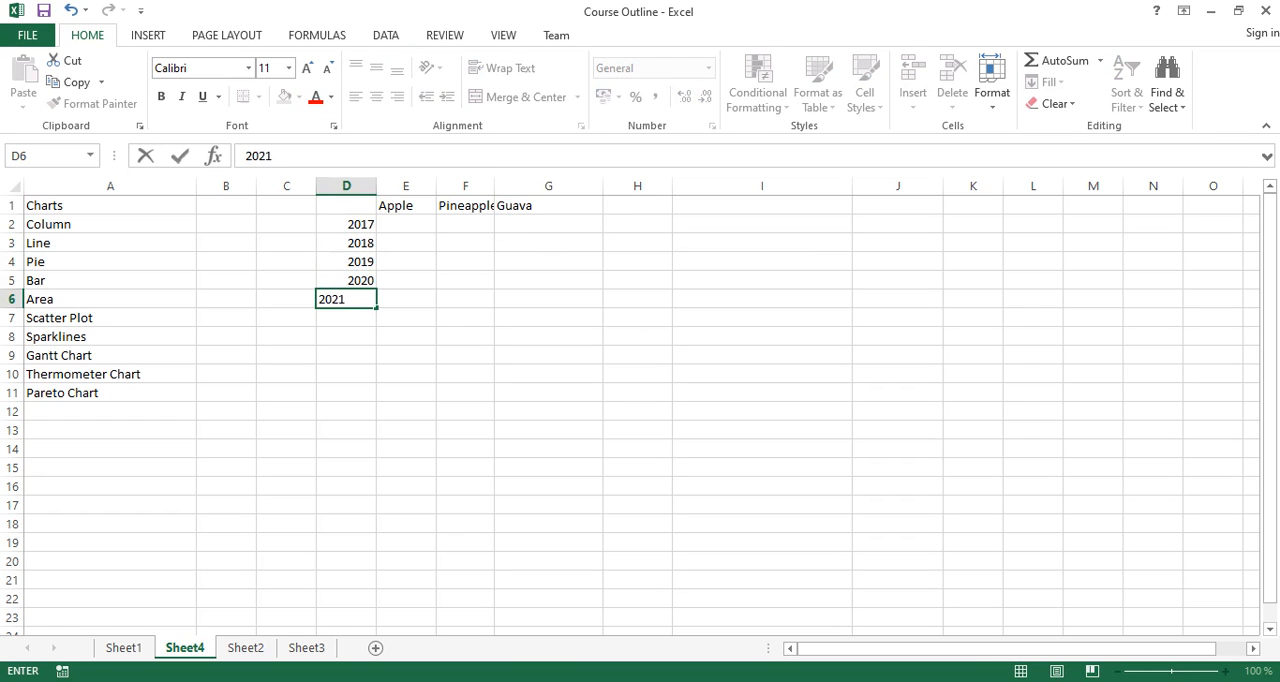
key("Return")
- Fill the Apple column, E2 to E6, with the values 10, 15, 21, 43 and 53
key("Up")
key("Up")
key("Up")
key("Up")
key("Up")
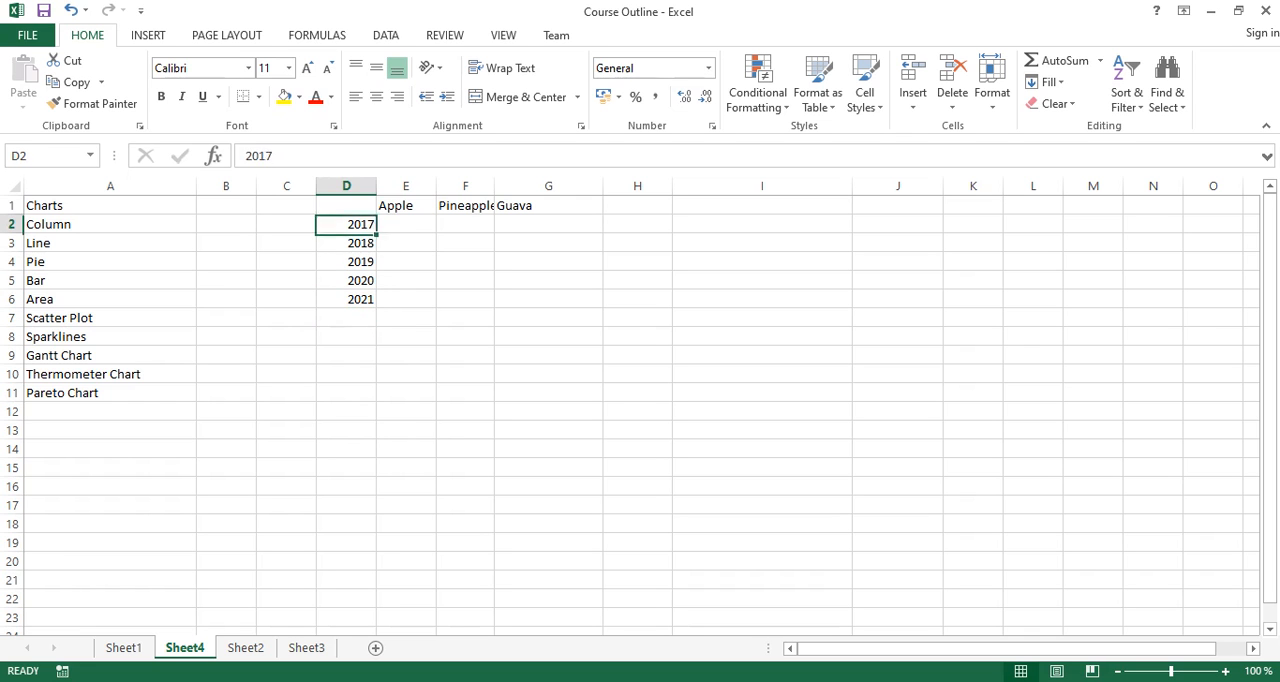
key("Right")
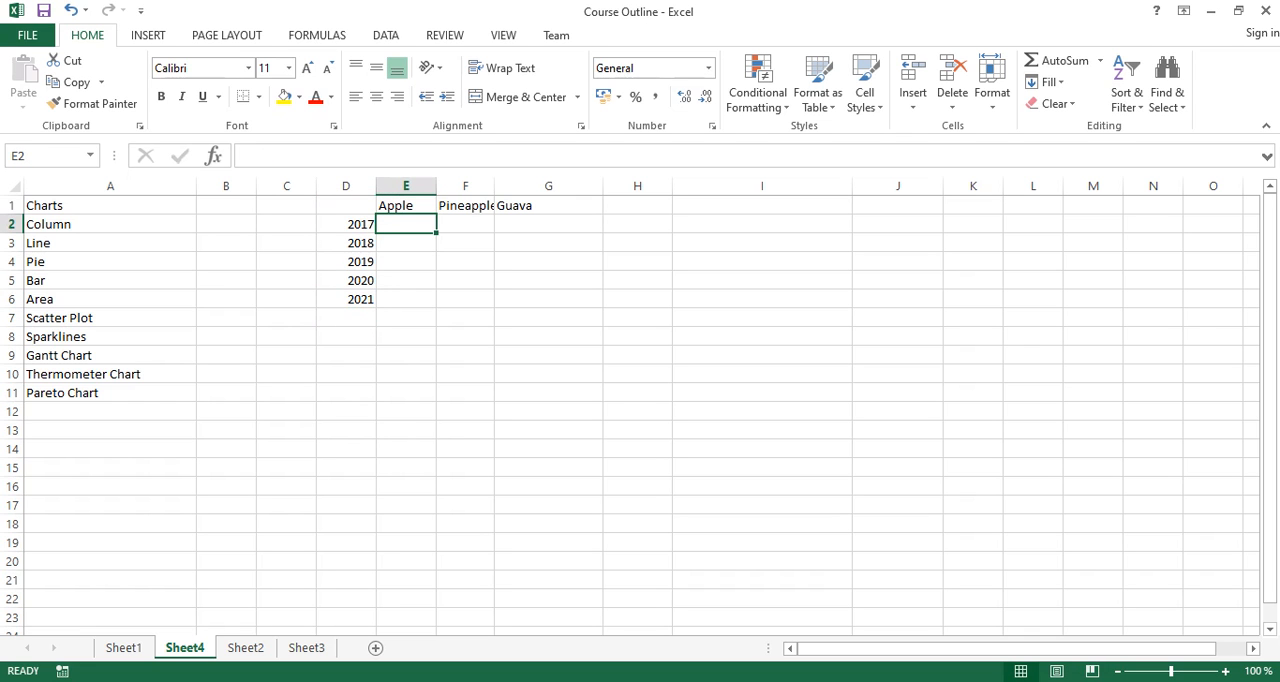
type("10")
key("Return")
type("15")
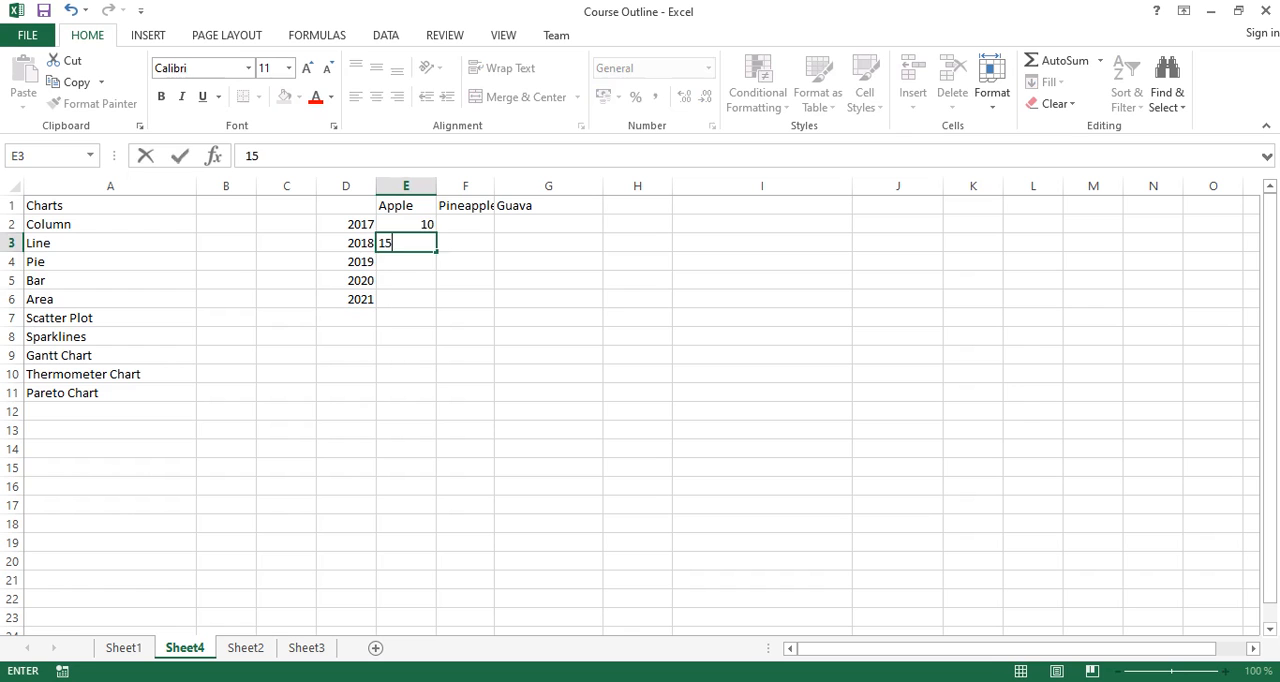
key("Return")
type("21")
key("Return")
type("43")
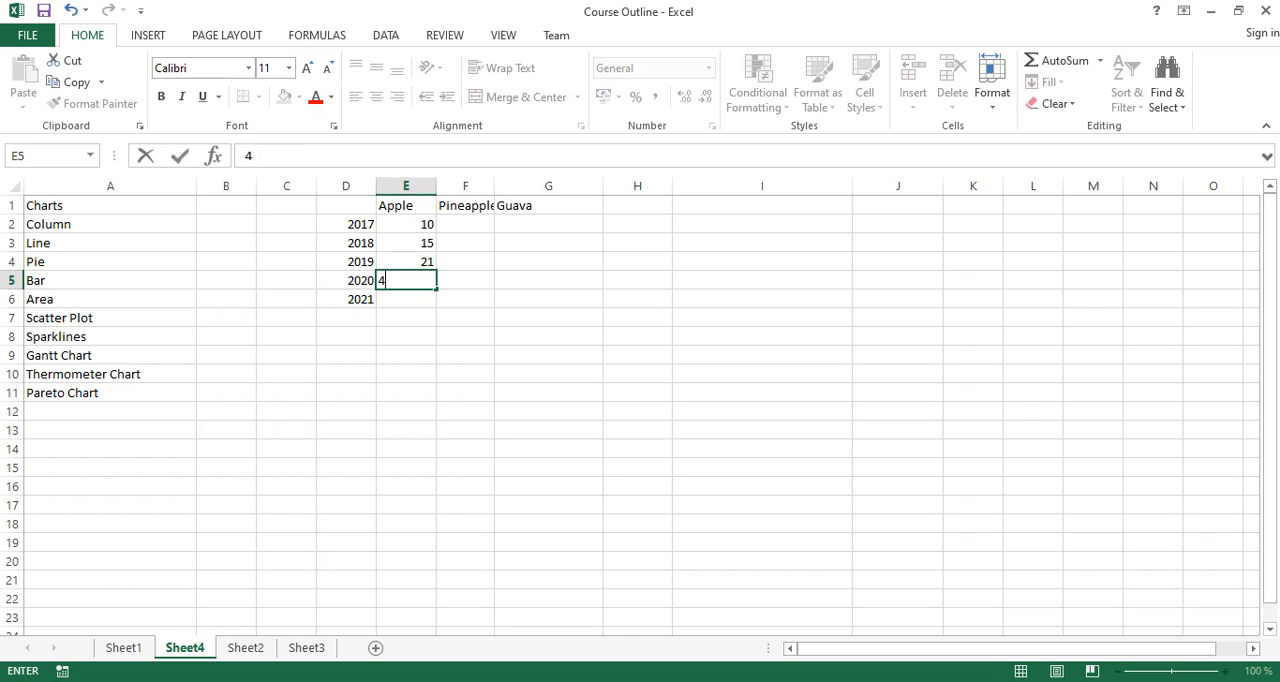
key("Return")
type("53")
key("Up")
key("Up")
key("Up")
key("Up")
- Enter the first two Pineapple values, 43 in F2 and 42 in F3
key("Right")
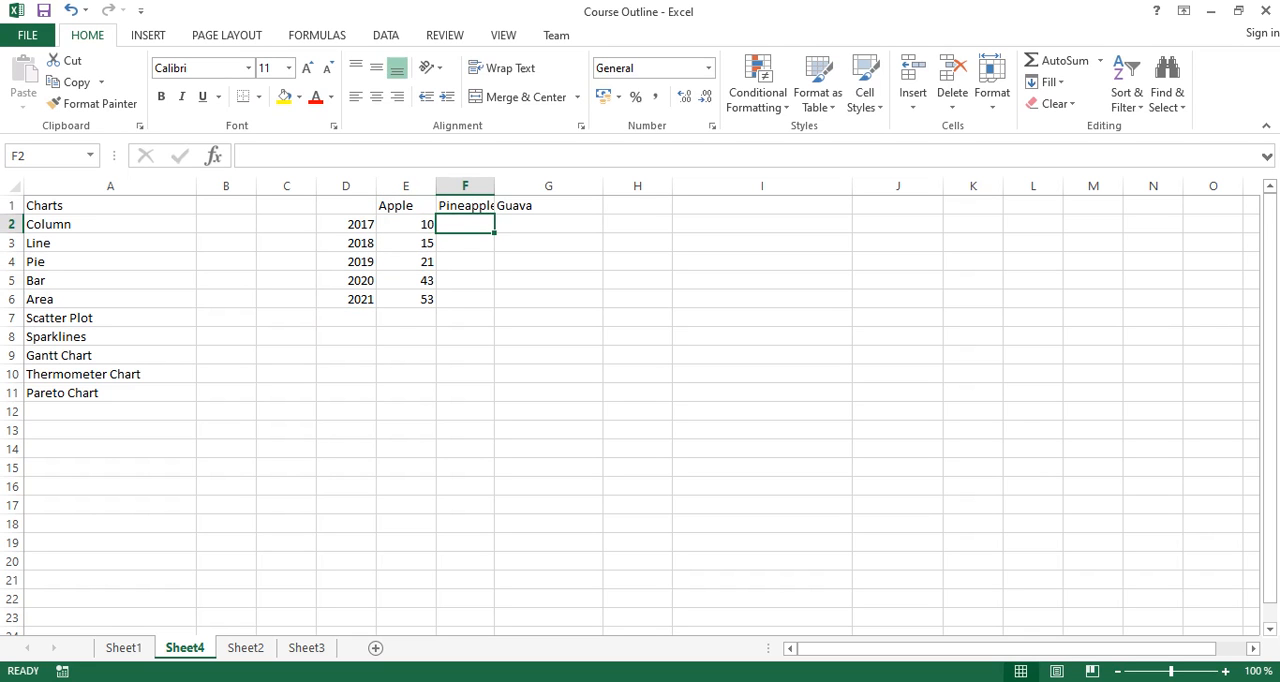
type("43")
key("Return")
type("43")
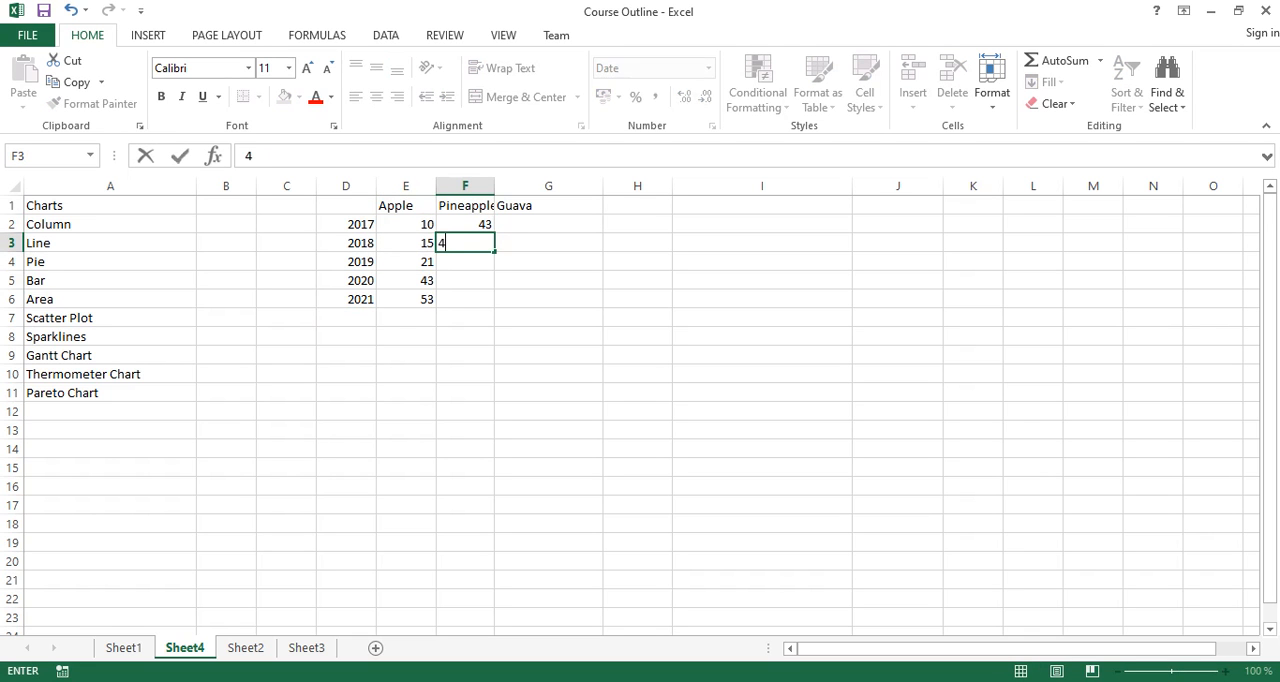
key("BackSpace")
type("2")
key("Return")
- Copy the General number formatting of E3 onto F3 with Format Painter
key("Up")
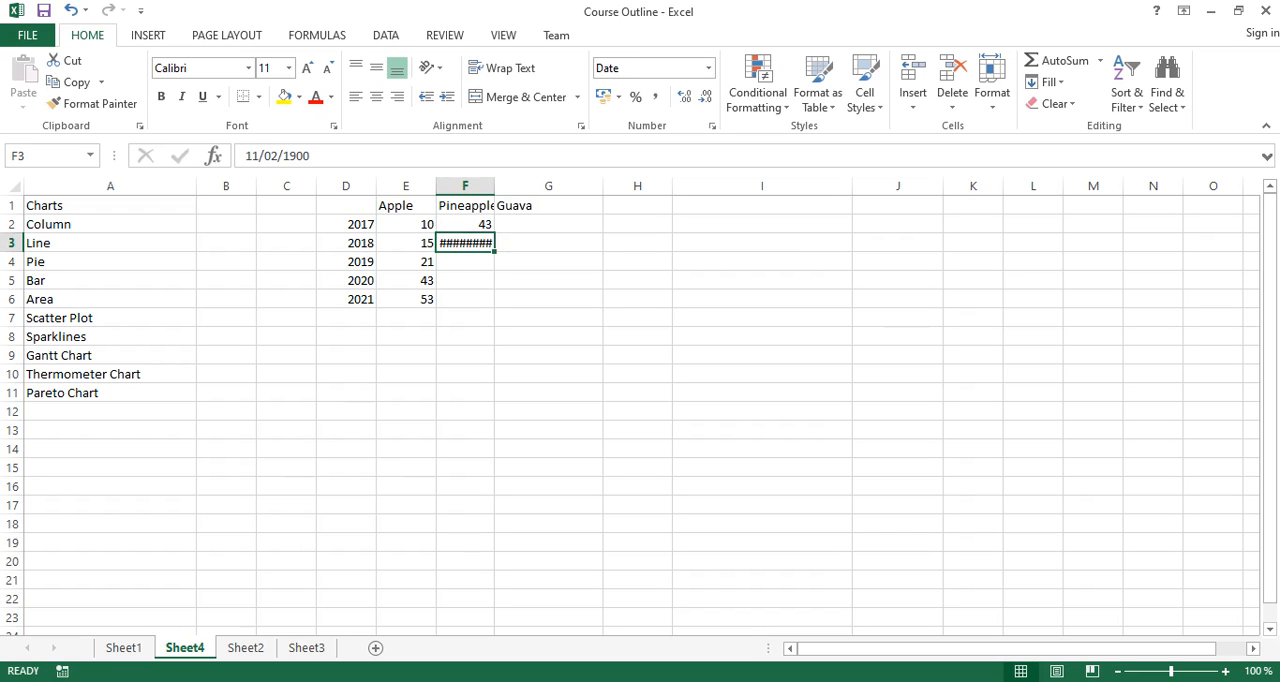
right_click(424, 246)
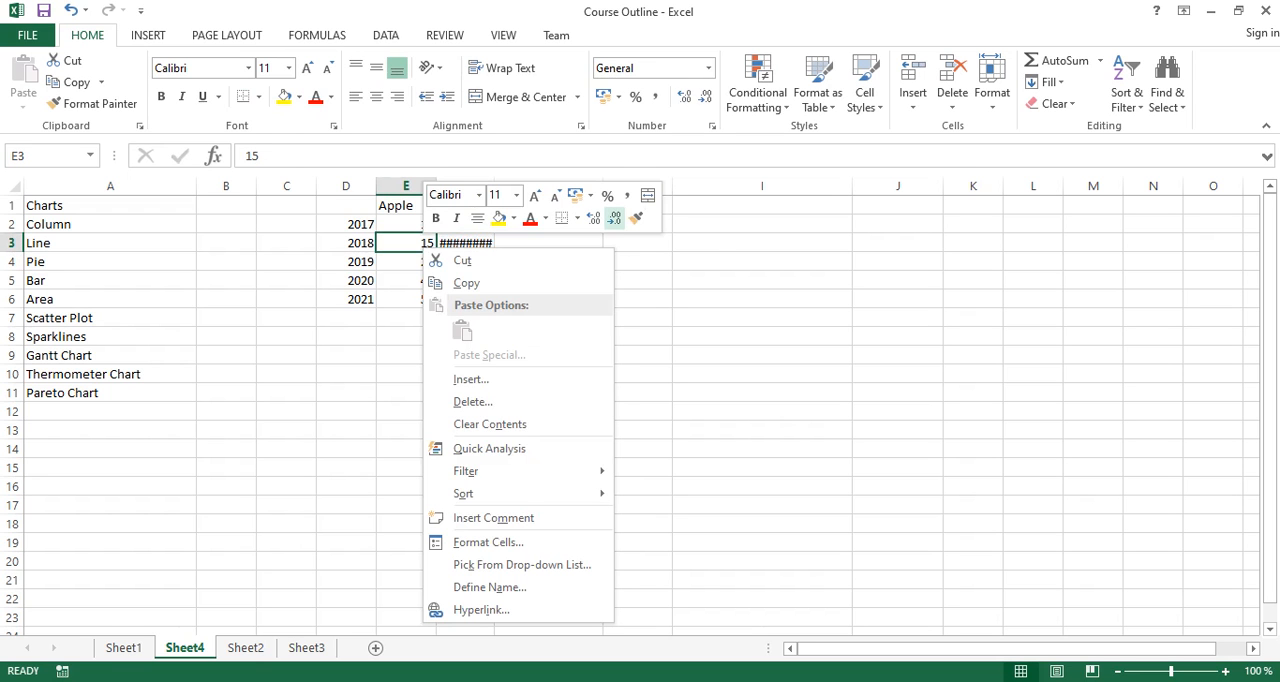
left_click(636, 218)
left_click(465, 243)
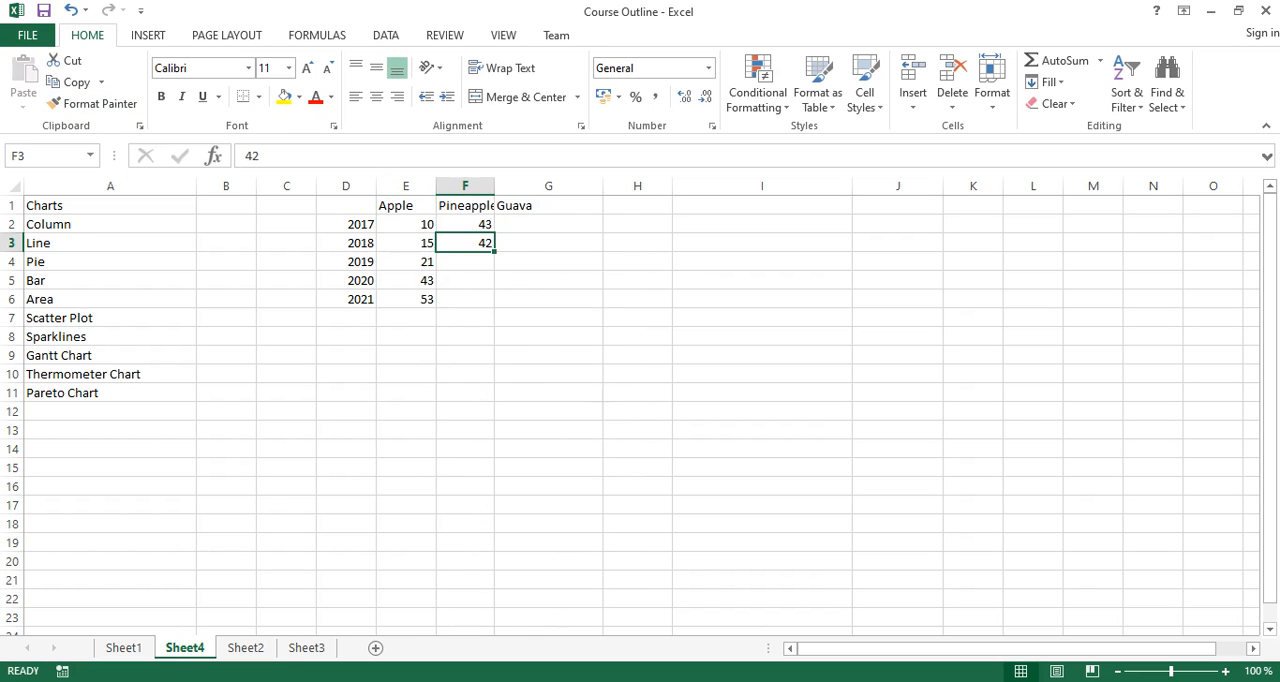
- Complete the Pineapple column with 11 in F4, 12 in F5 and 21 in F6
key("Down")
type("11")
key("Return")
type("12")
key("Return")
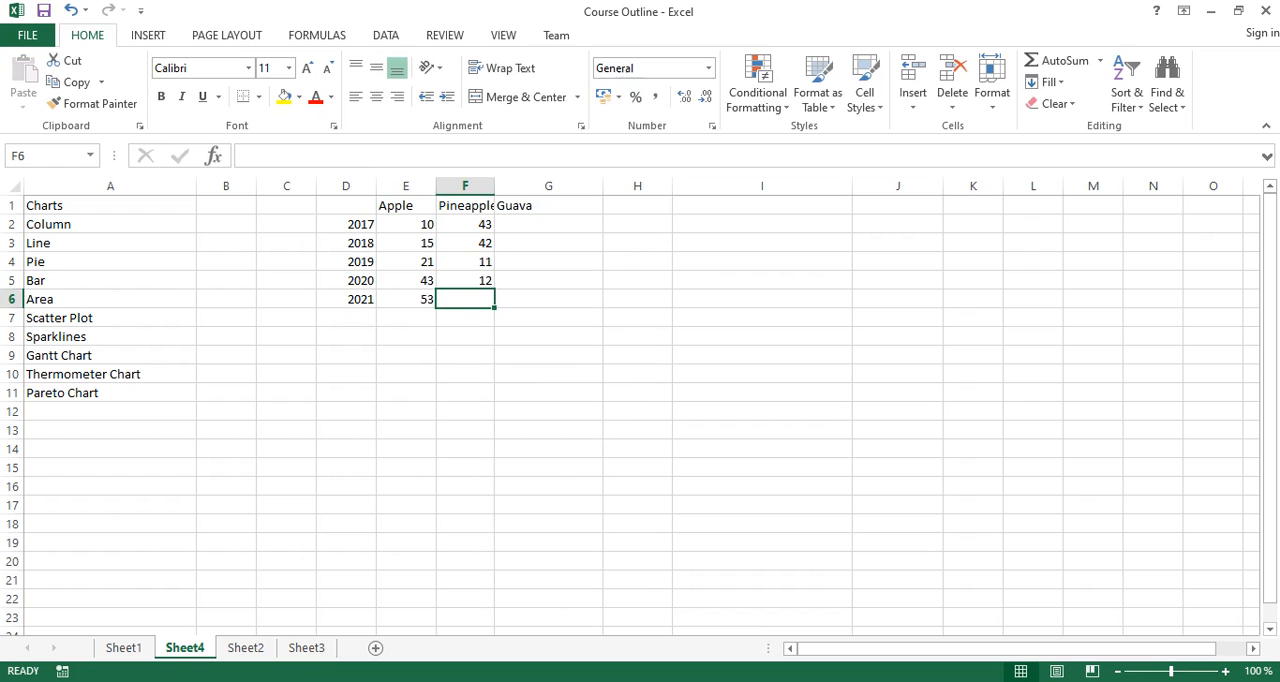
type("21")
key("Up")
- Fill the Guava column, G2 to G6, with the values 17, 21, 13, 12 and 22
key("Right")
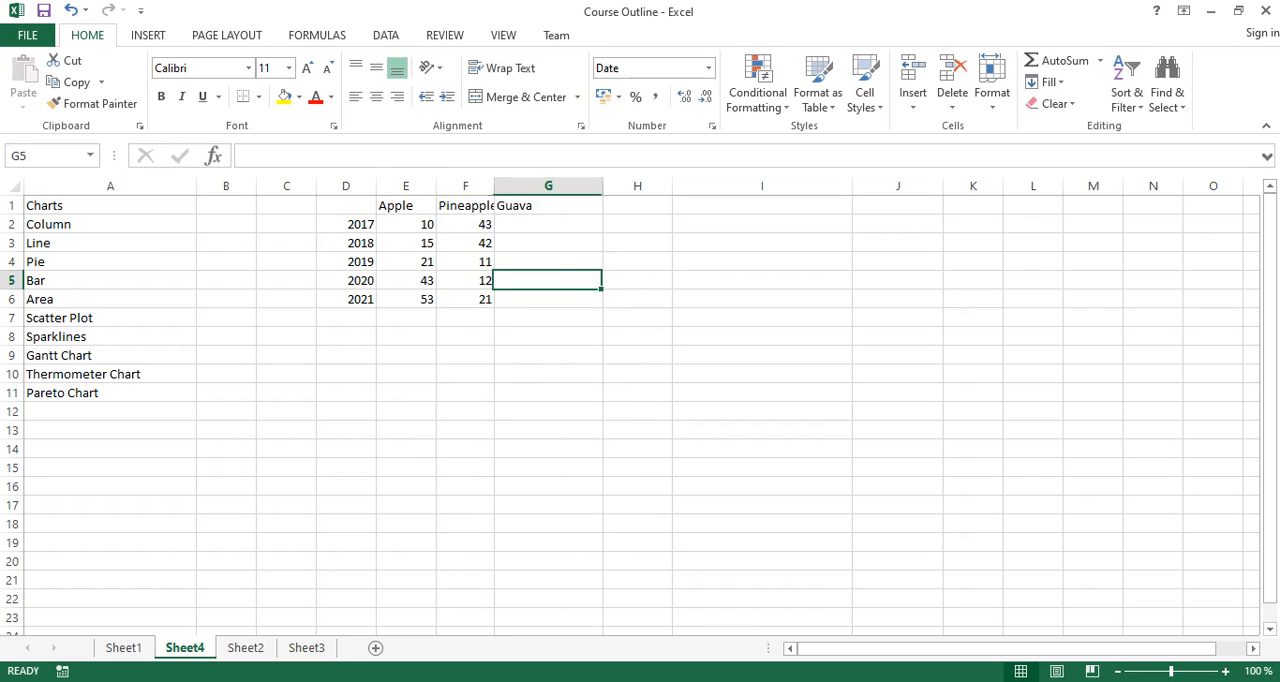
key("Down")
type("22")
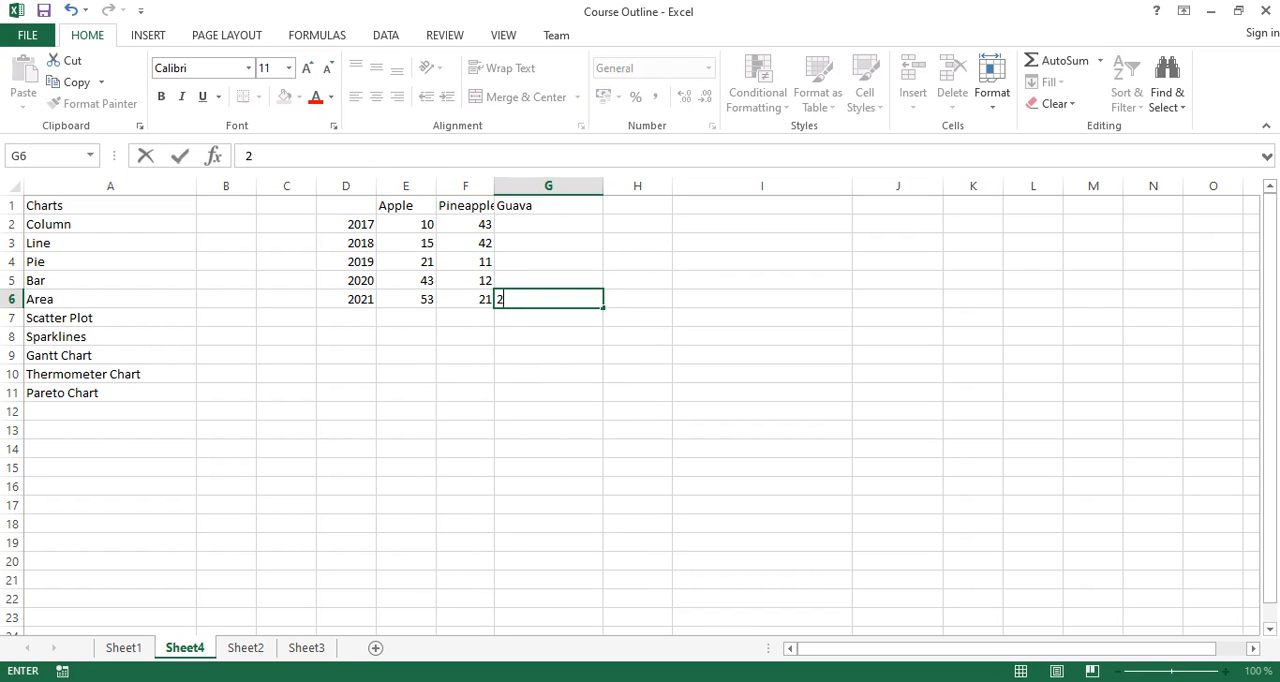
key("Up")
type("12")
key("Up")
type("13")
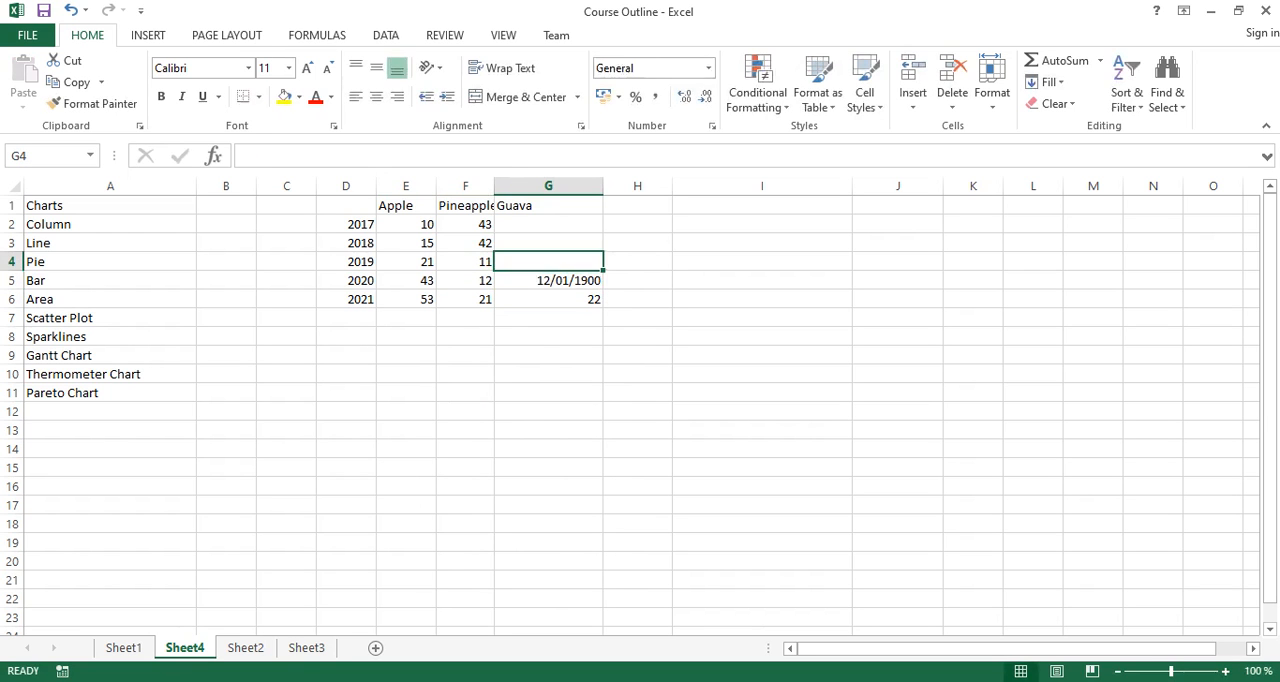
key("Up")
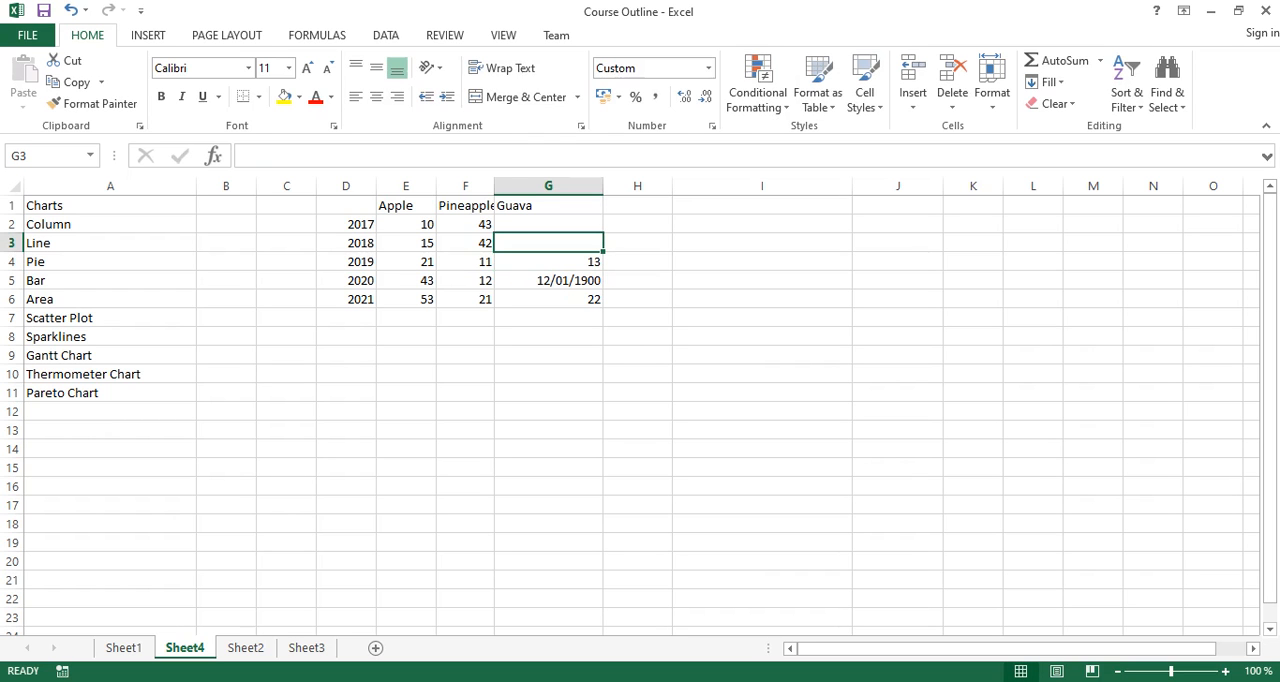
type("21")
key("Up")
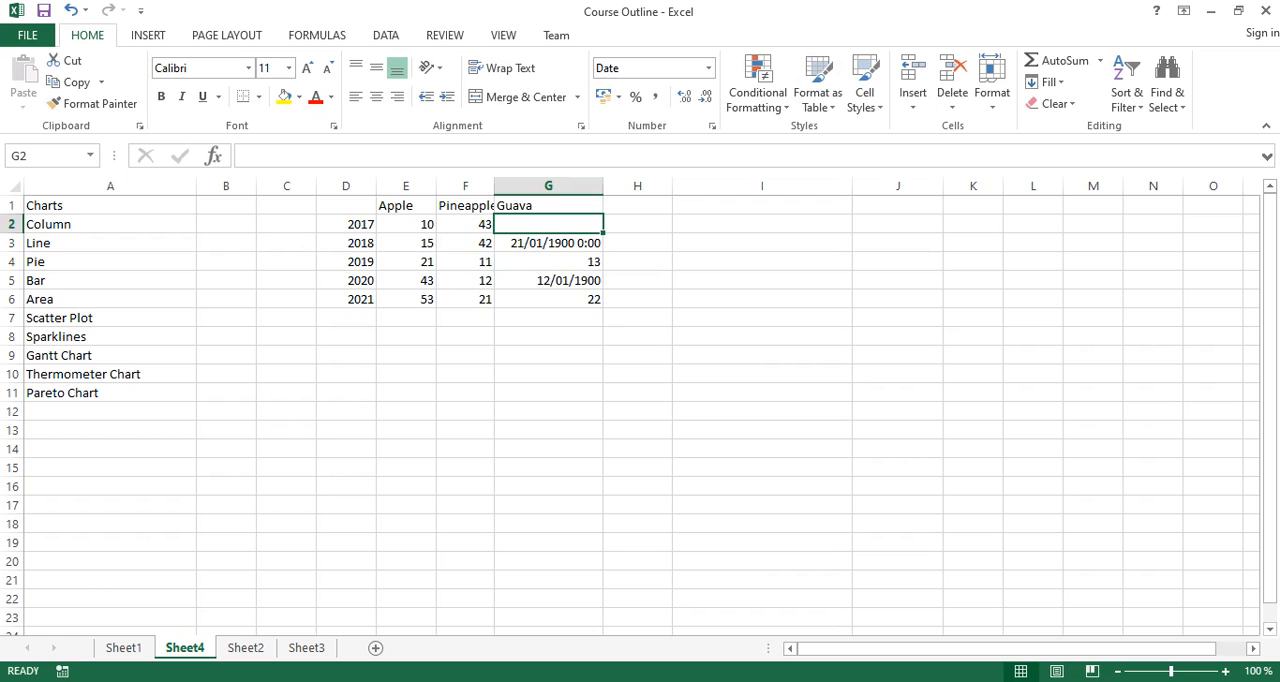
type("17")
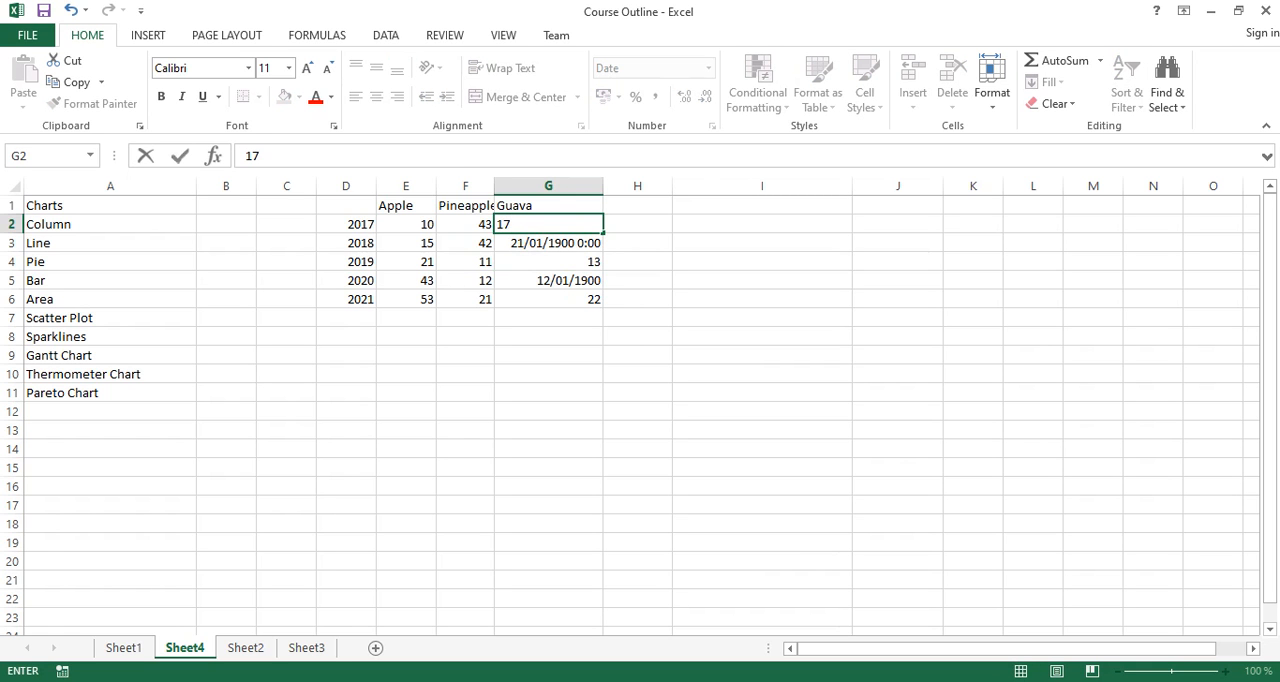
- Copy the plain number formatting of F2 onto the Guava values in G2 to G6 with Format Painter
right_click(465, 226)
left_click(677, 197)
left_click_drag(548, 224, 548, 299)
left_click(637, 243)
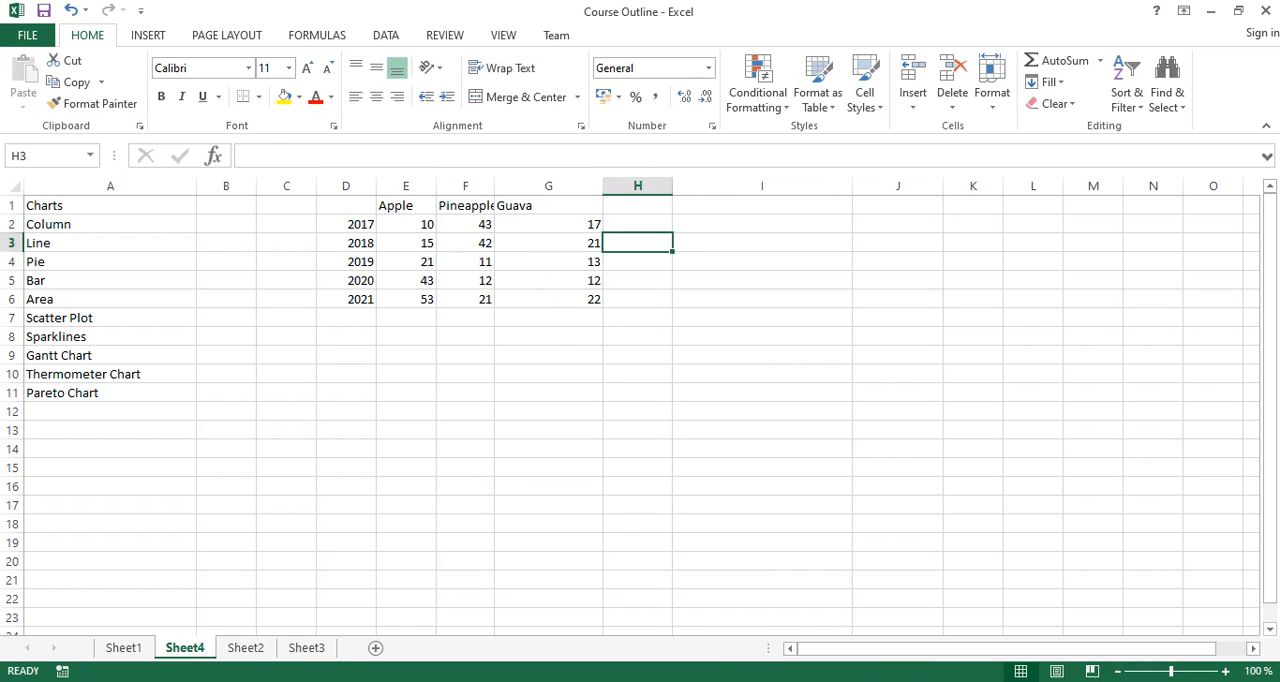
- Autofit column G to its contents and widen column F so the Pineapple header fits
double_click(603, 186)
left_click_drag(494, 186, 532, 186)
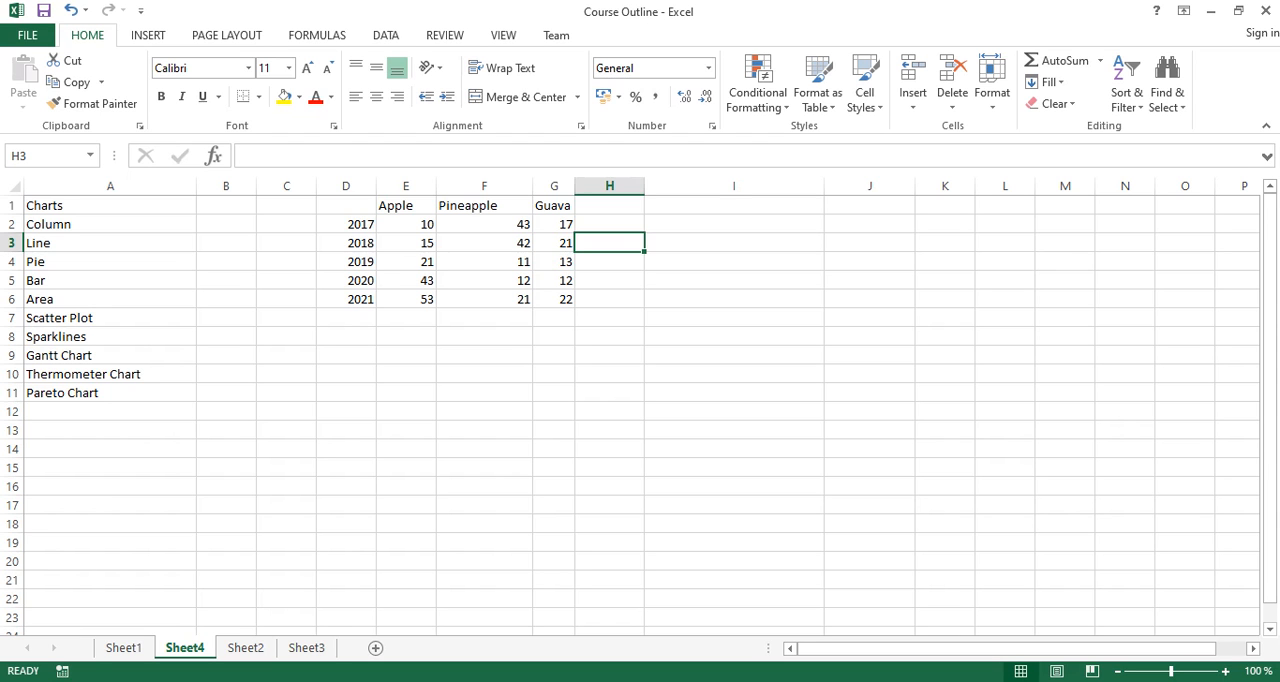
left_click(484, 337)
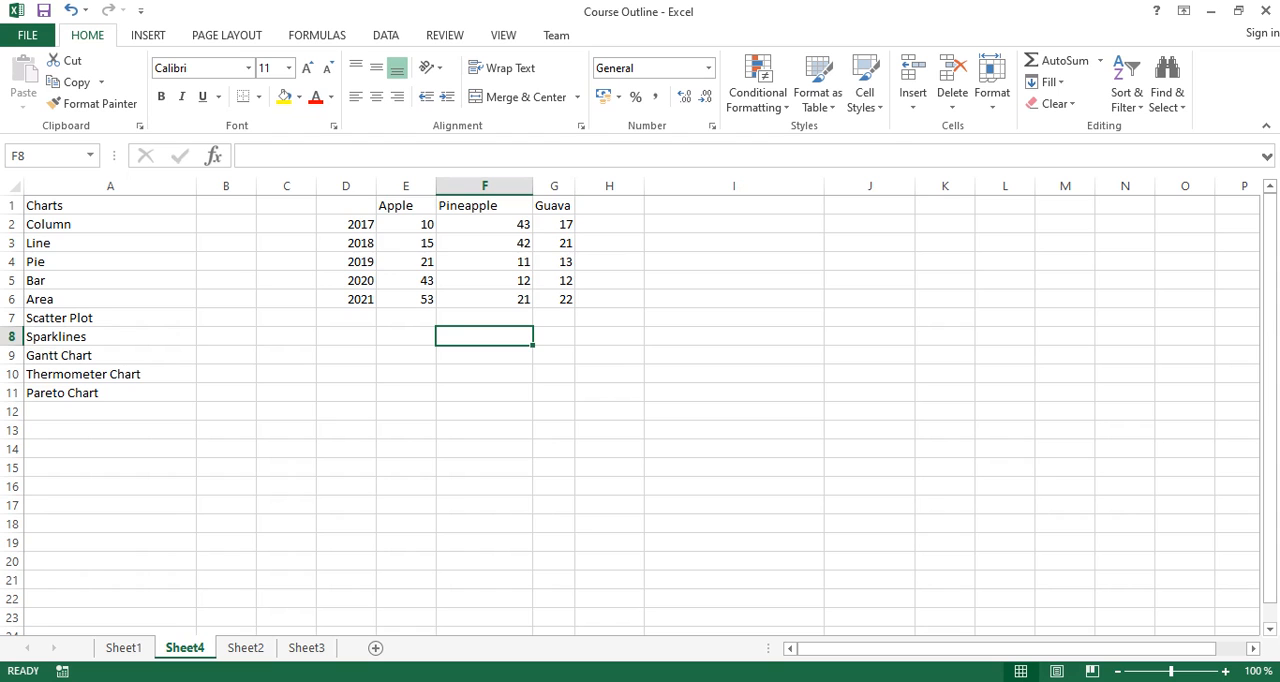
- Insert a 2-D clustered column chart from the fruit table in D1 to G6
left_click_drag(346, 205, 556, 301)
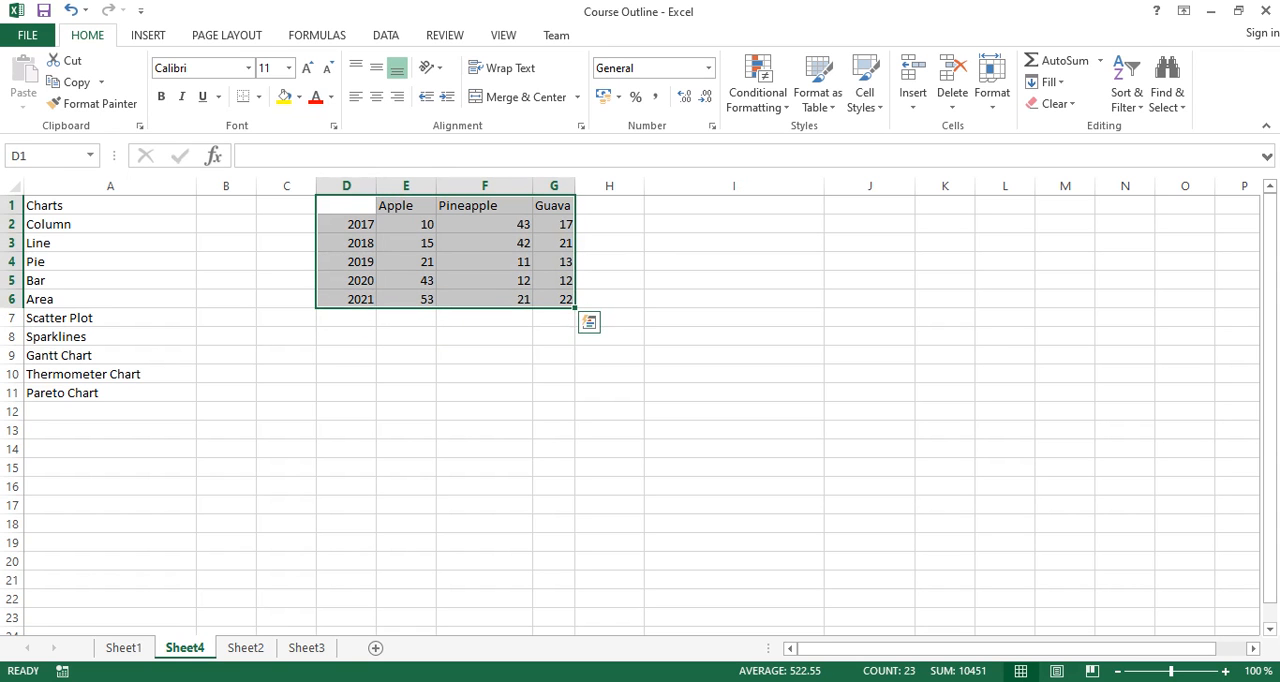
left_click(148, 35)
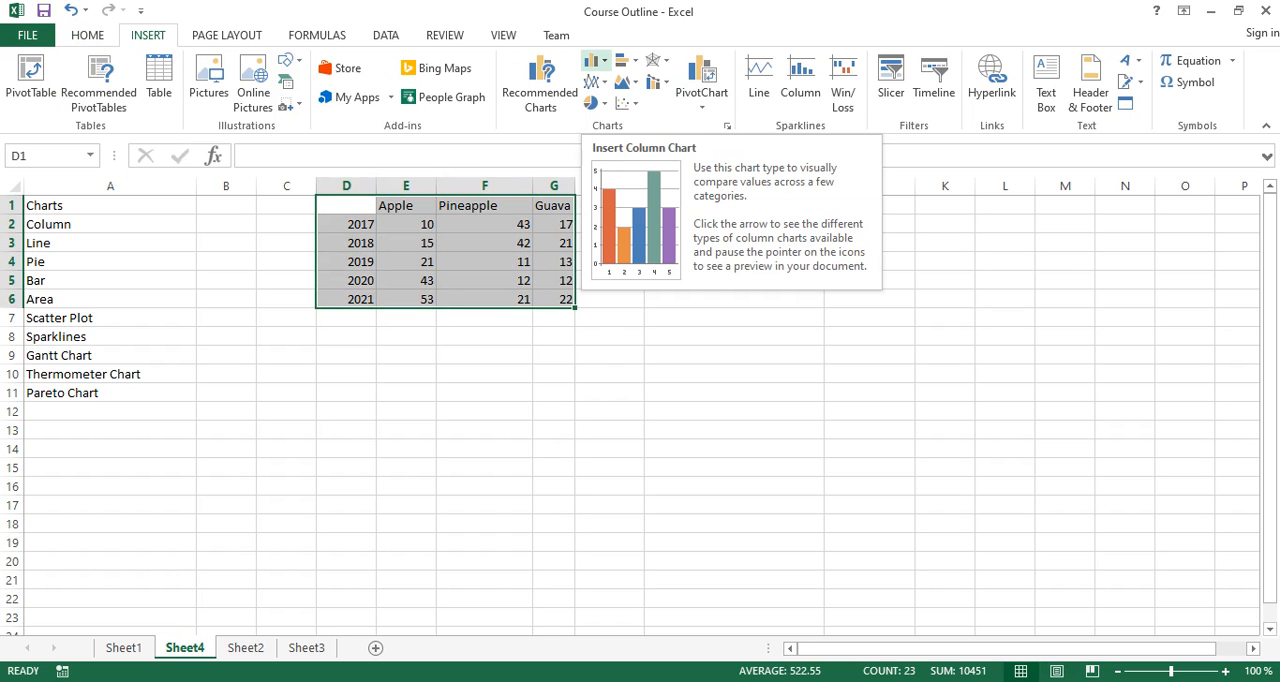
left_click(595, 61)
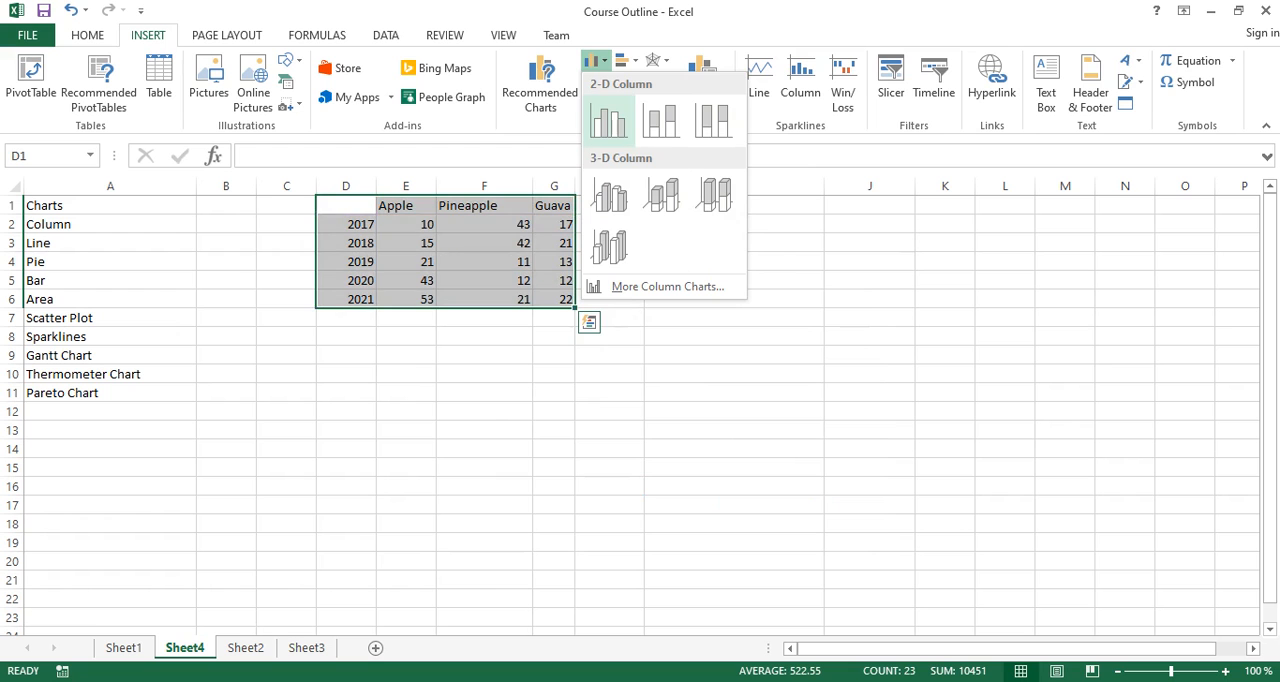
left_click(608, 120)
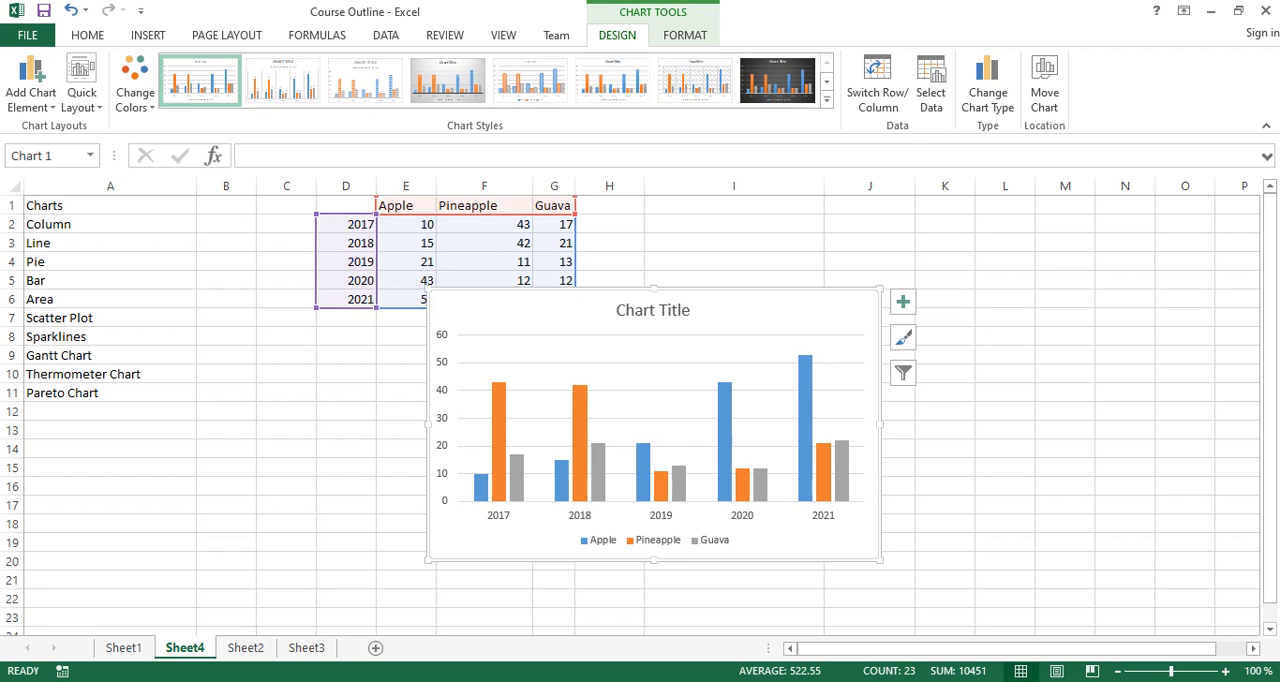
- Change the column chart's title to "Number of Fruits Consumed Per Year"
left_click(640, 311)
double_click(640, 311)
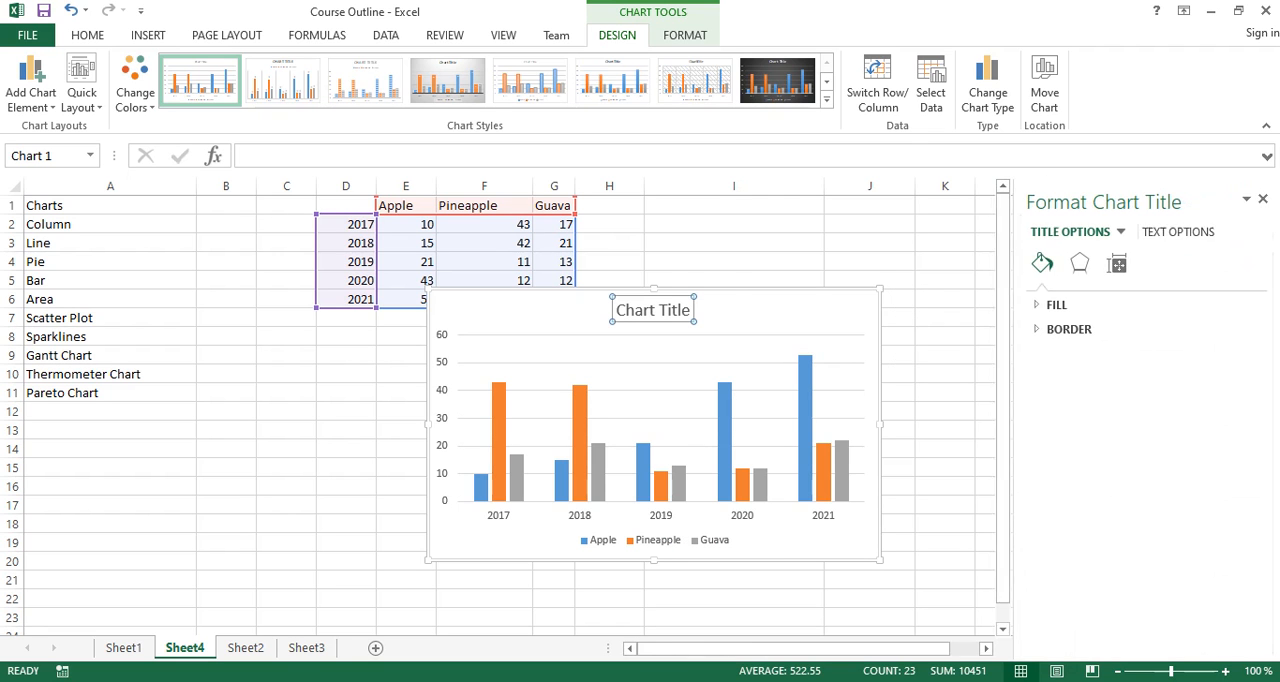
triple_click(627, 310)
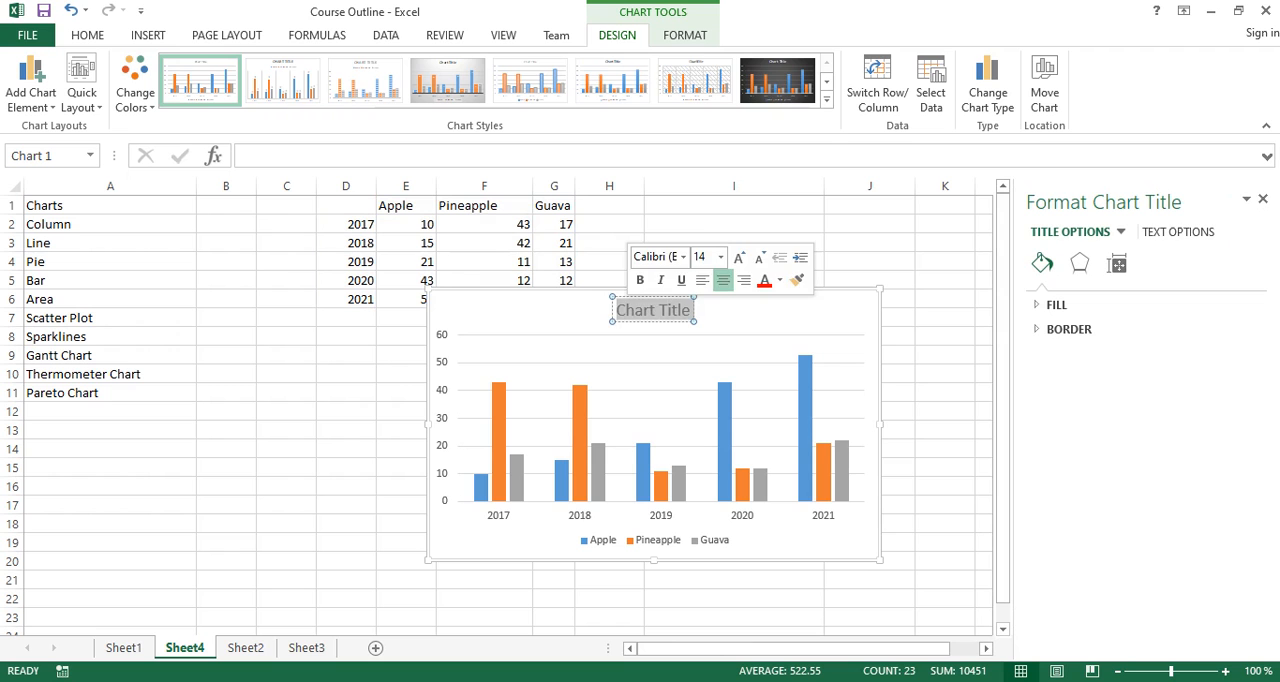
type("Number of")
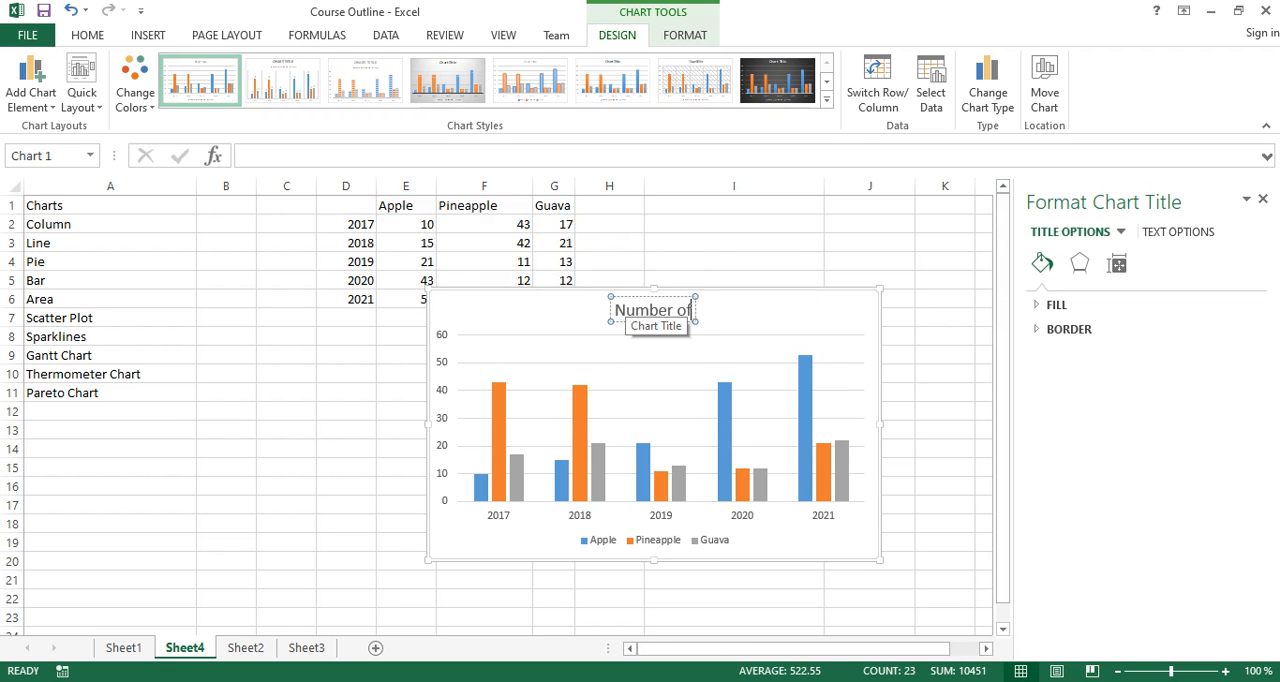
type(" Fruits")
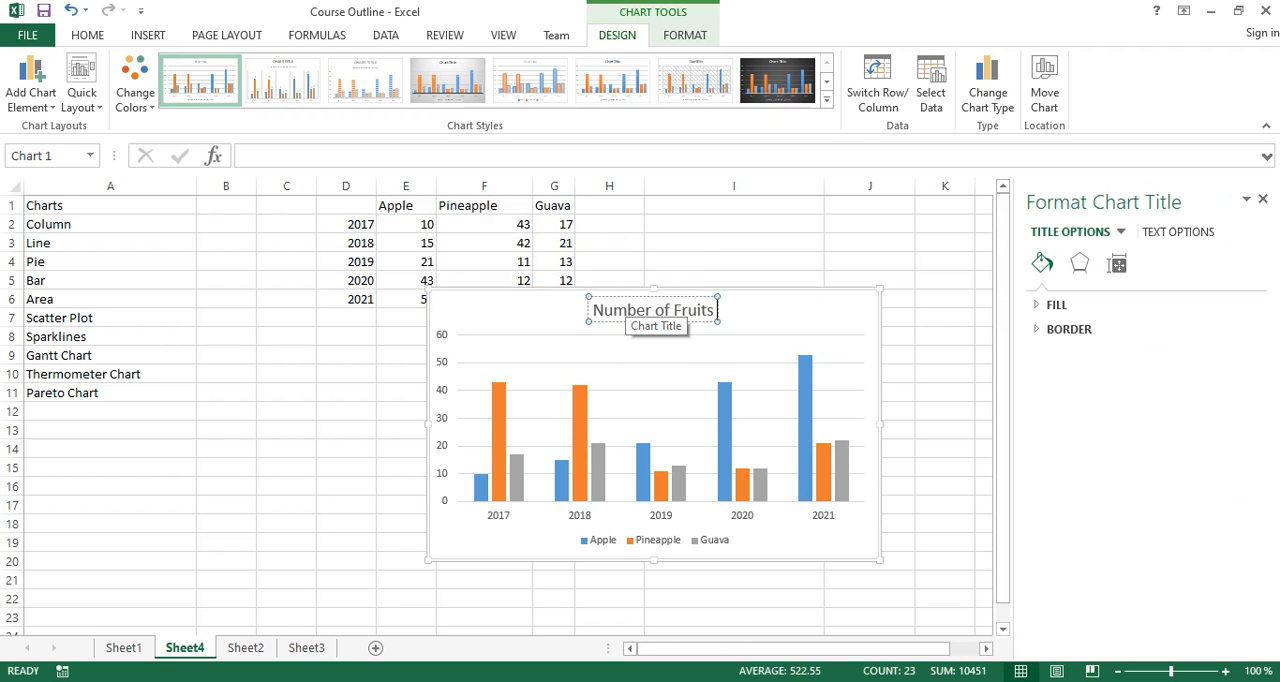
type(" Consumed")
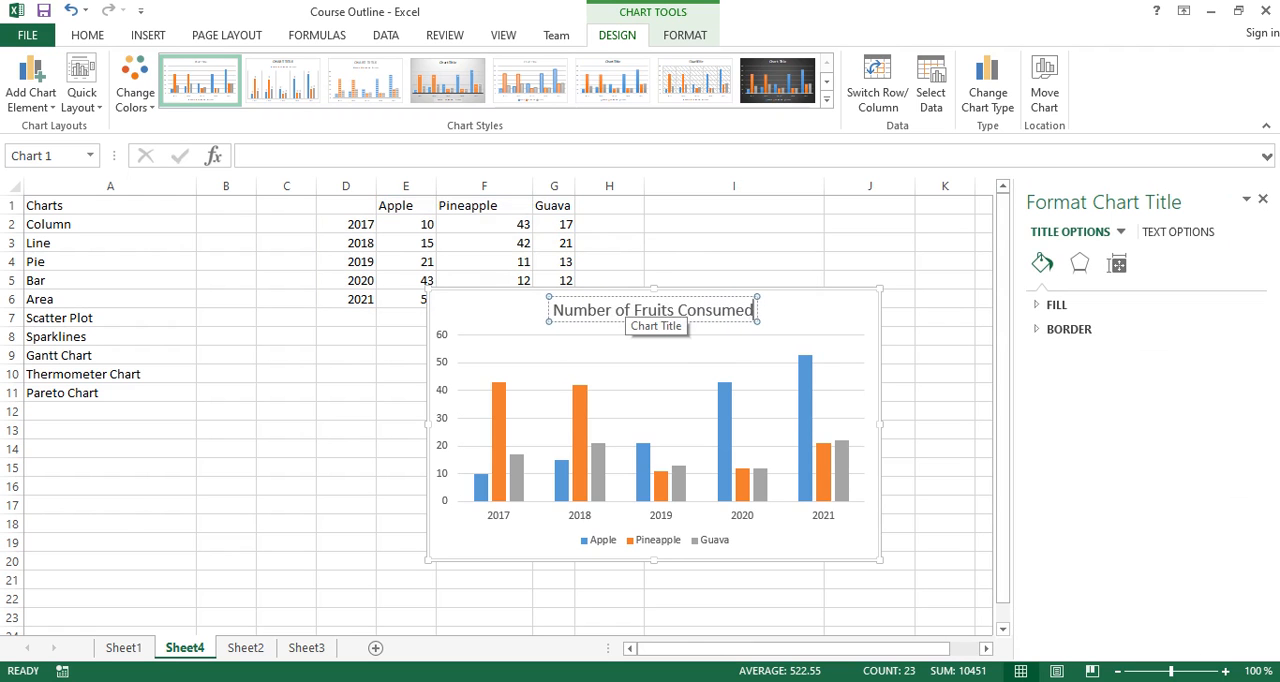
type(" Per Year")
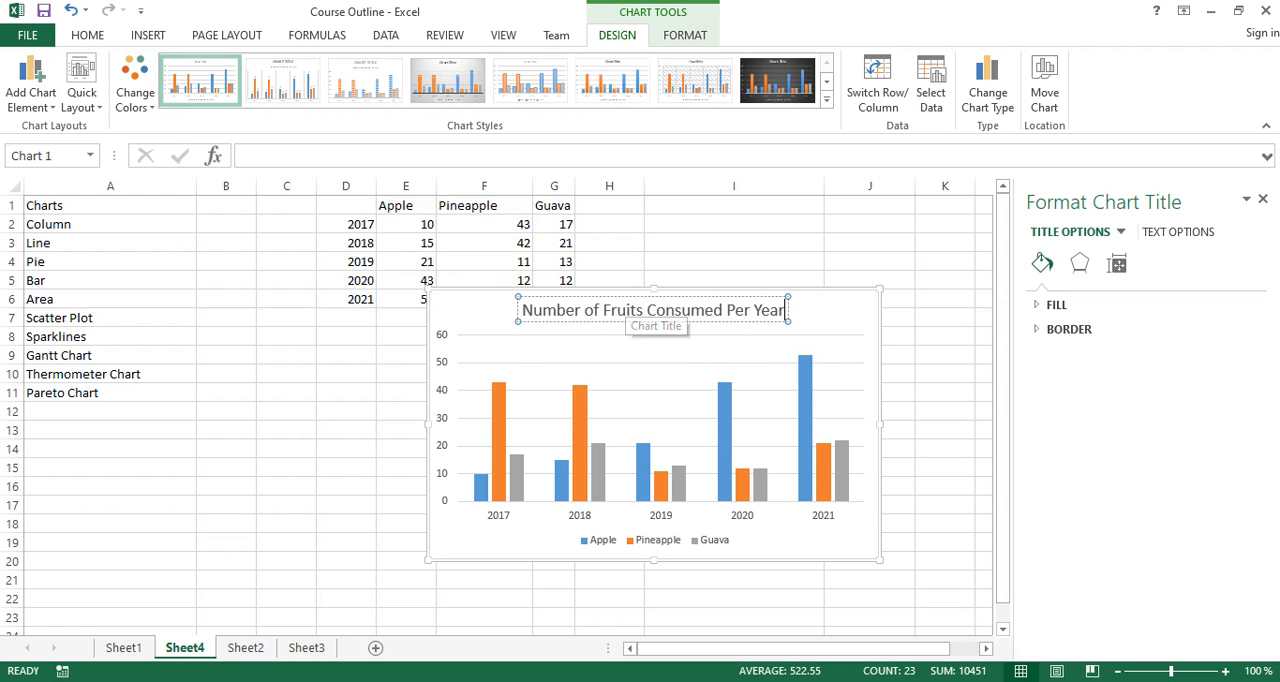
left_click(405, 448)
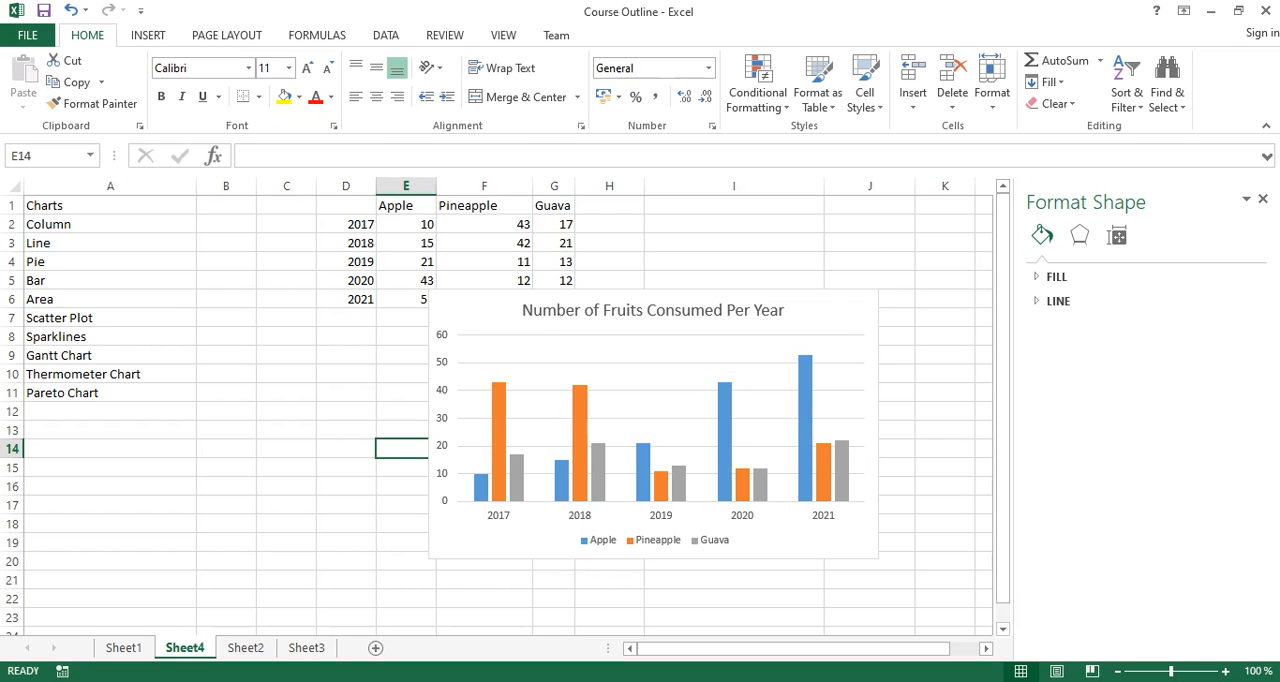
- Delete the column chart from the sheet
left_click(661, 400)
left_click(830, 312)
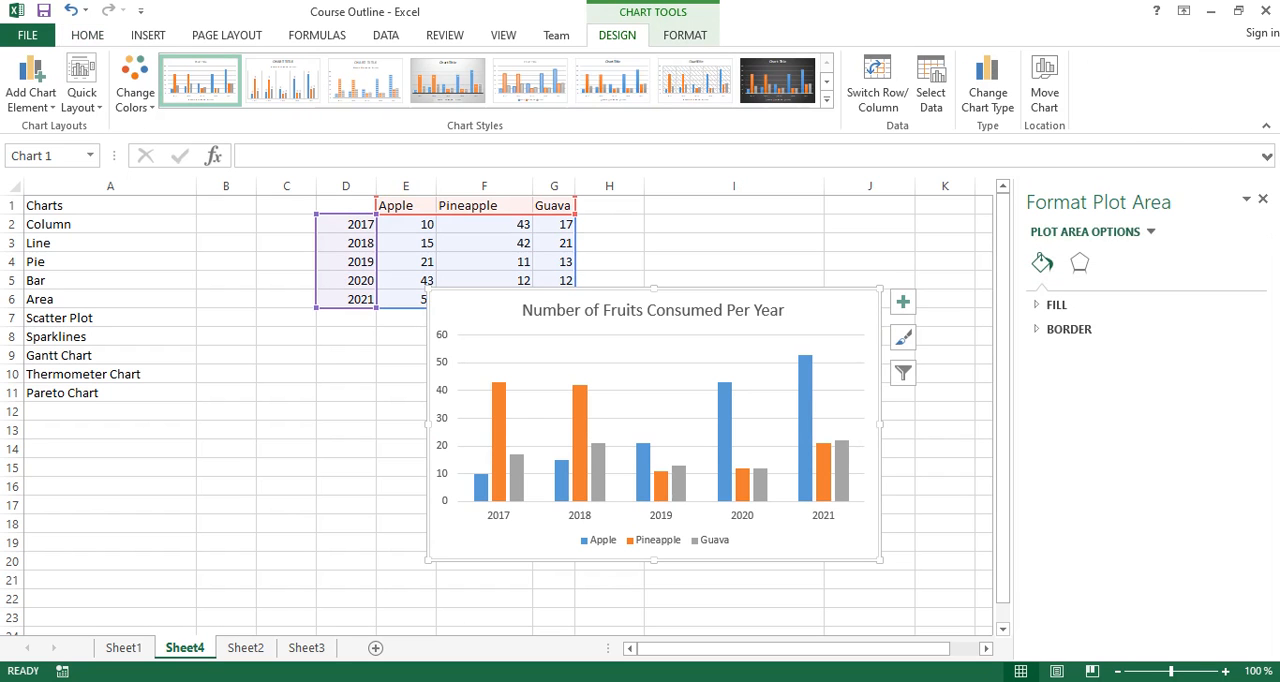
key("Delete")
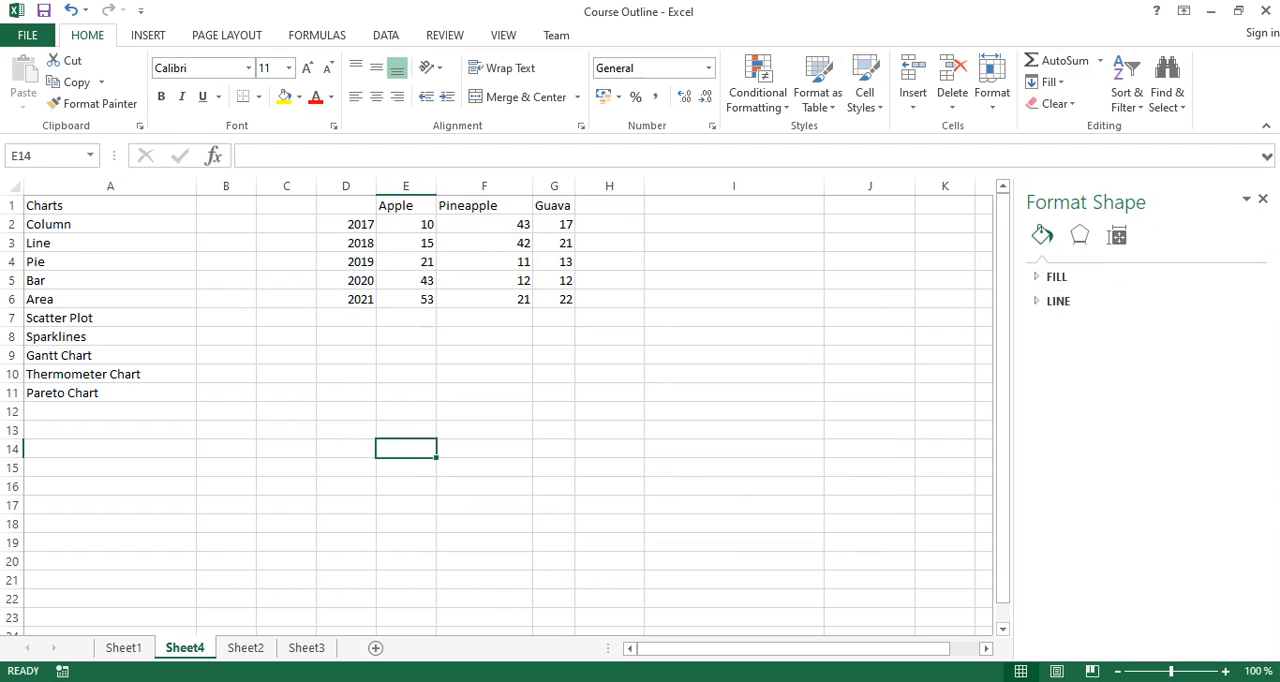
- Insert a 2-D stacked line chart with markers from the fruit table in D1 to G6
left_click_drag(346, 205, 554, 299)
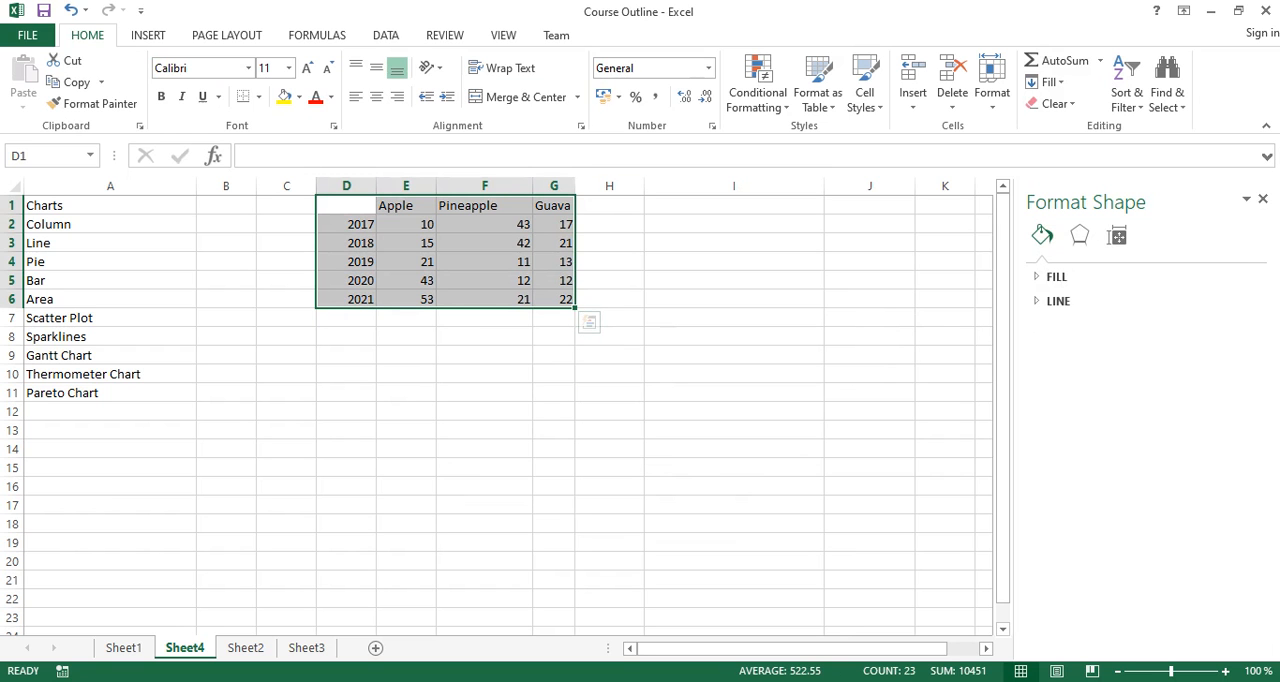
left_click(148, 35)
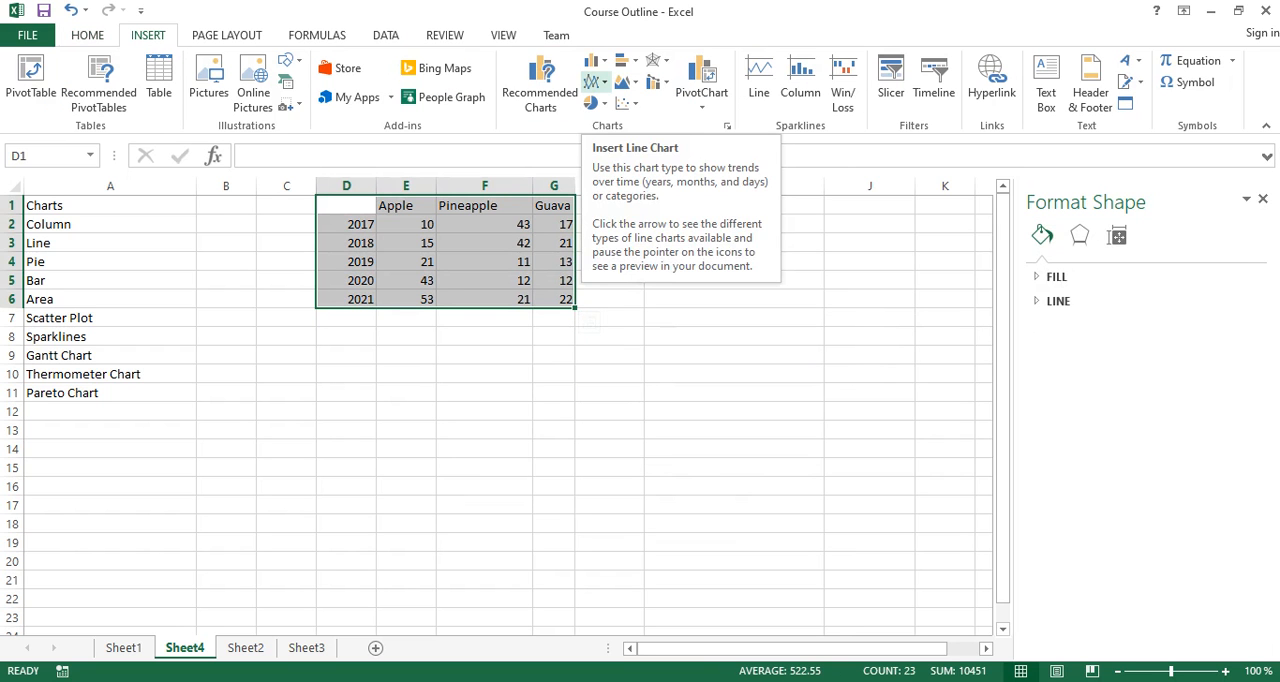
left_click(597, 81)
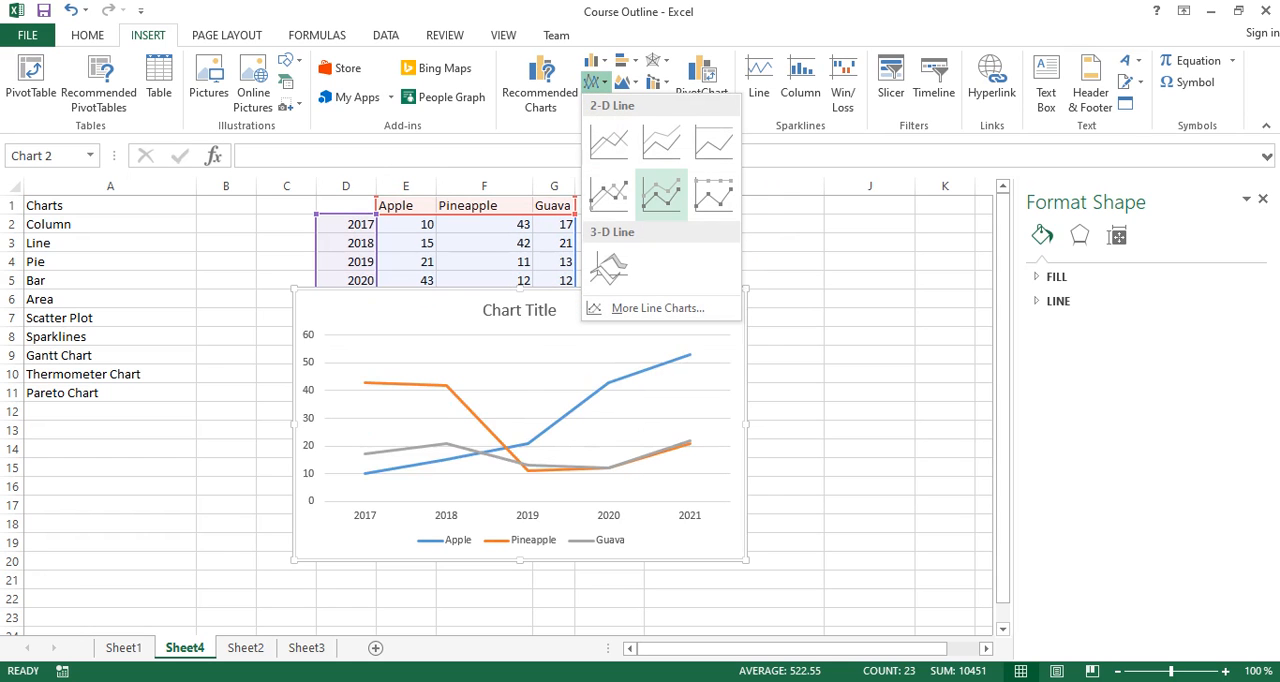
left_click(661, 193)
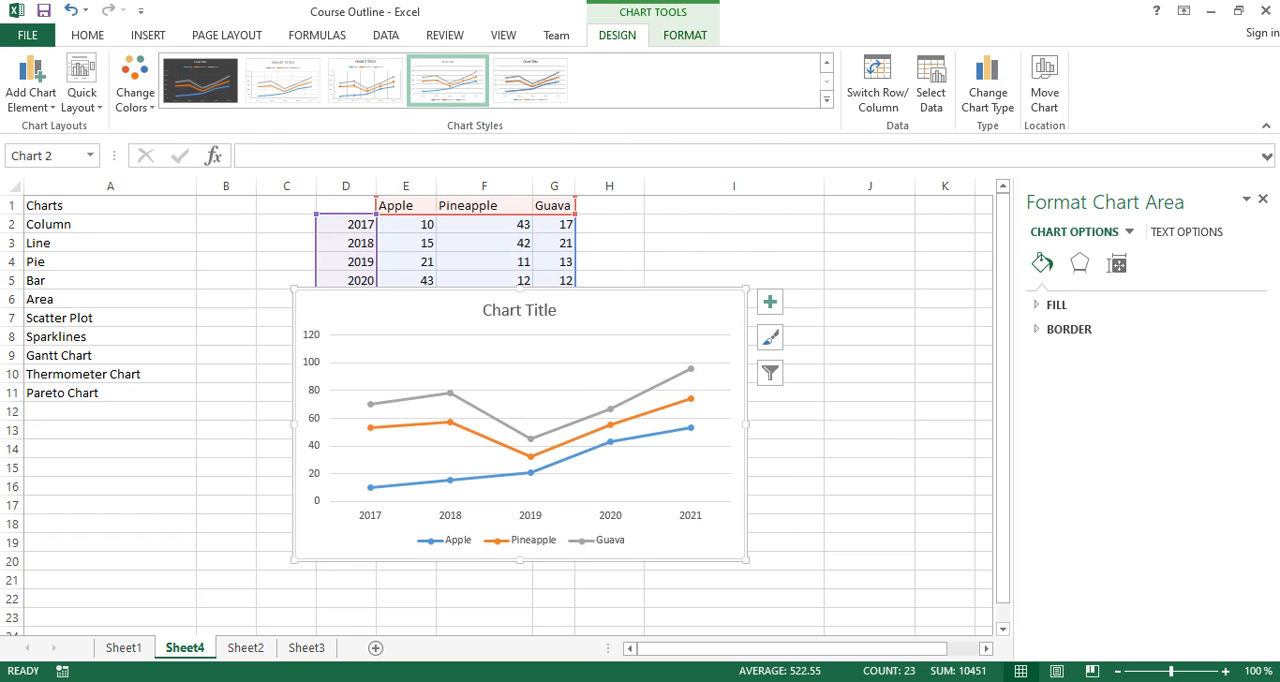
- Limit the line chart's data source to the Apple series by excluding Pineapple and Guava
left_click(685, 35)
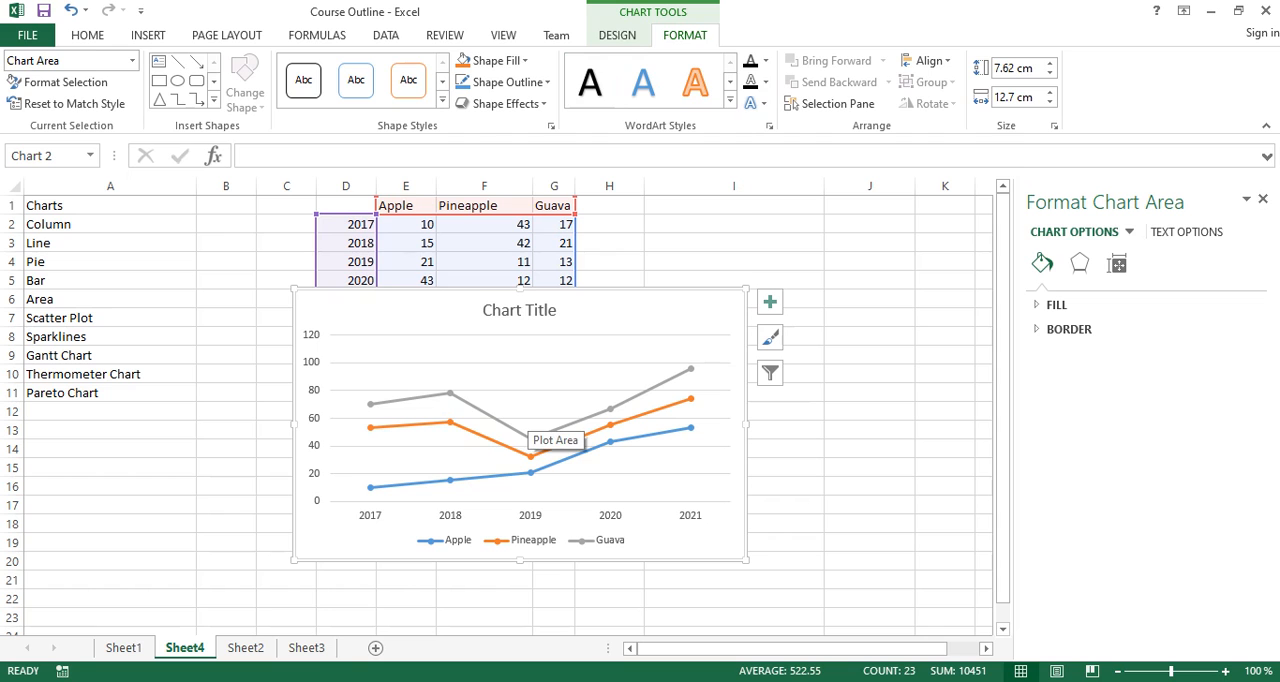
left_click(617, 35)
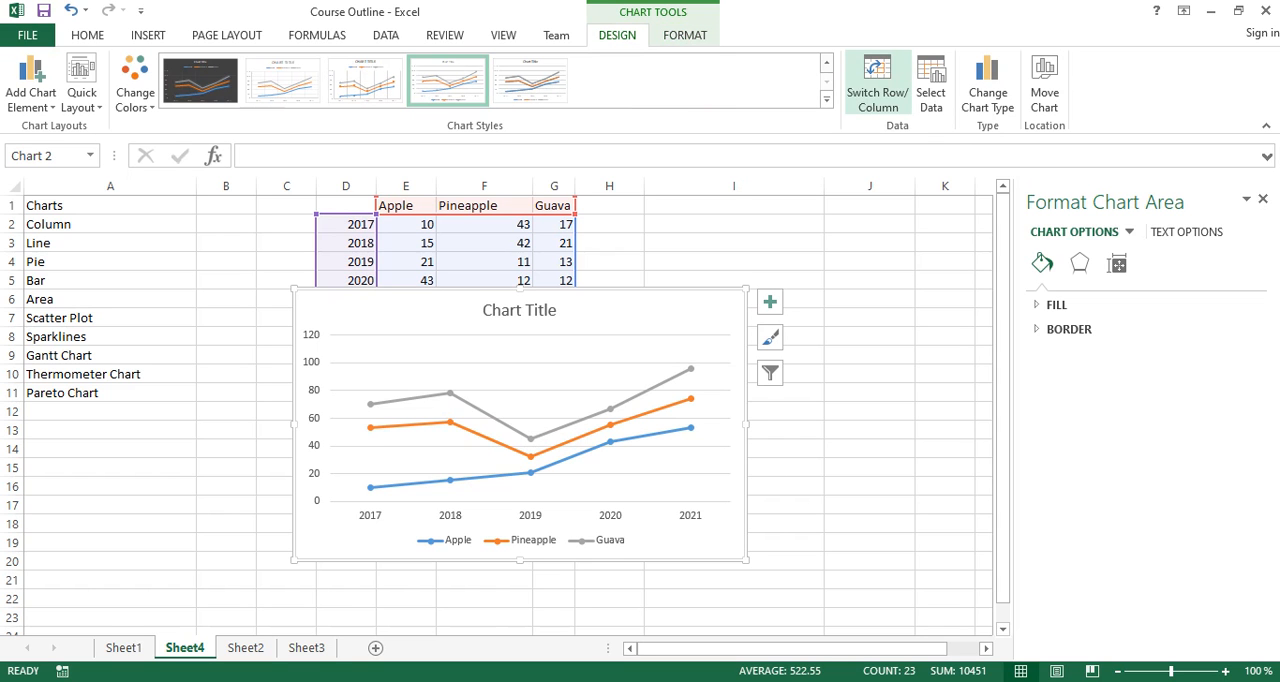
left_click(930, 85)
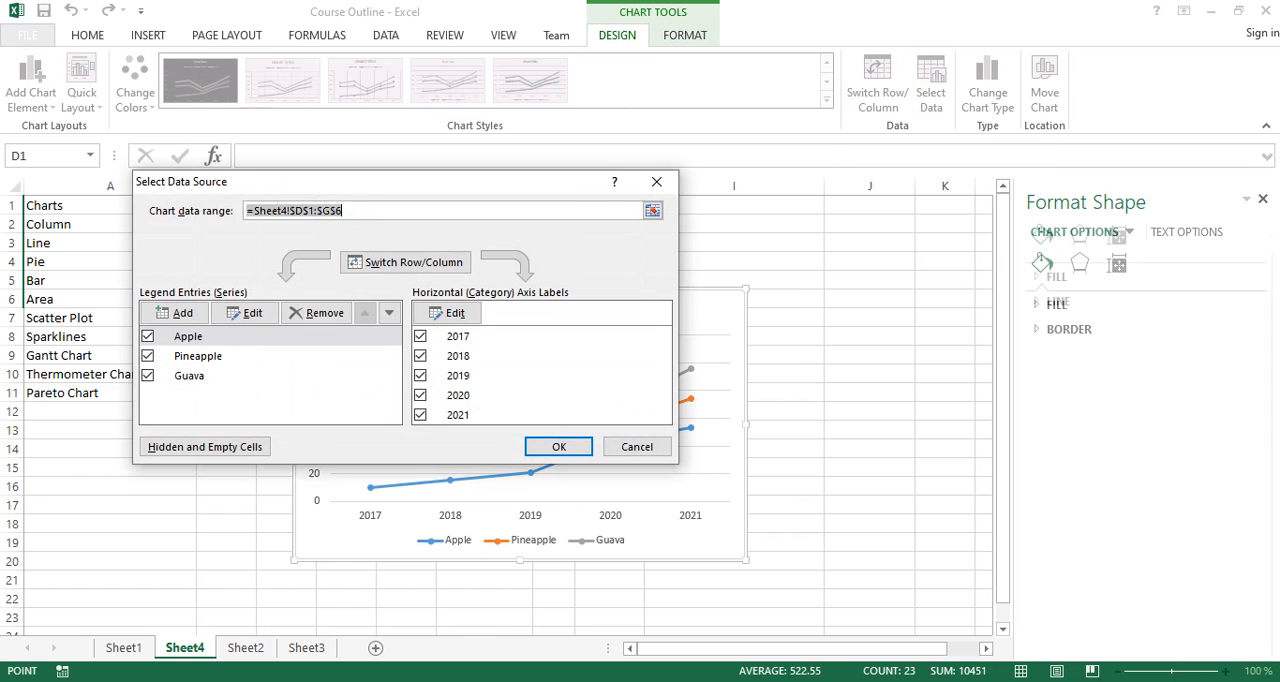
left_click(148, 356)
left_click(148, 376)
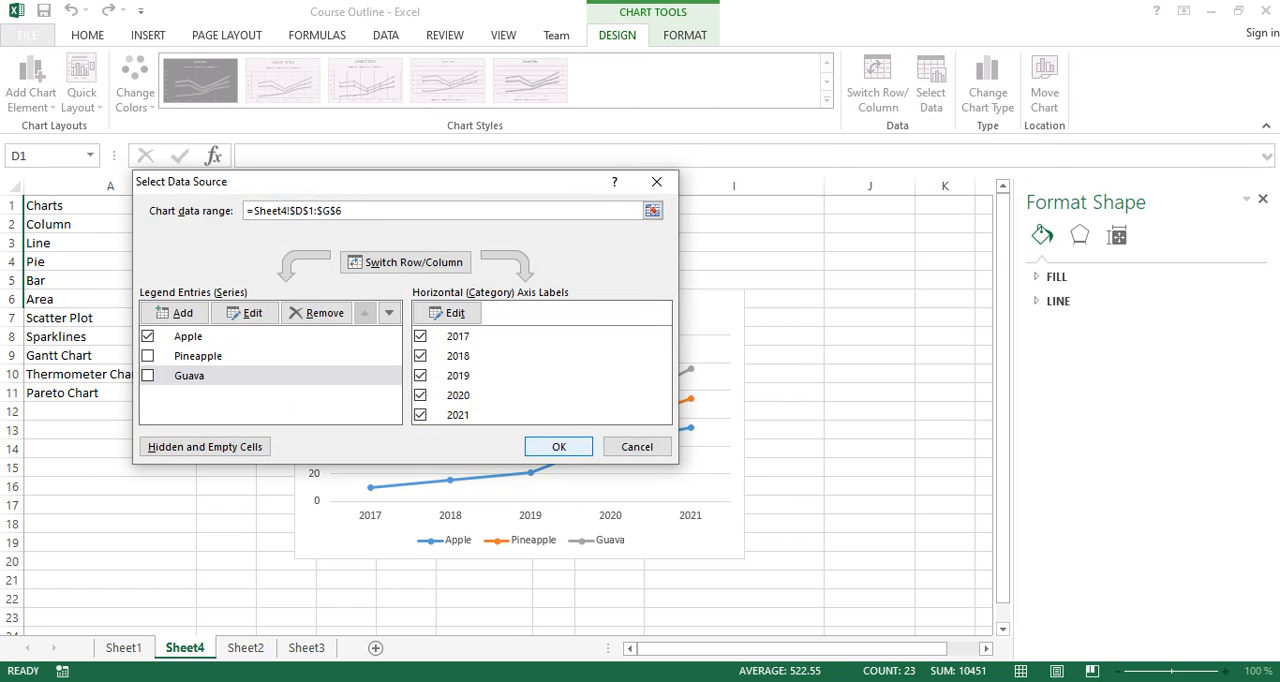
left_click(558, 446)
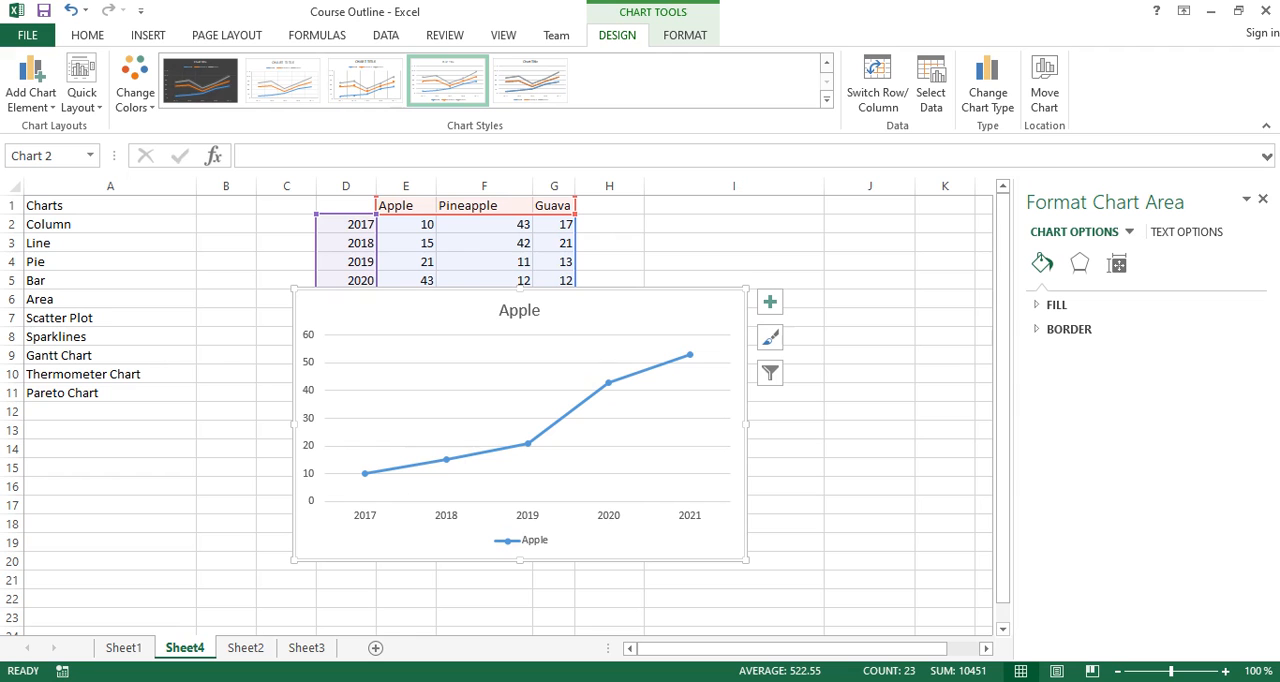
- Exclude the years 2018 and 2019 from the line chart's horizontal axis categories
left_click(930, 85)
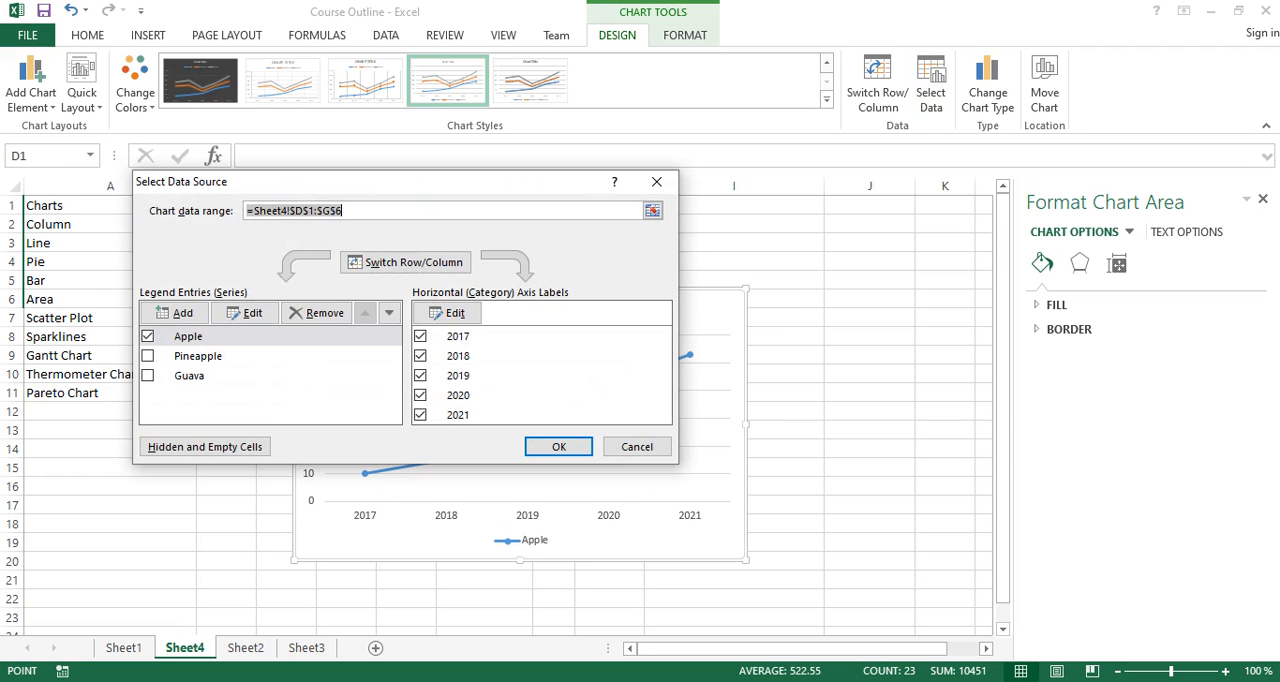
left_click(420, 356)
left_click(420, 375)
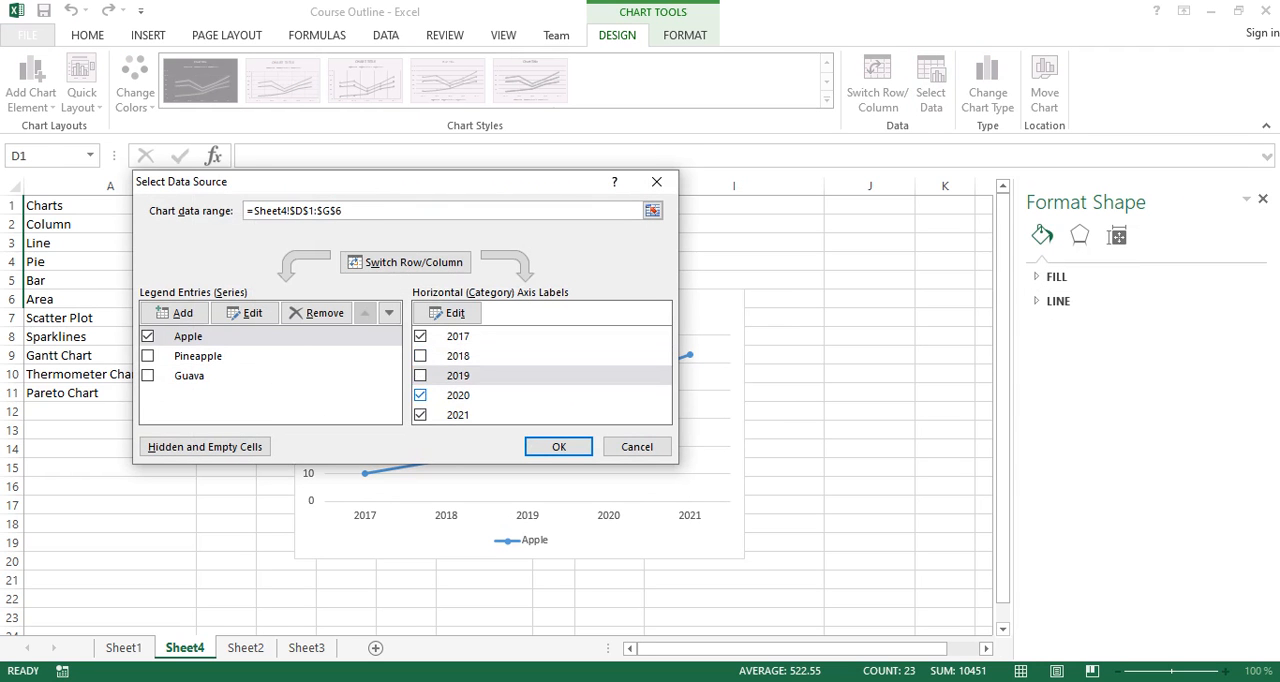
left_click(559, 447)
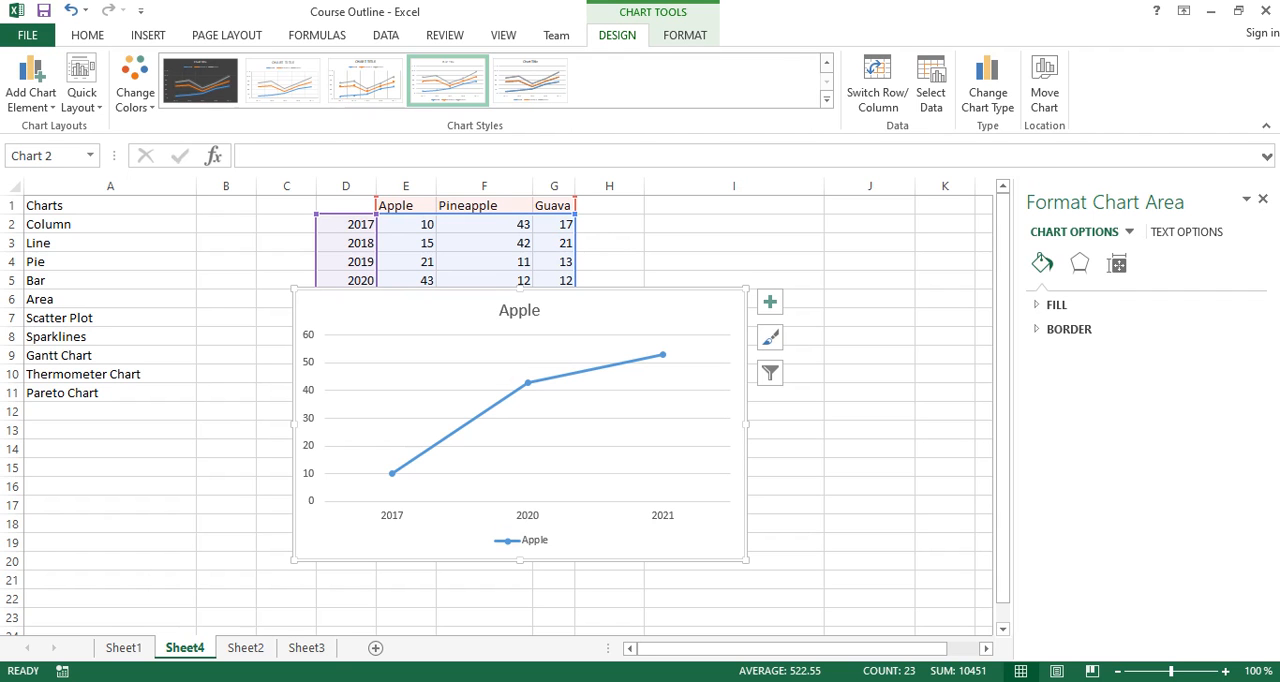
- Delete the line chart from the sheet
key("Delete")
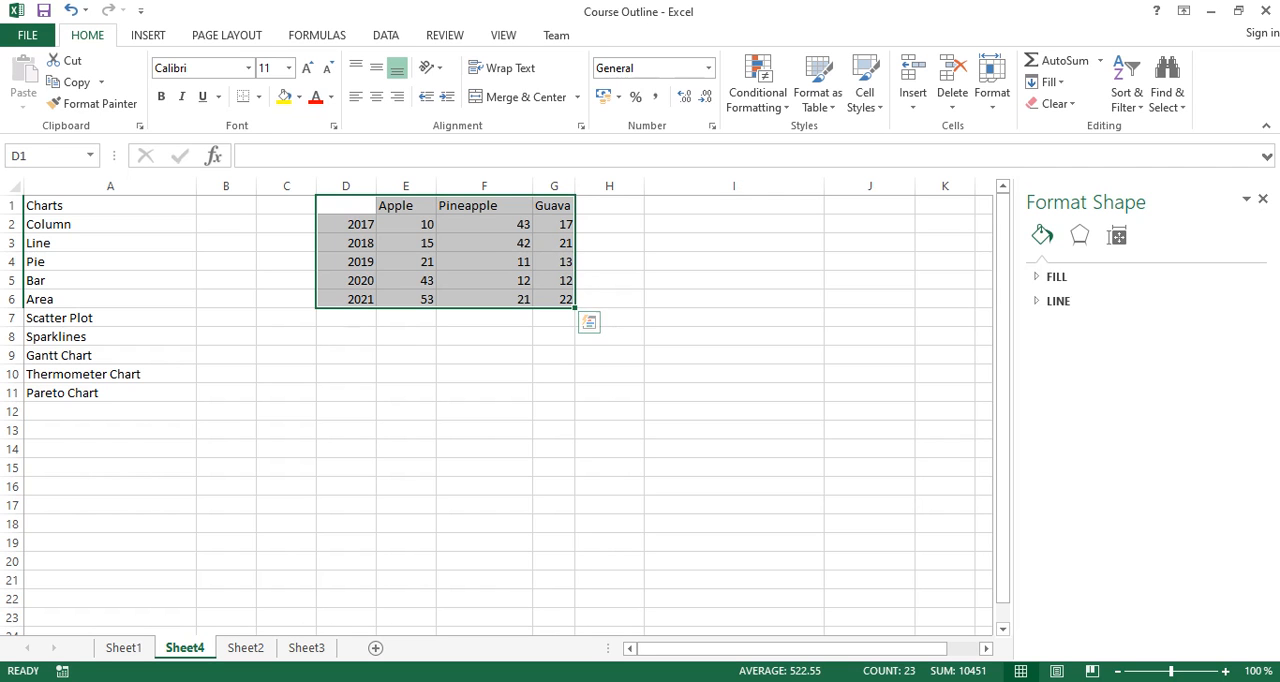
left_click(734, 467)
- Preview a 3-D pie chart of the 2017 fruit data in D1 to G2 without inserting it
left_click_drag(346, 205, 555, 224)
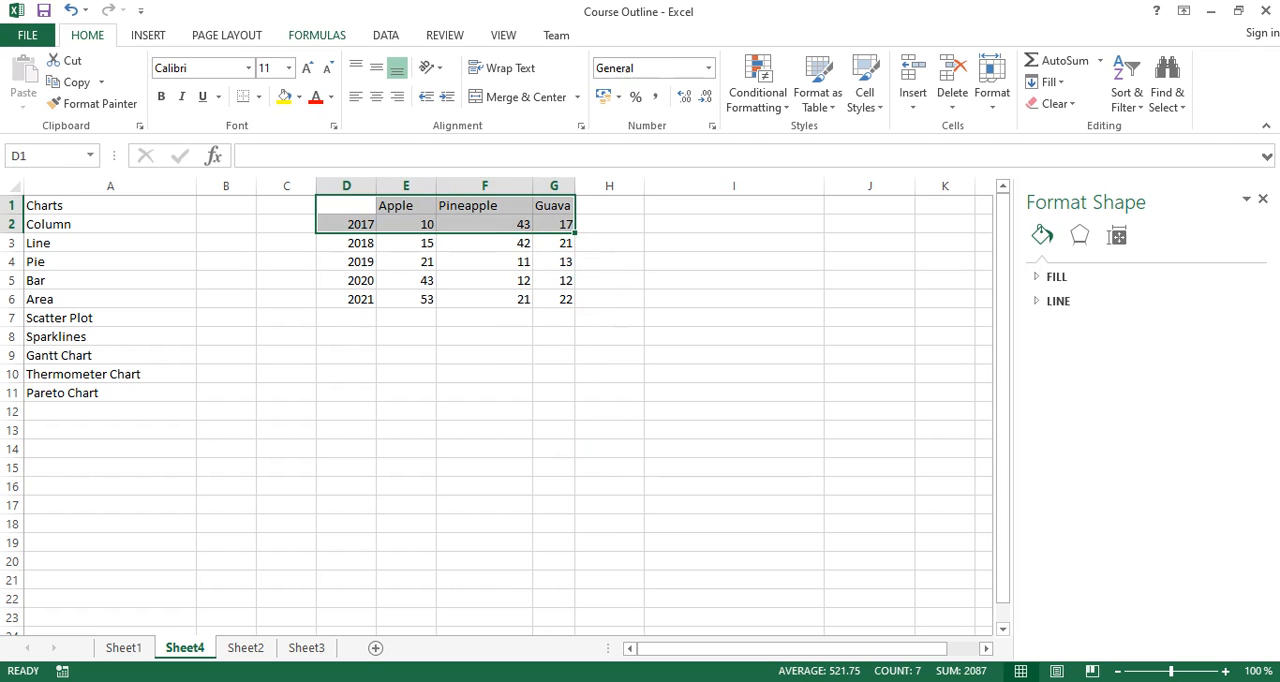
left_click(148, 35)
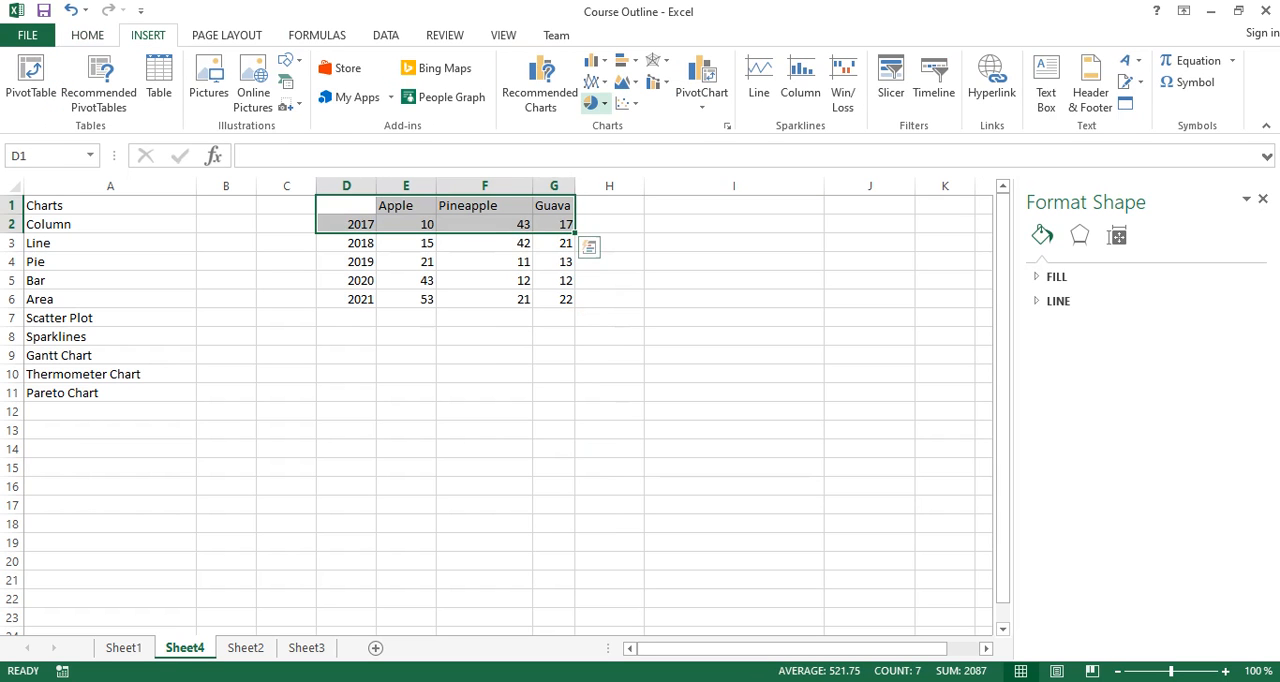
left_click(595, 103)
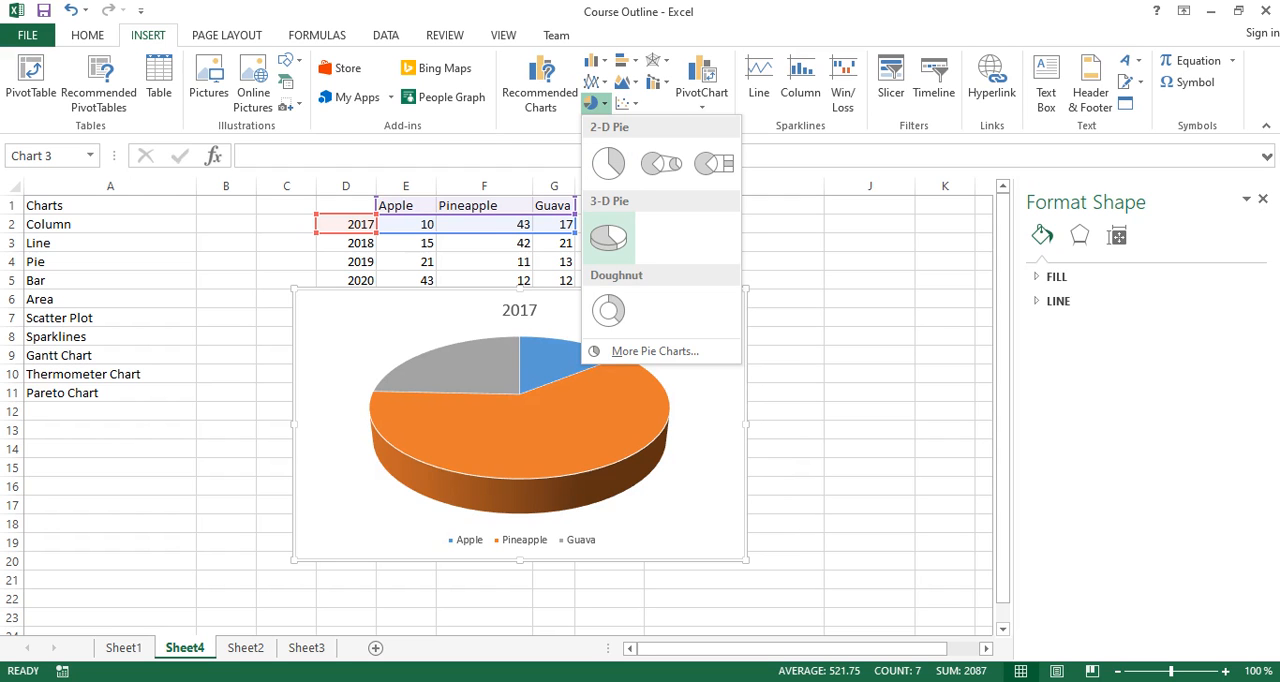
key("Escape")
- Preview the Stacked Area chart options for the fruit table in D1 to G6
left_click_drag(346, 205, 560, 299)
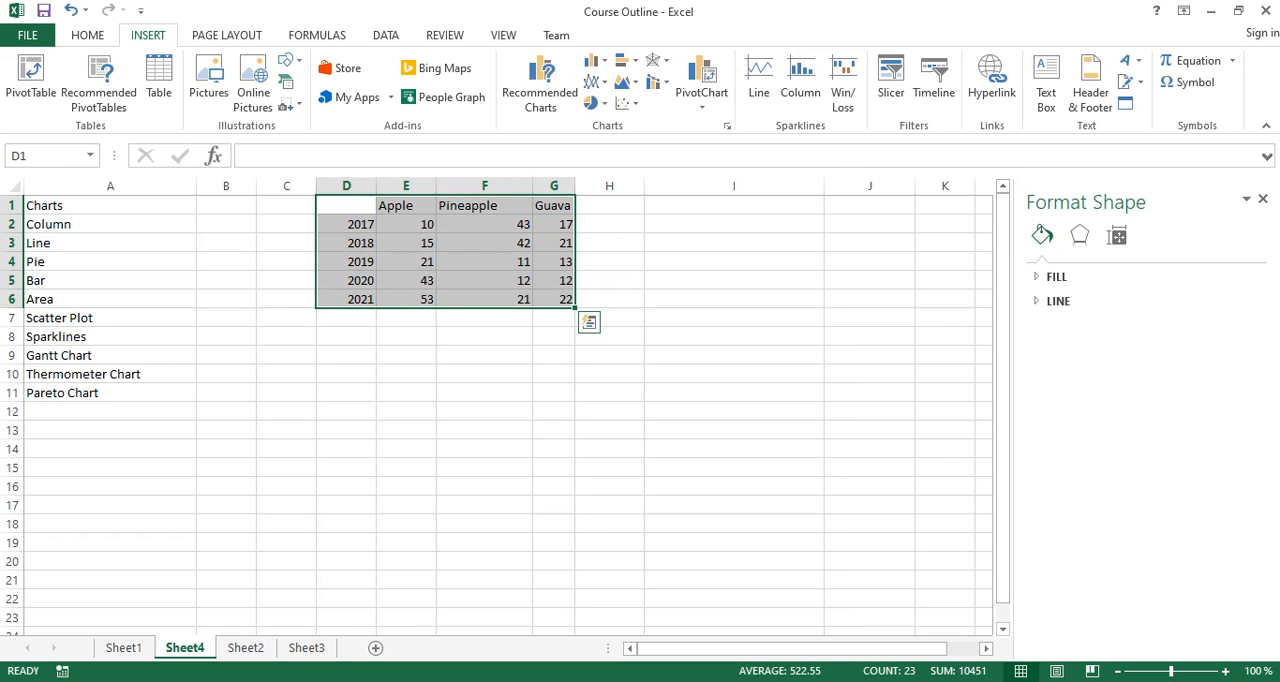
left_click(593, 81)
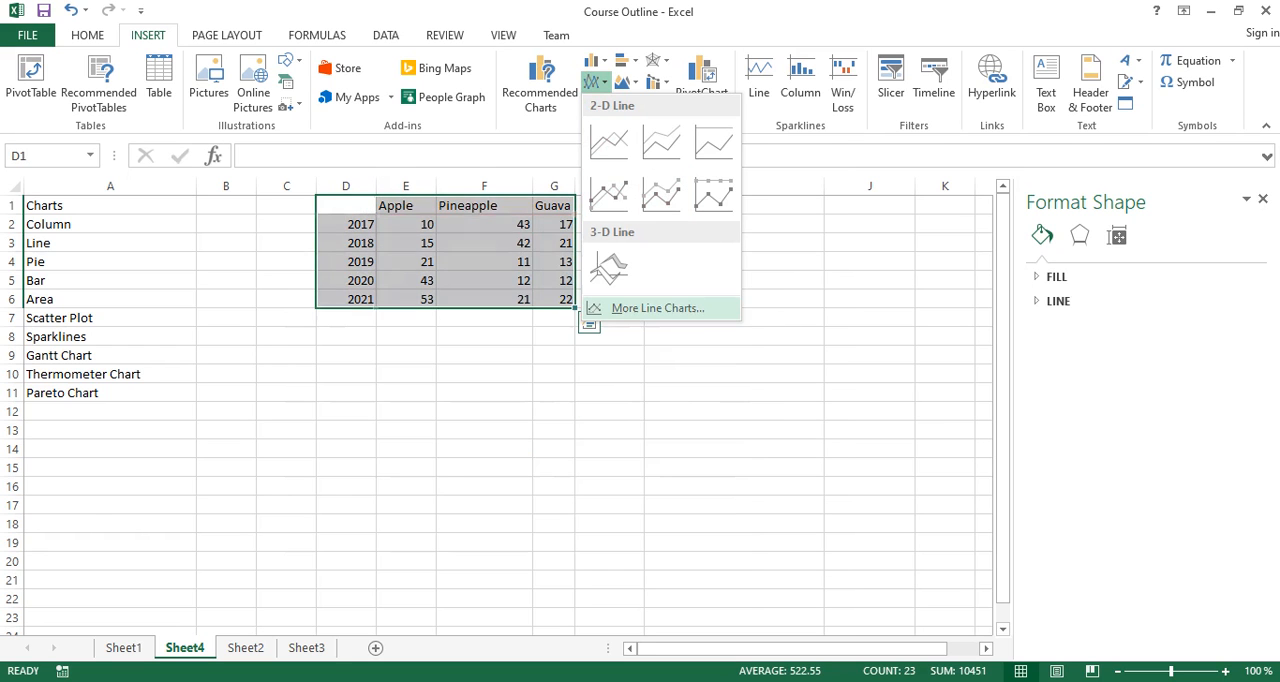
left_click(658, 308)
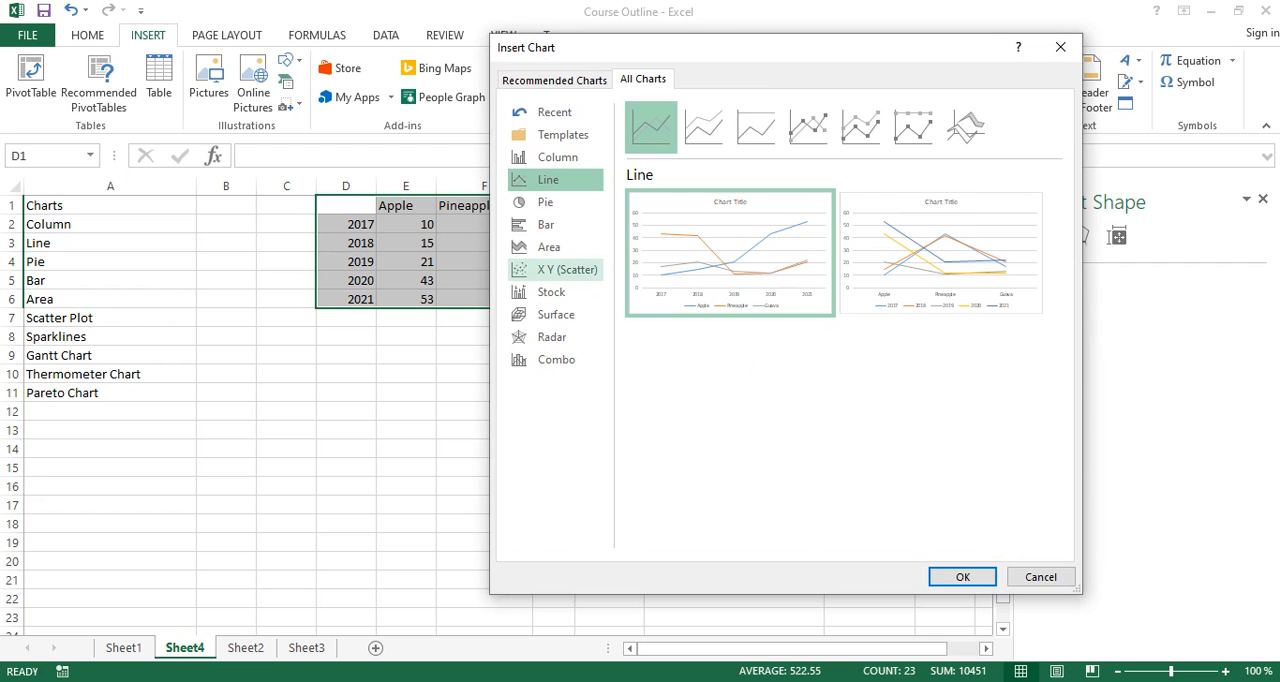
left_click(549, 247)
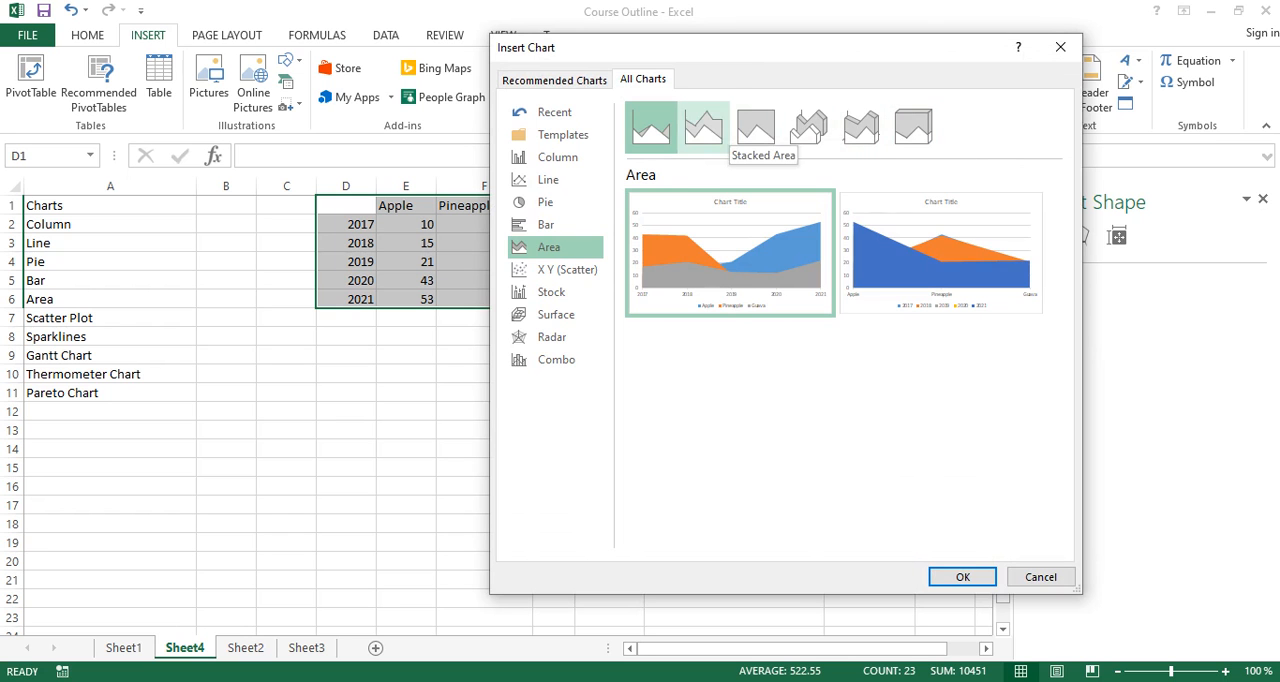
left_click(703, 127)
mouse_move(730, 253)
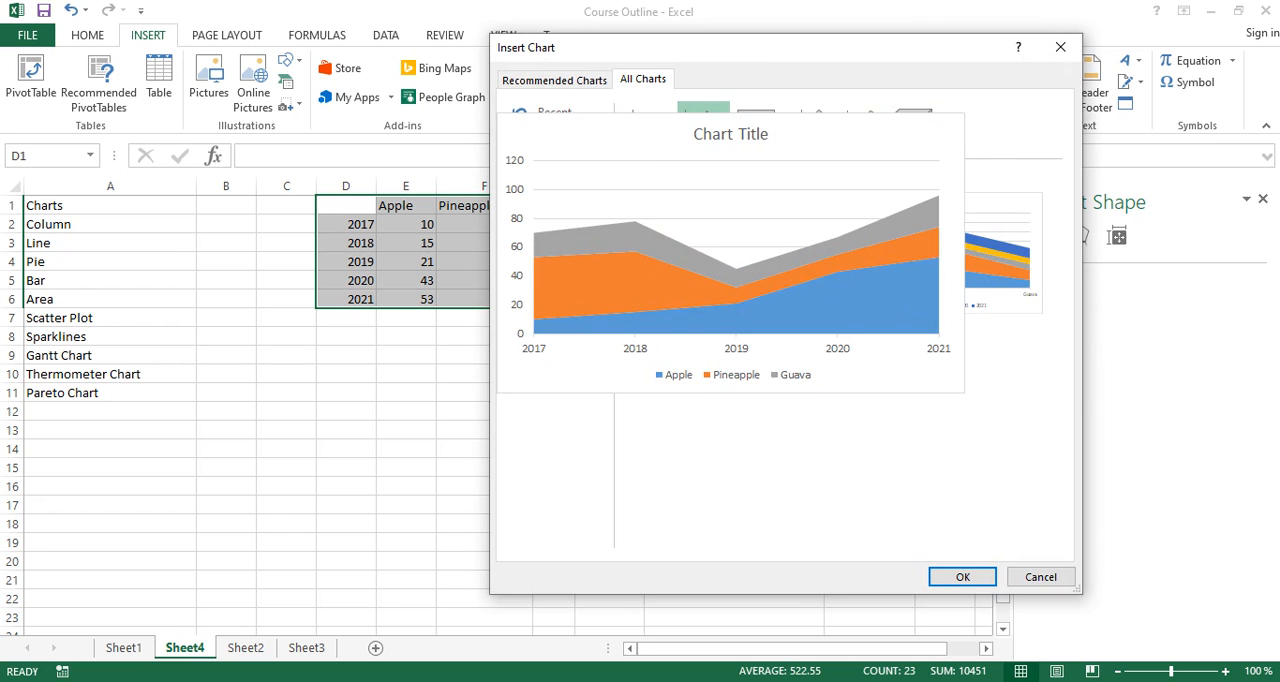
mouse_move(941, 253)
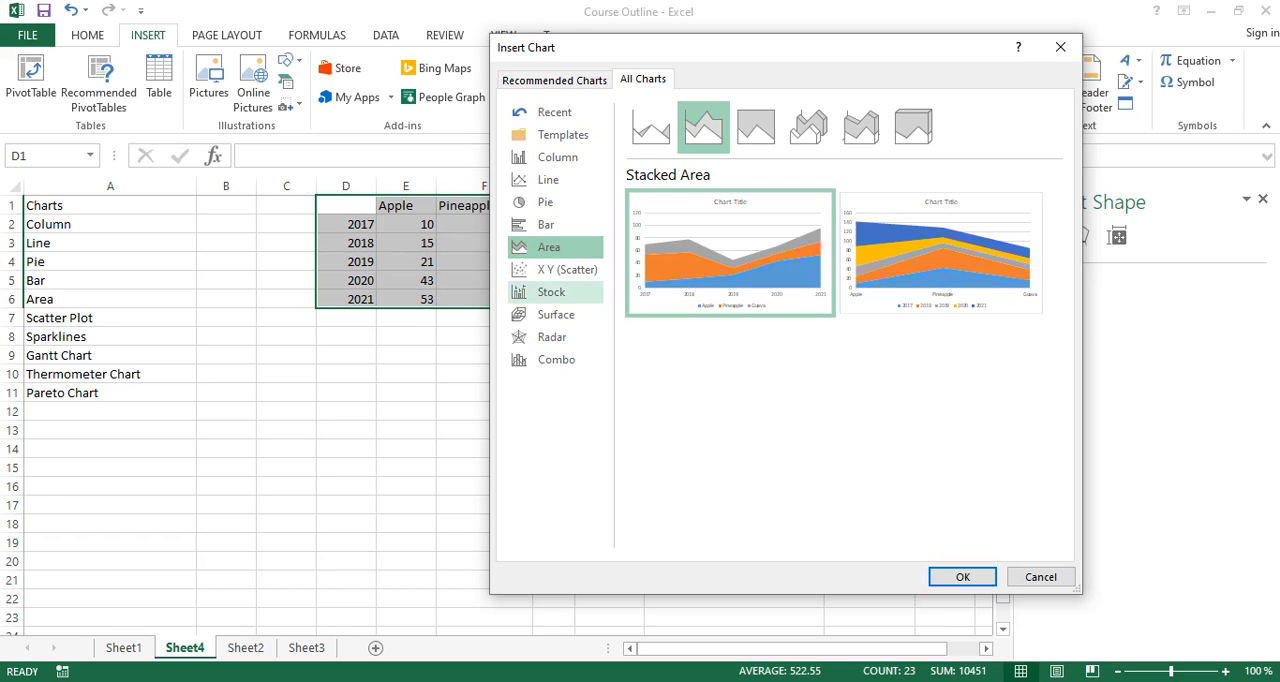
- Preview the Scatter with Smooth Lines and Markers chart for the fruit table, and close the chart dialog without inserting anything
left_click(566, 270)
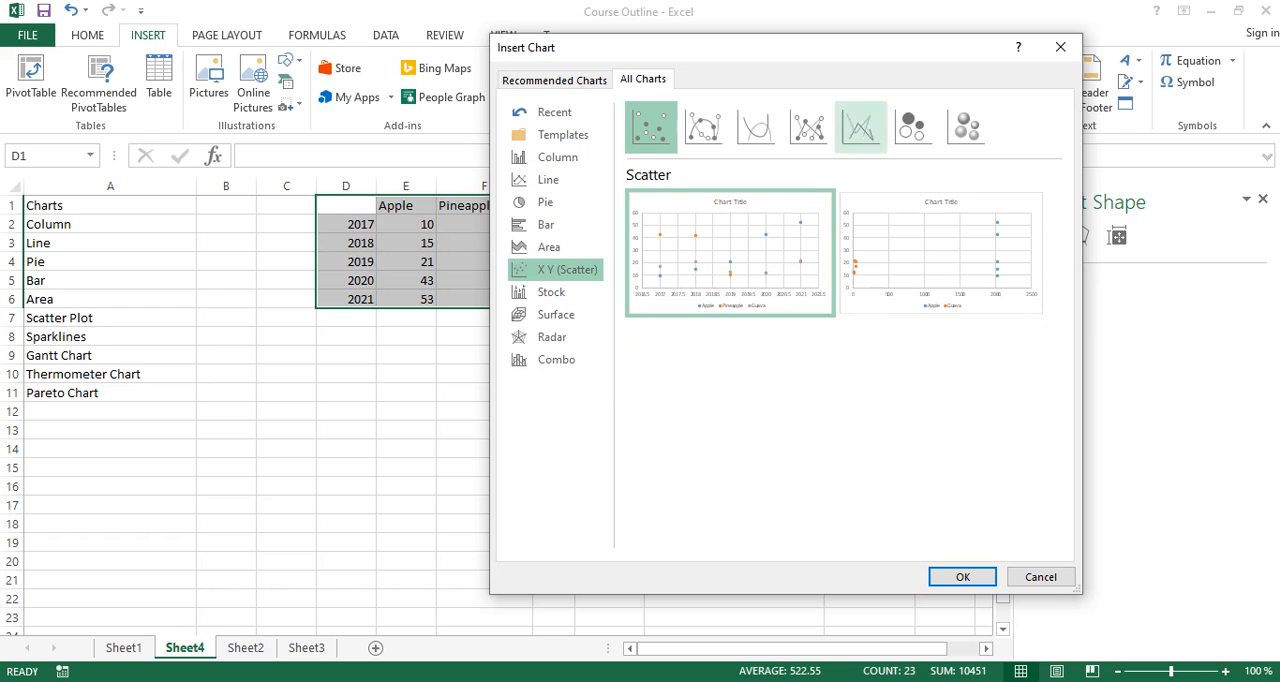
left_click(703, 127)
mouse_move(730, 254)
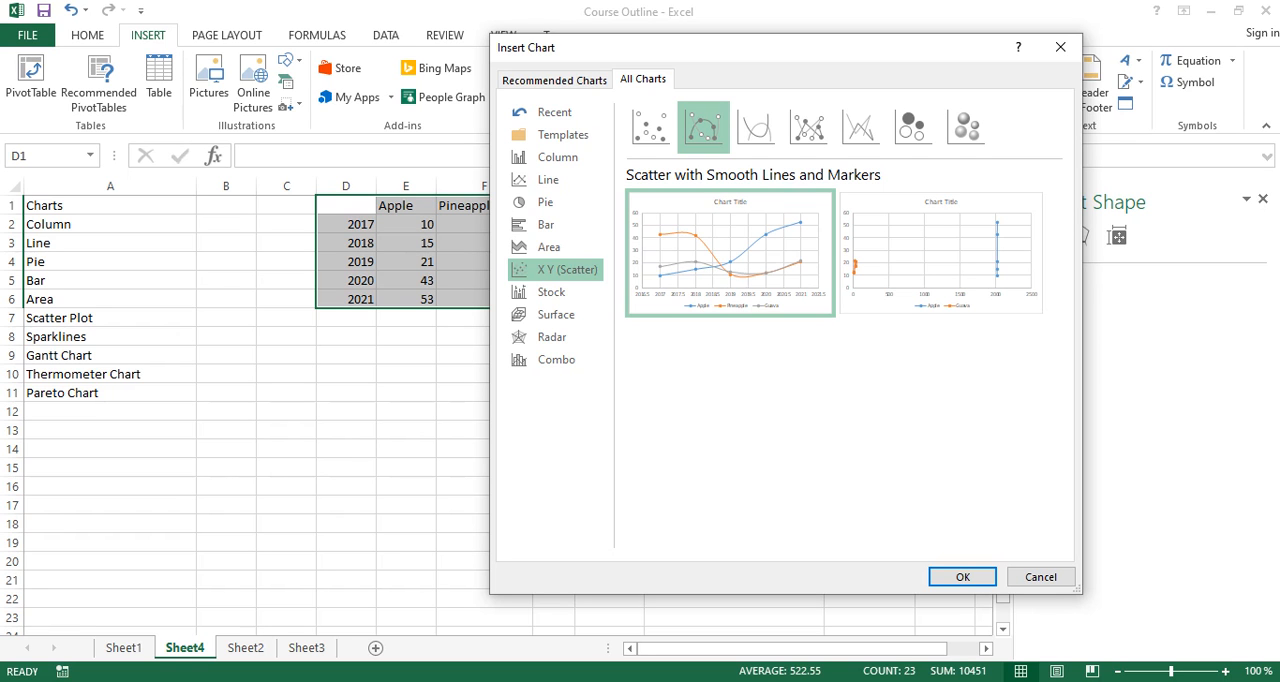
key("Escape")
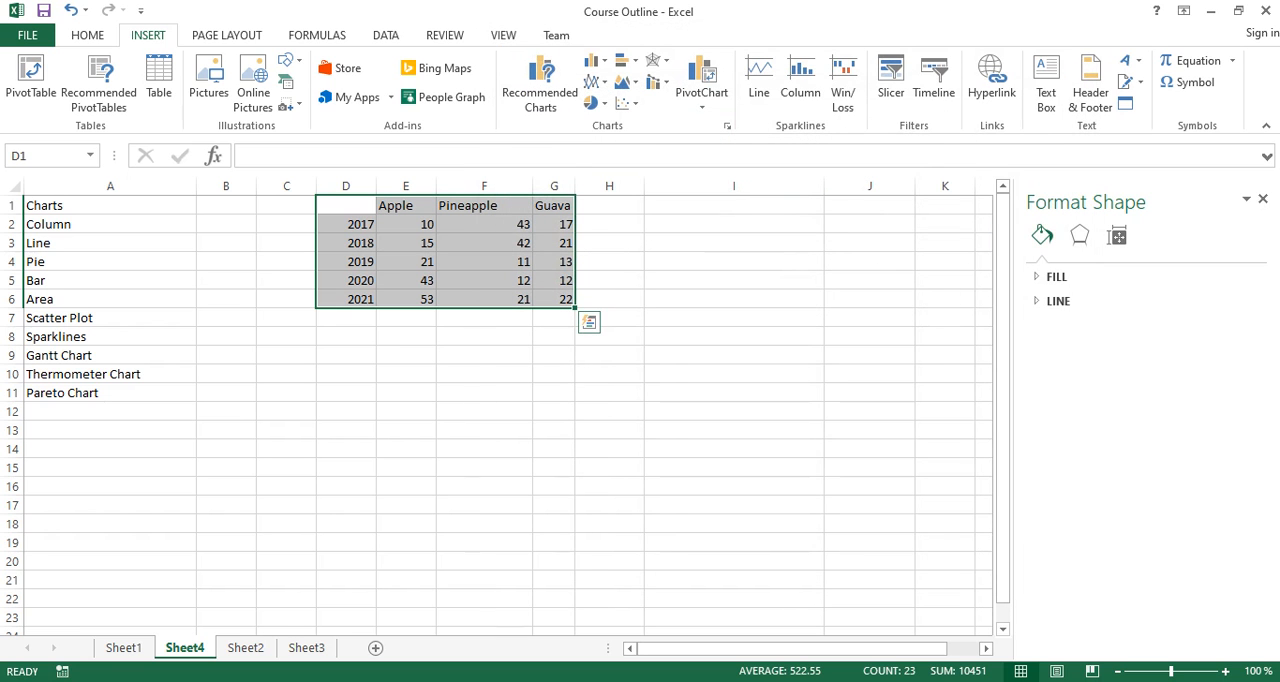
- Widen column H and insert a line sparkline in H2 from the data in E2 to G2
left_click_drag(645, 186, 692, 186)
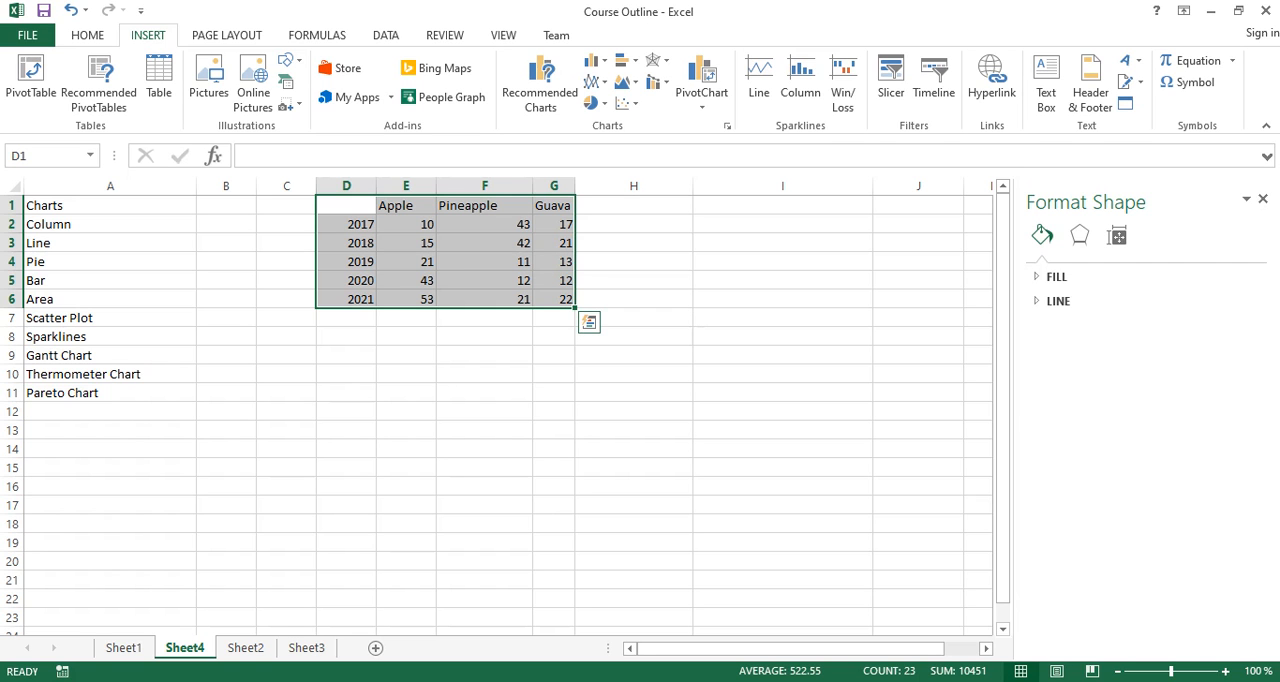
left_click(633, 224)
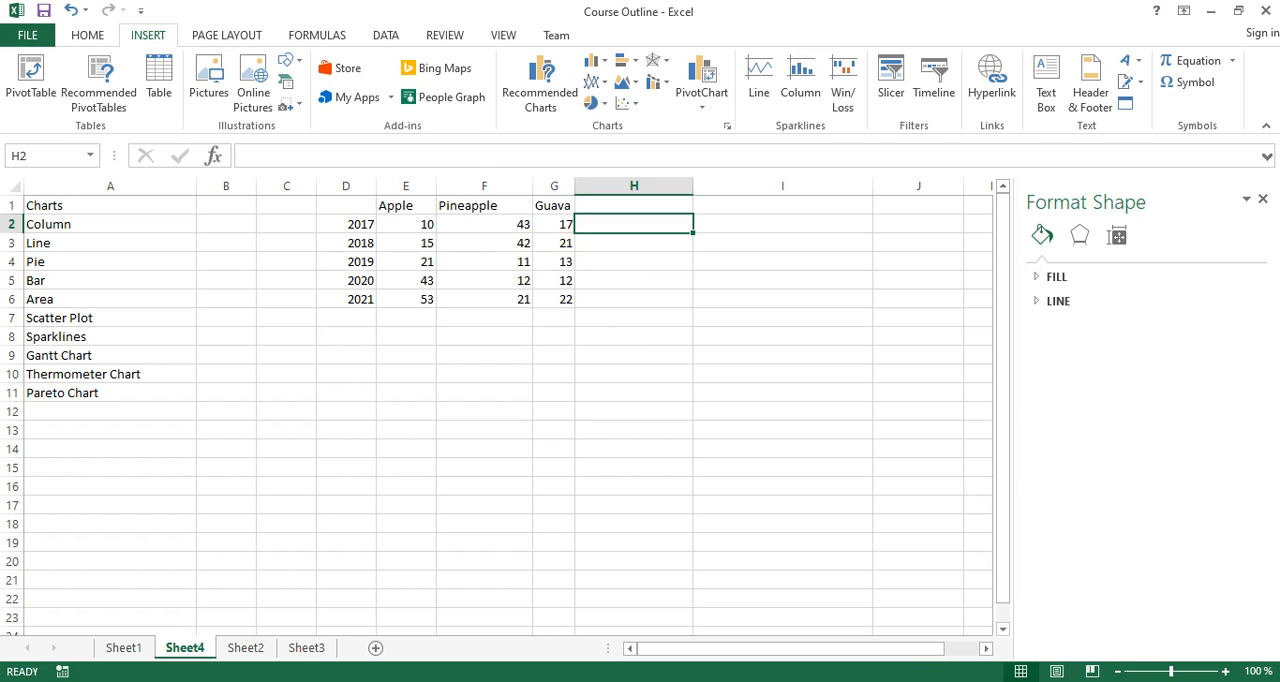
left_click_drag(408, 225, 556, 226)
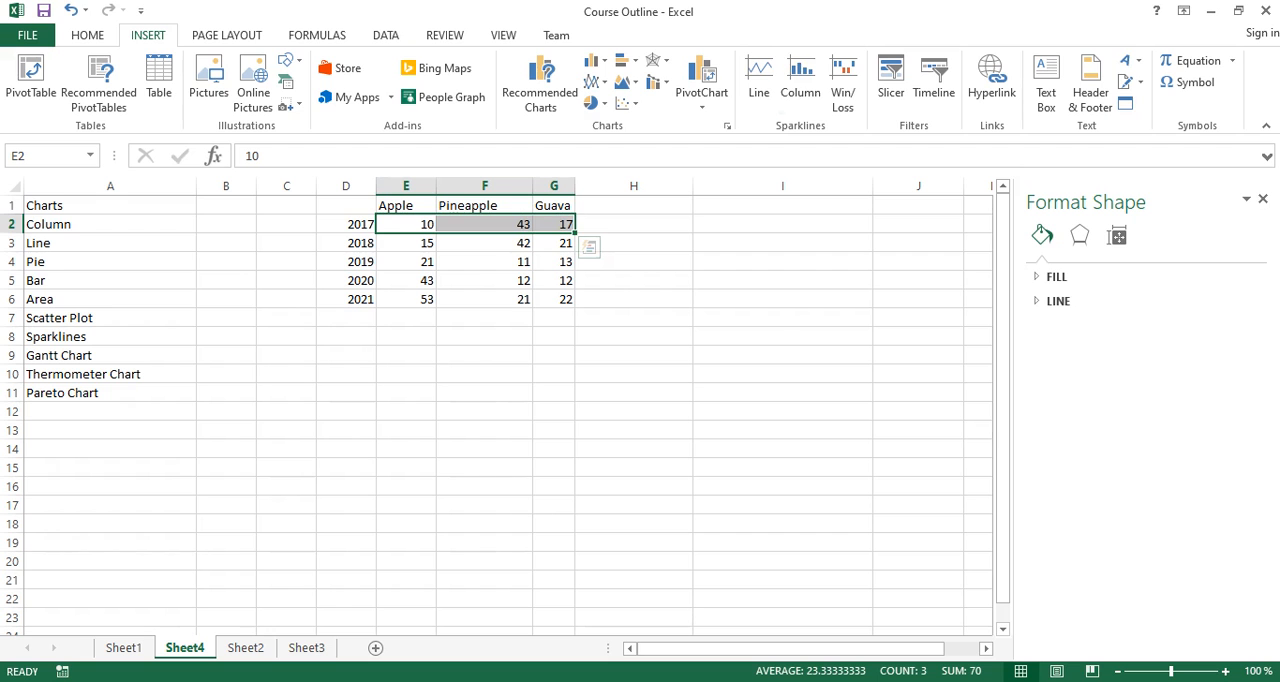
left_click(759, 85)
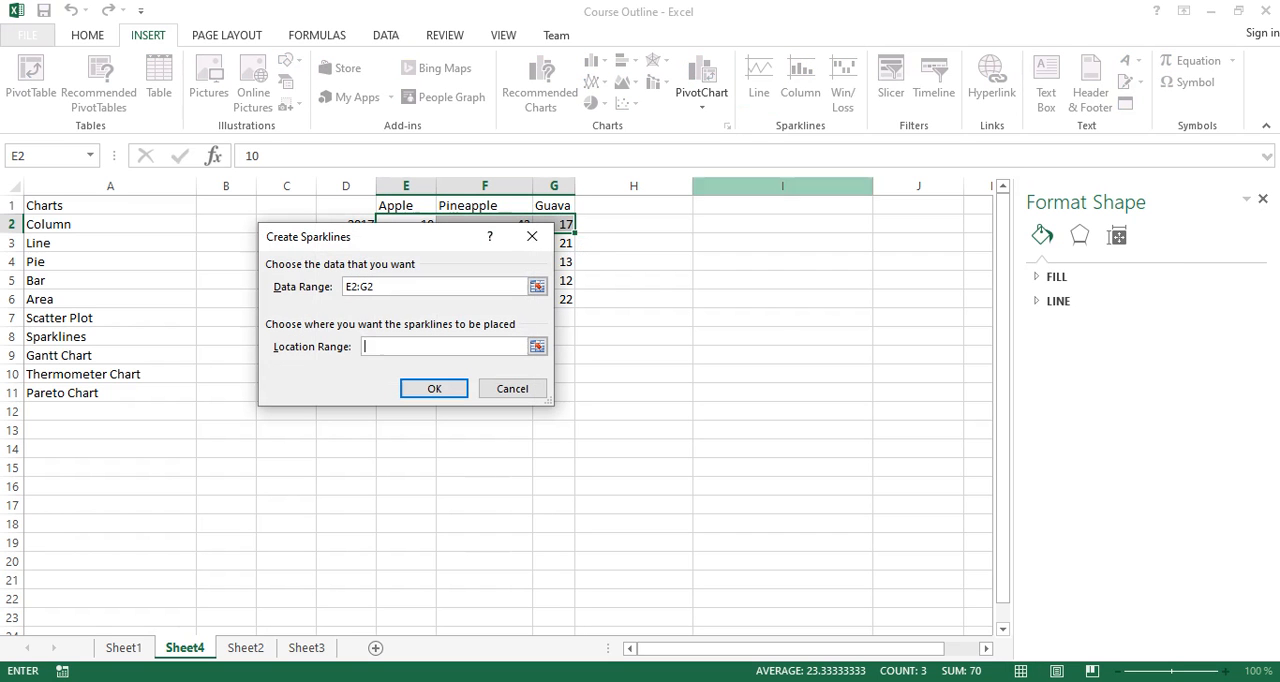
left_click_drag(410, 237, 377, 311)
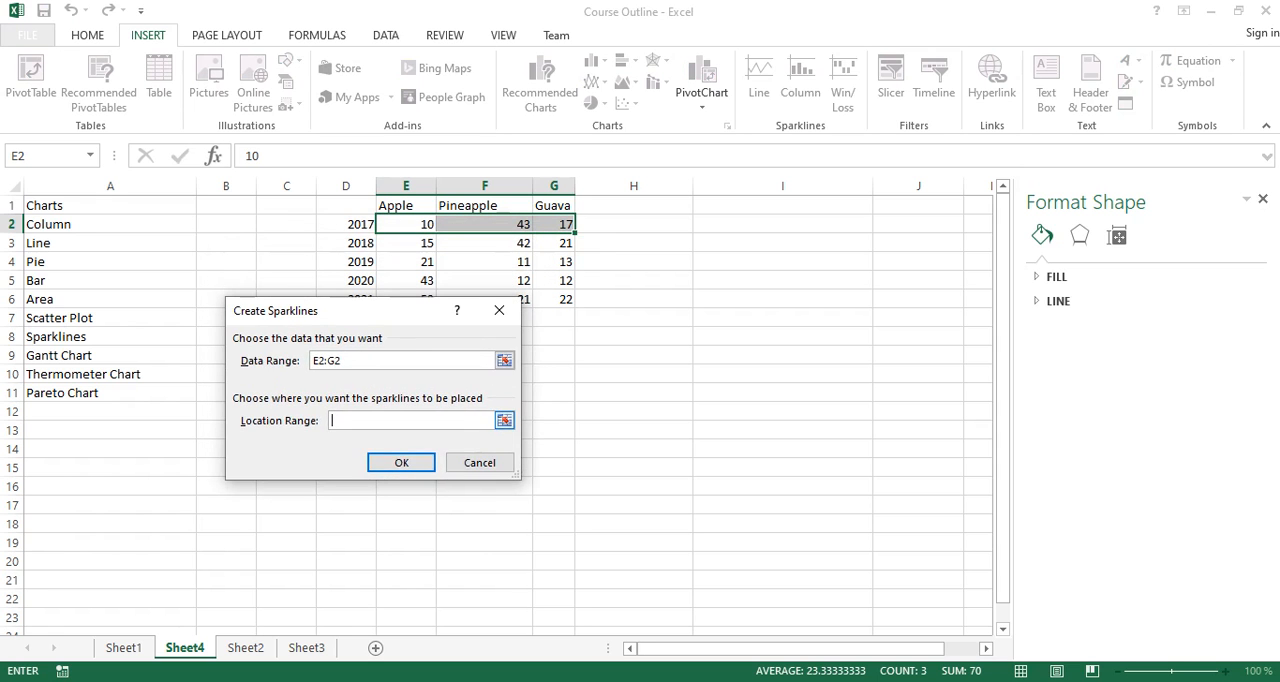
left_click(504, 420)
left_click(633, 224)
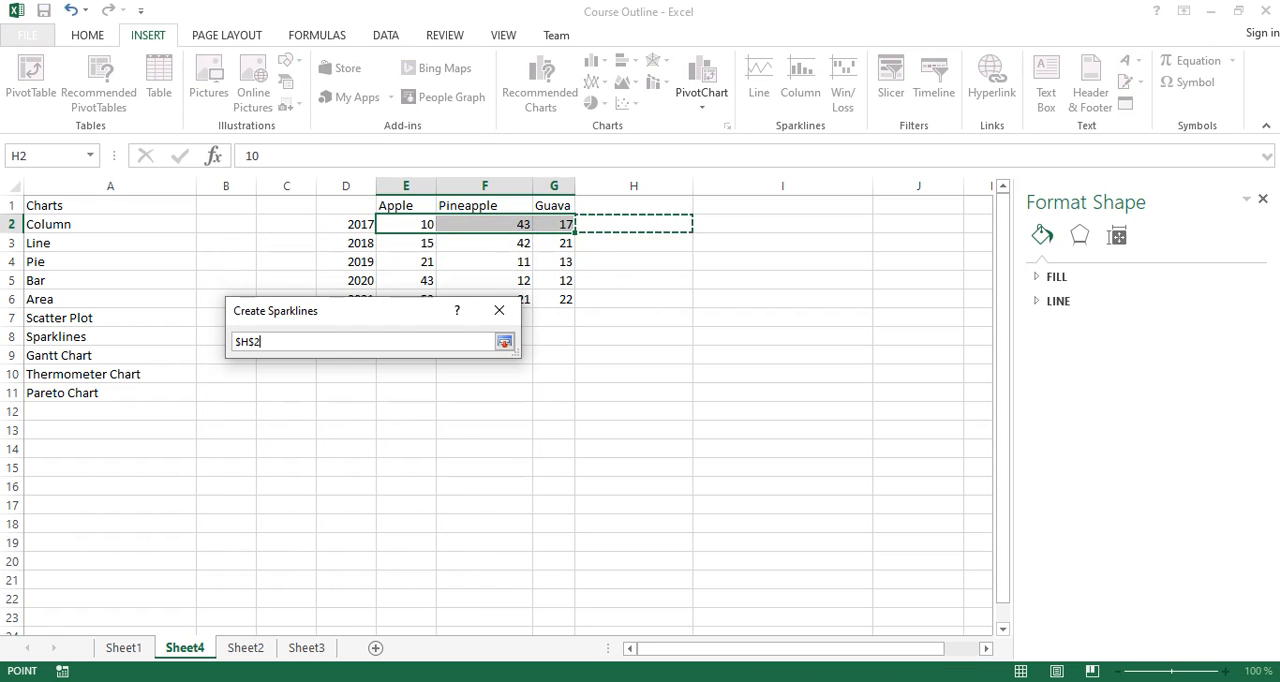
left_click(504, 342)
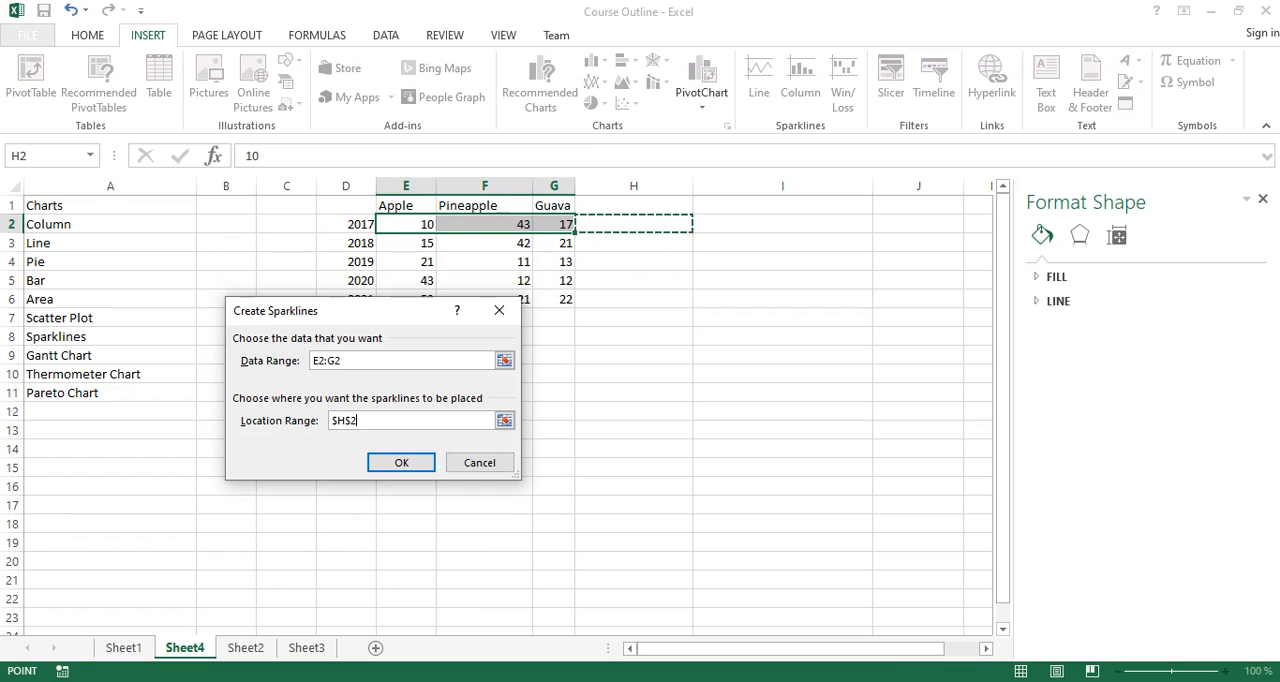
left_click(401, 462)
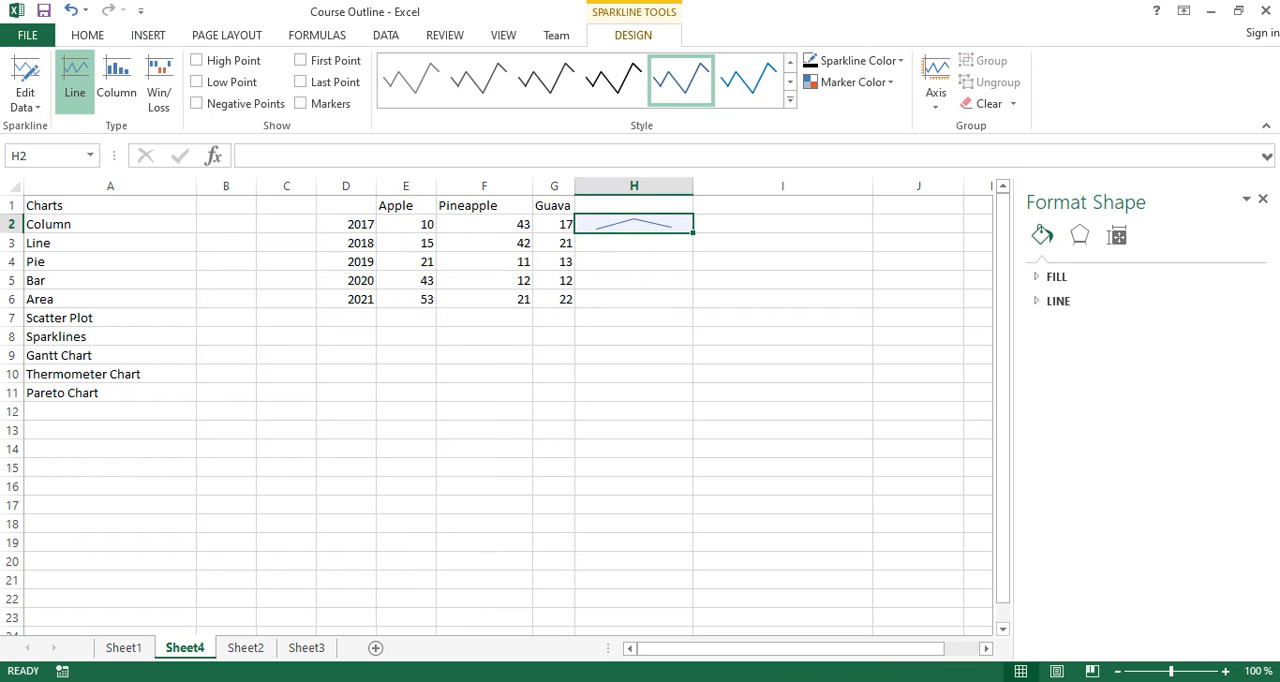
- Fill the line sparkline from H2 down to H6 for the remaining years
left_click_drag(693, 232, 693, 306)
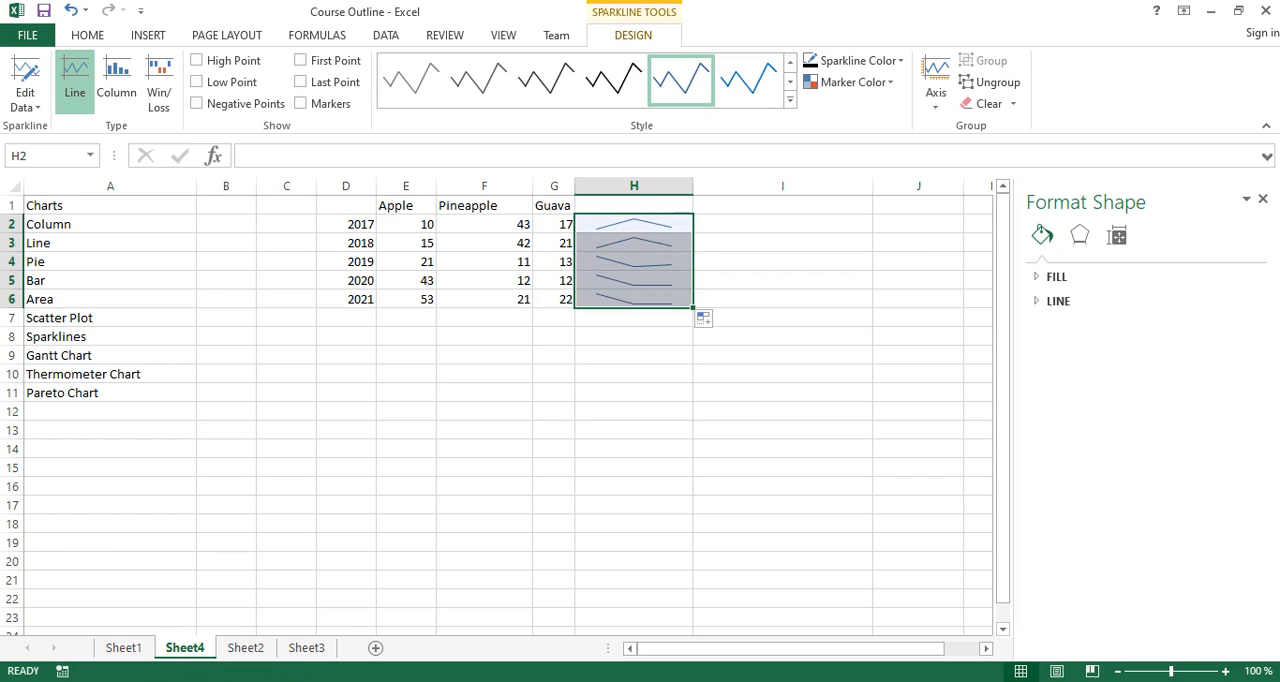
left_click_drag(406, 225, 556, 301)
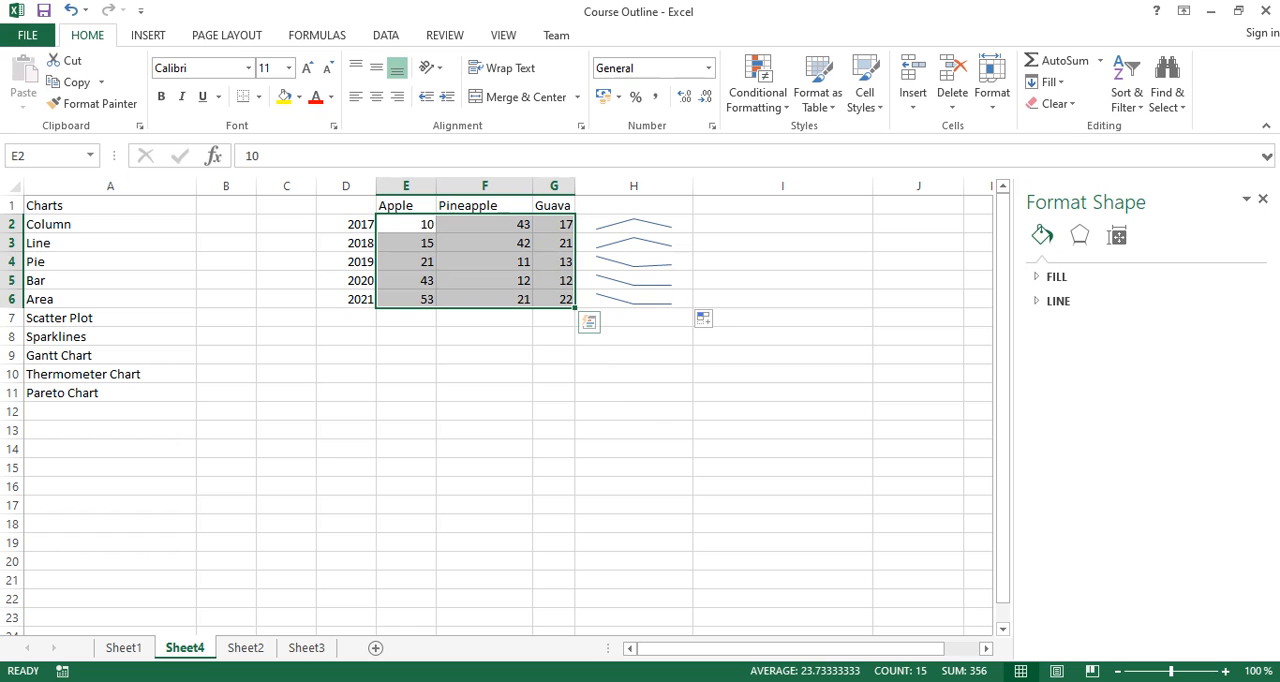
left_click_drag(485, 393, 485, 375)
- Clear the fruit table and its sparklines from D1 to I7
left_click_drag(346, 205, 872, 325)
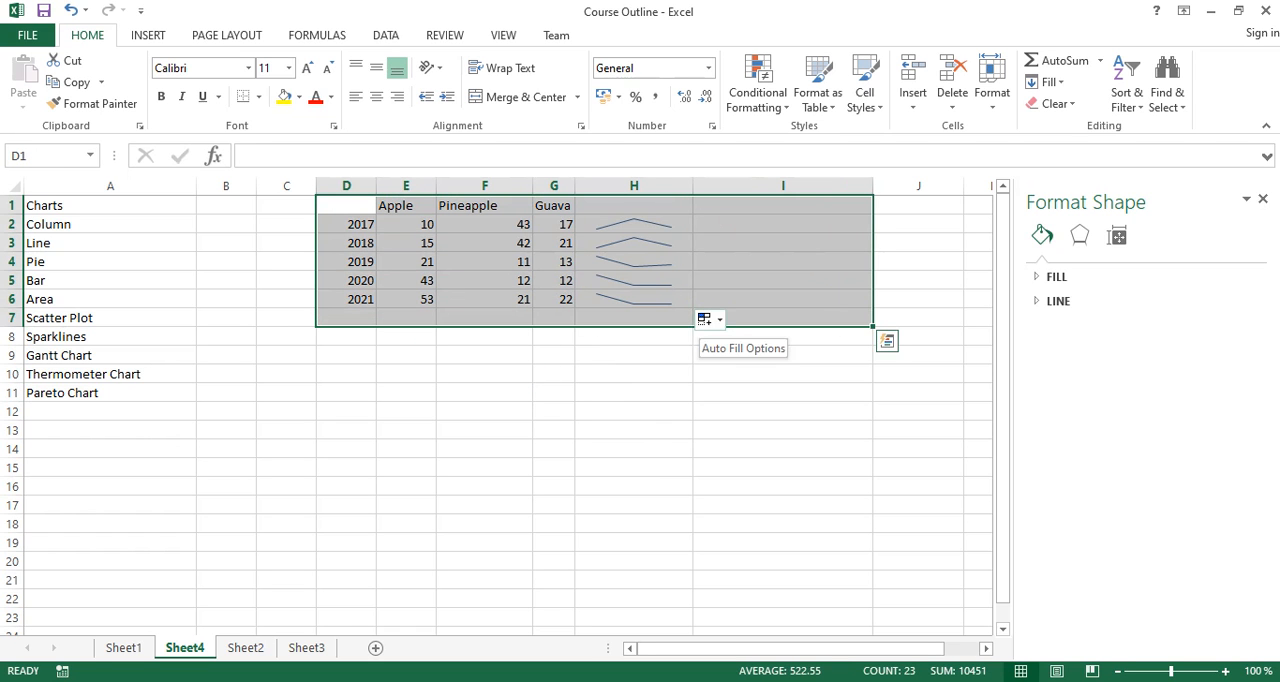
key("Delete")
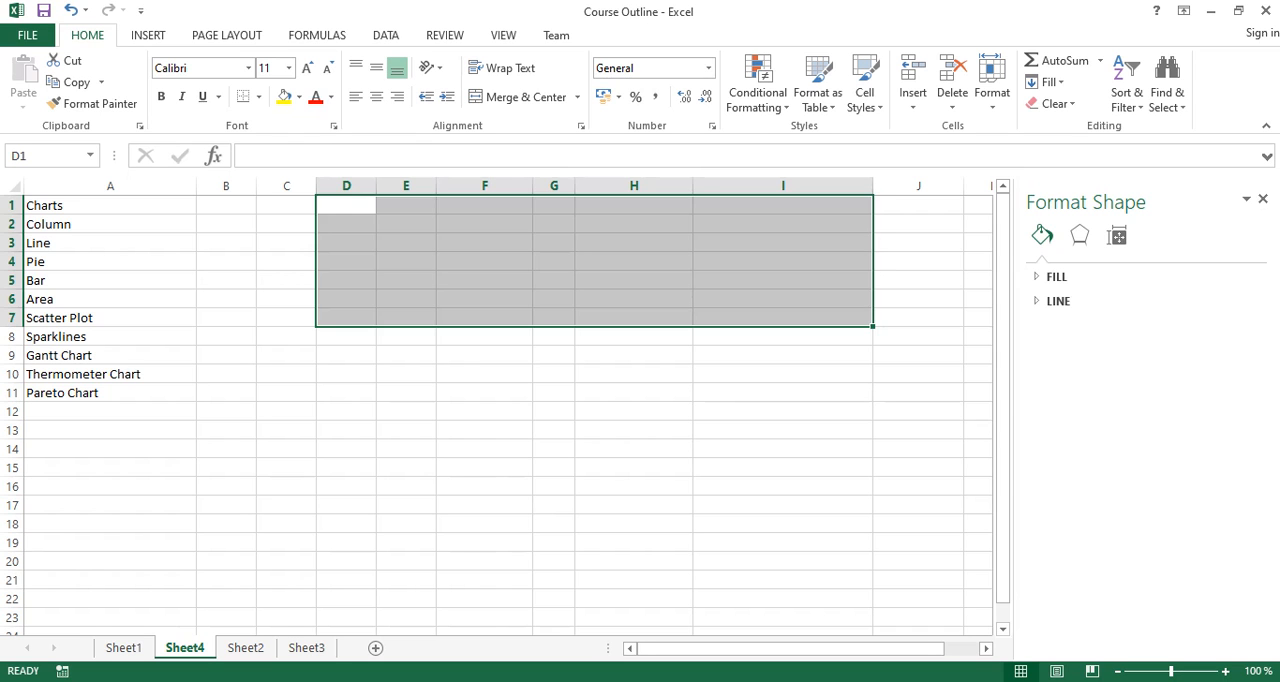
left_click(406, 280)
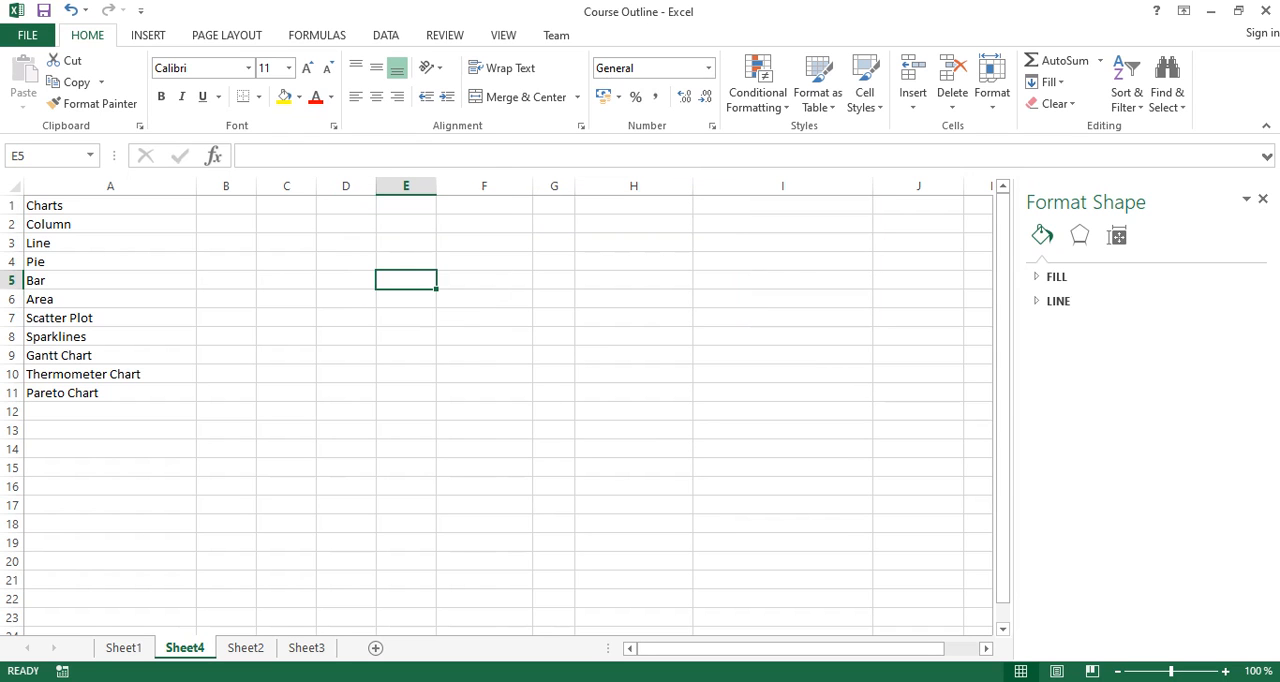
left_click(484, 205)
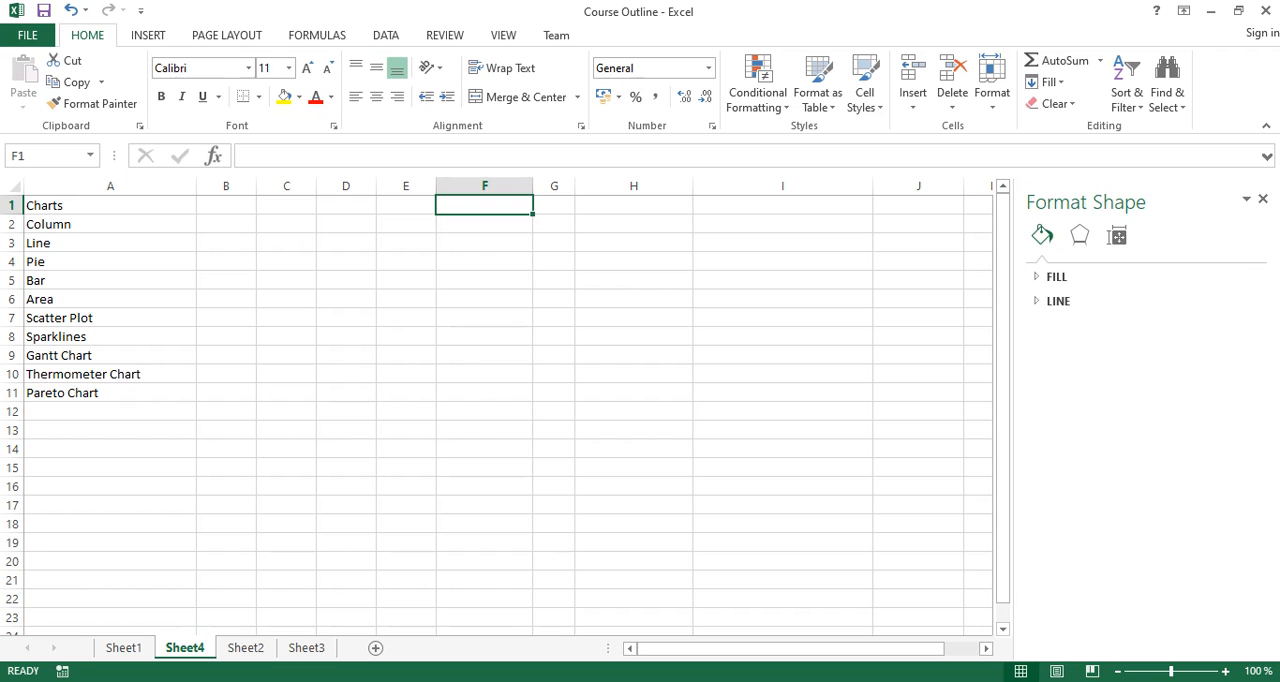
- Enter the heading Base in F1 and the values 25, 50 and 25 in F2 to F4
type("Base")
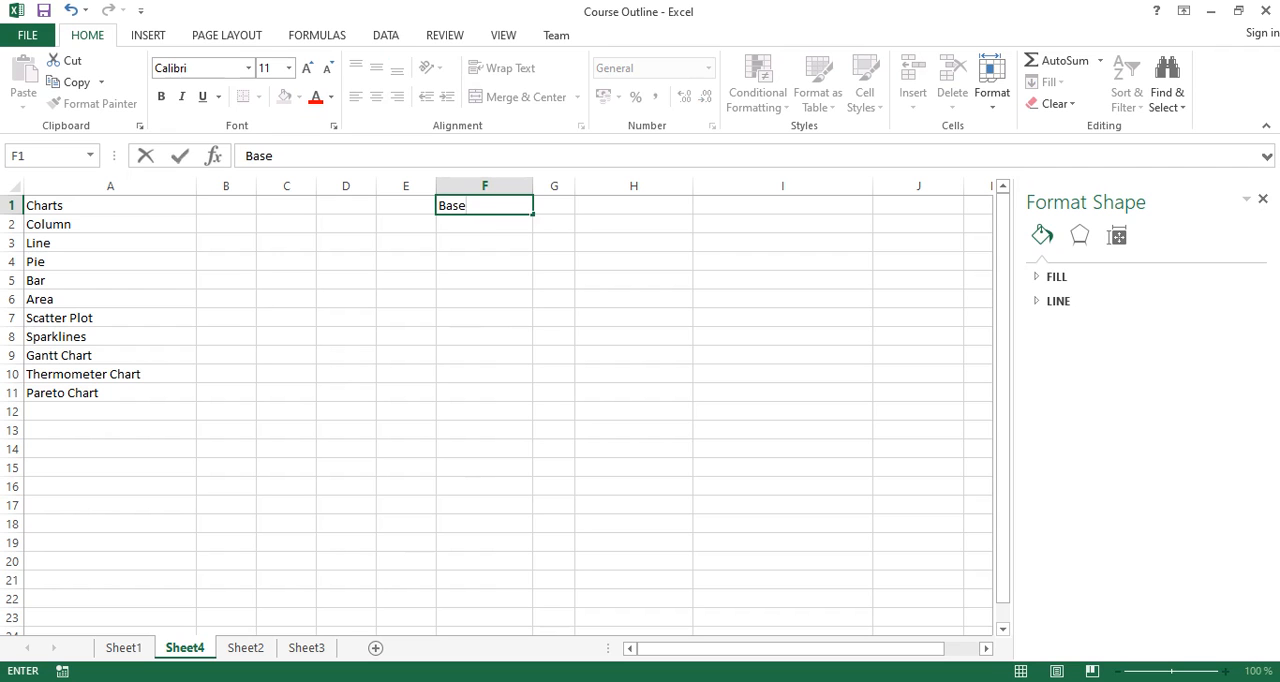
key("Return")
type("25")
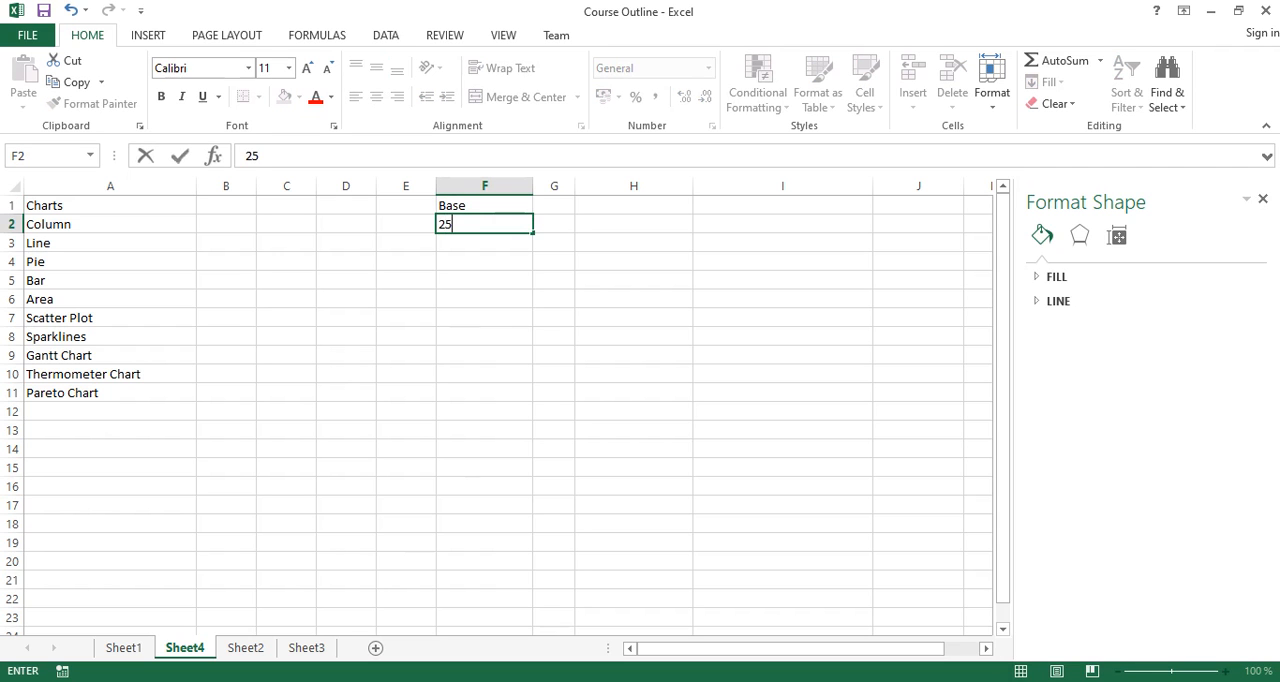
key("Return")
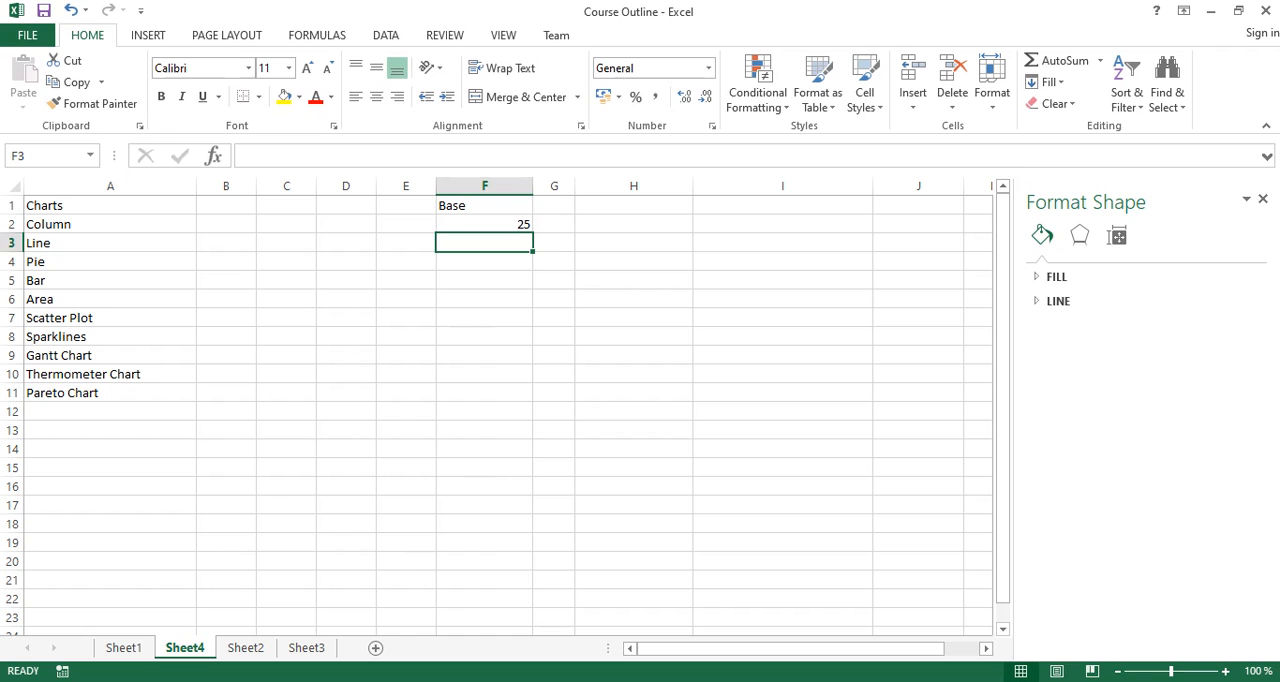
type("50")
key("Return")
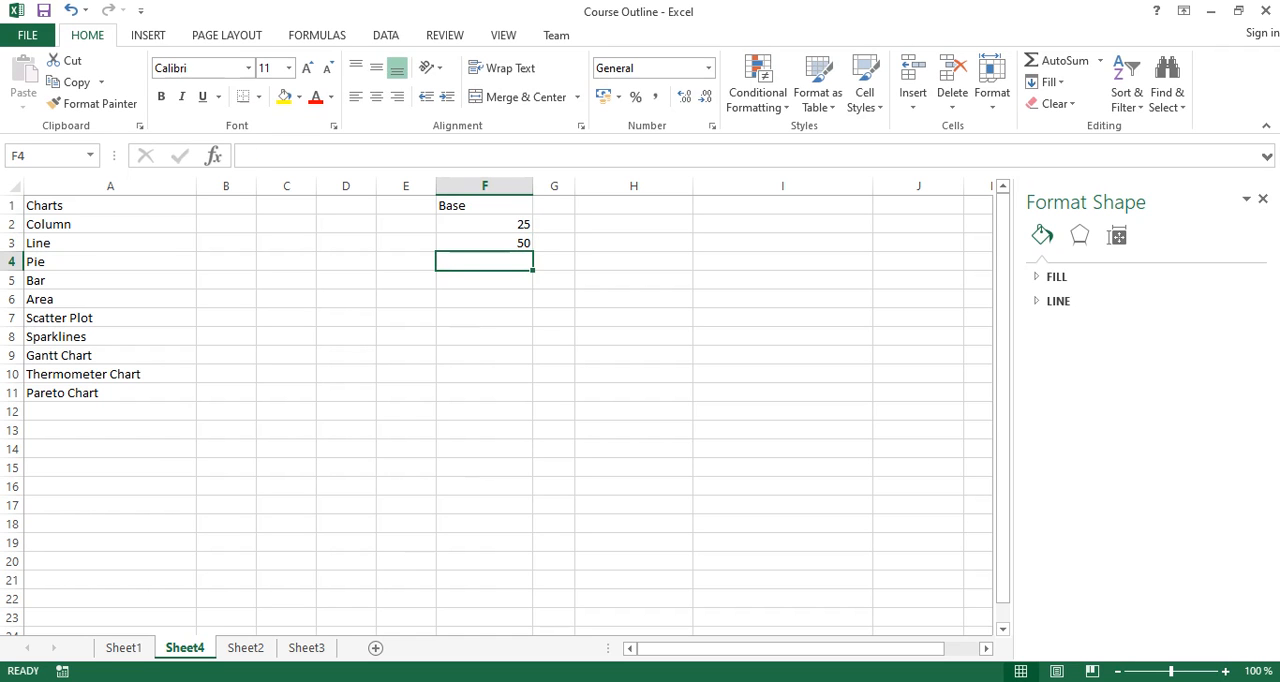
type("25")
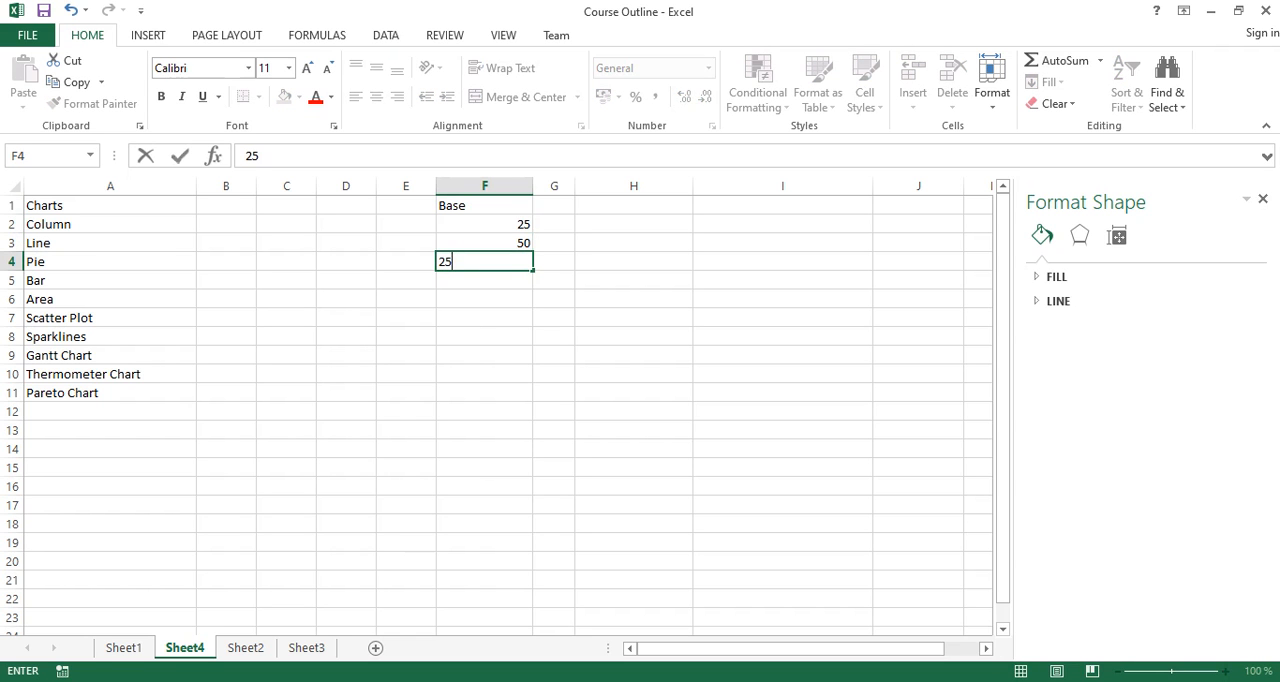
key("Return")
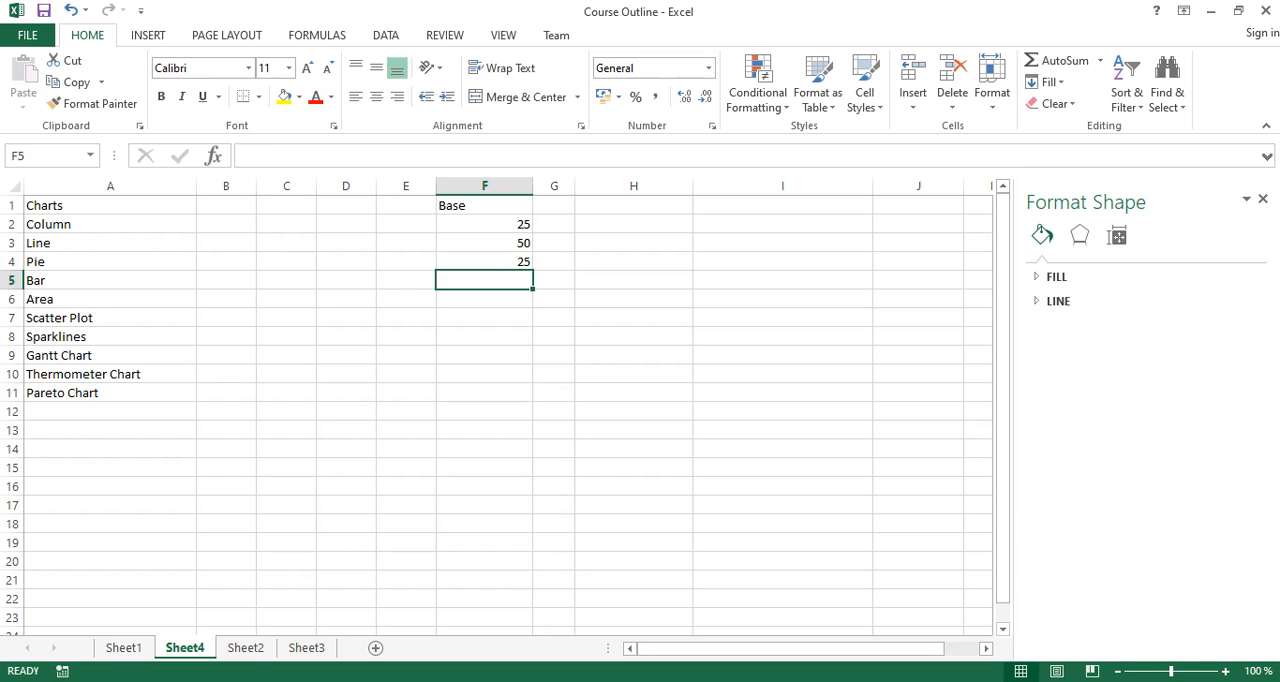
- Total the Base values in F5 with a SUM formula over F2 to F4
type("=100")
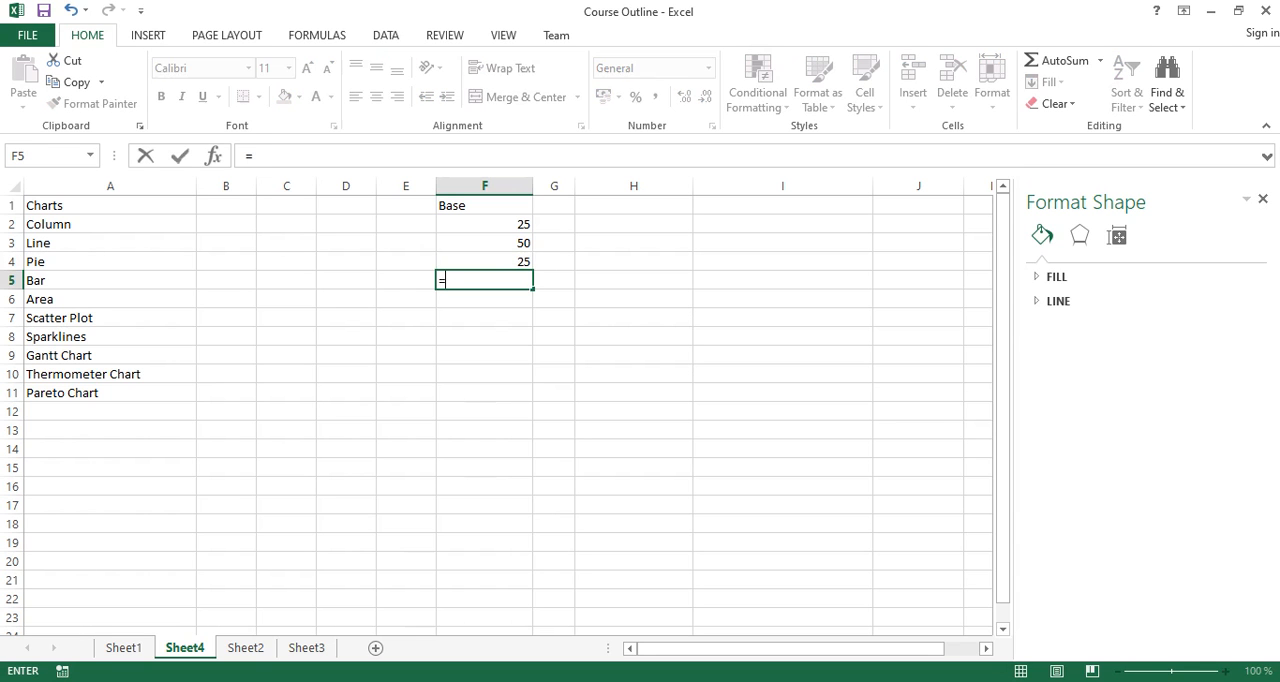
key("BackSpace")
key("BackSpace")
key("BackSpace")
type("sum")
key("Tab")
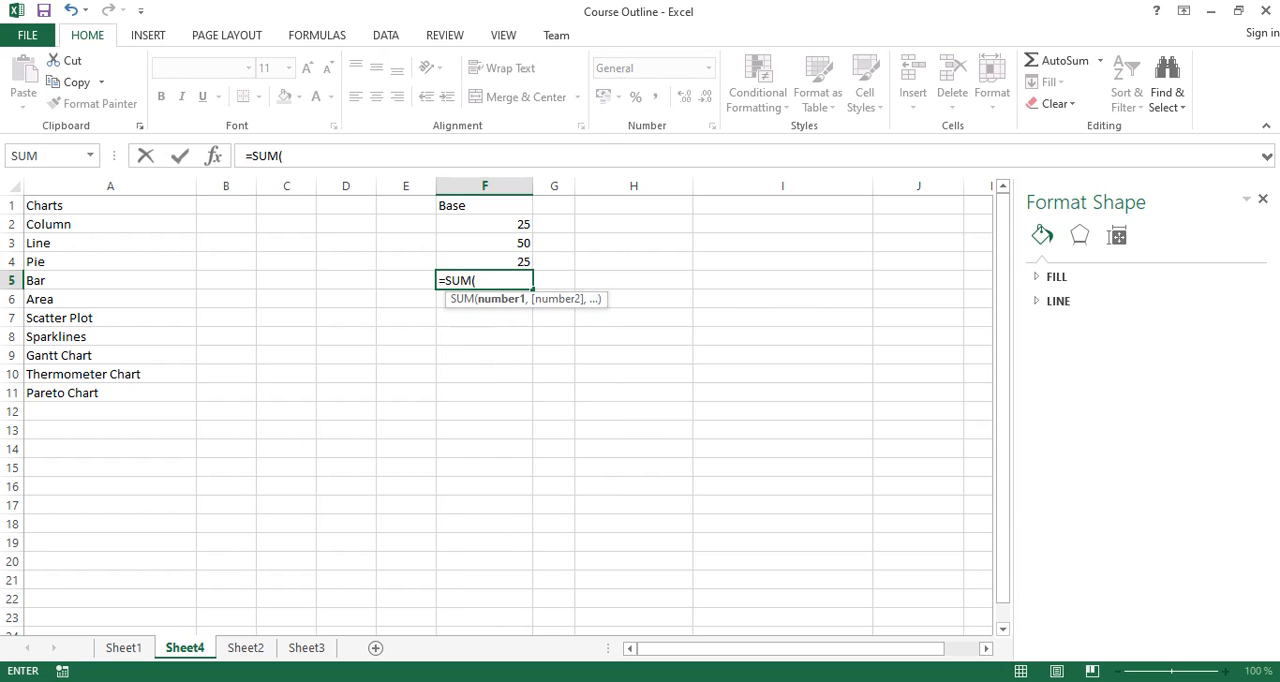
left_click_drag(485, 224, 485, 262)
key("Return")
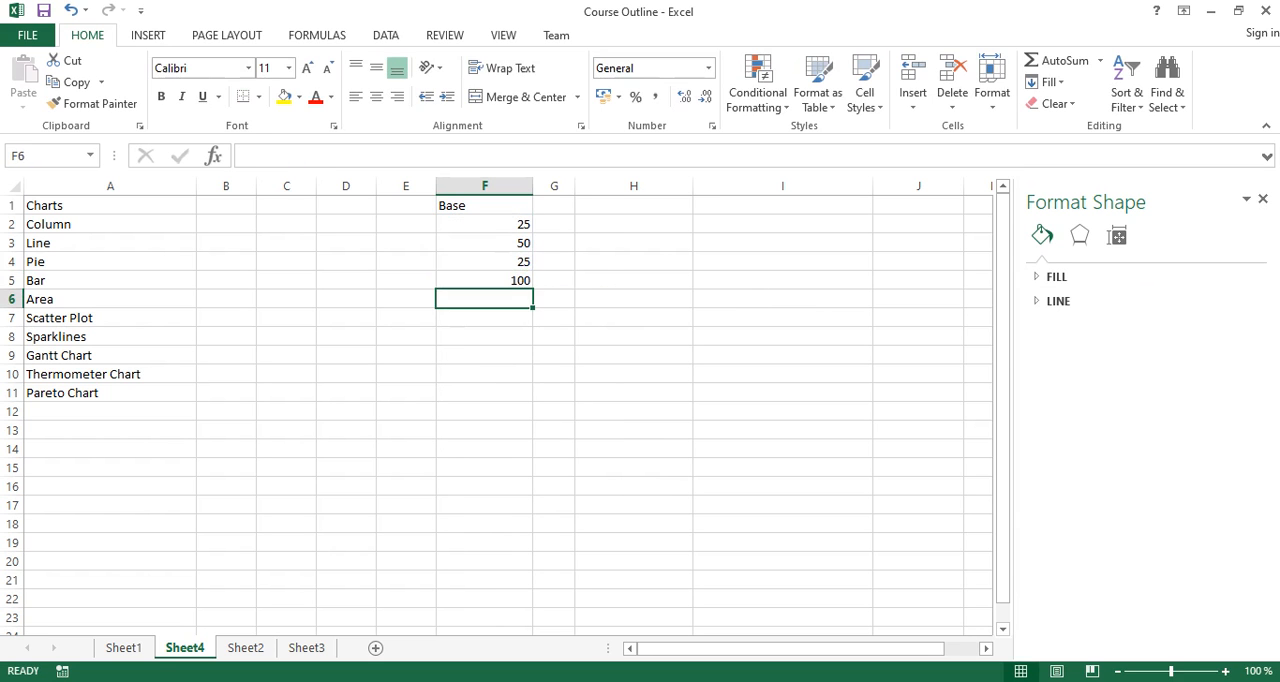
- Widen column G and enter the heading Performance in G1
left_click_drag(574, 186, 640, 186)
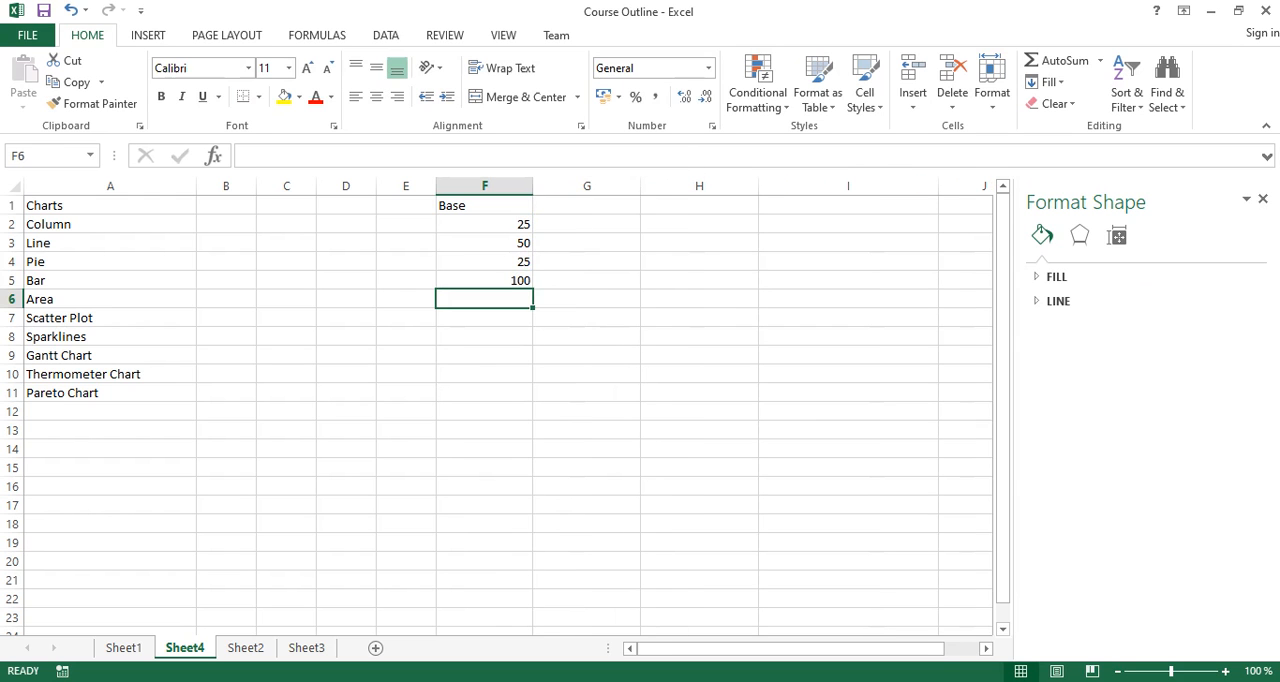
left_click(588, 205)
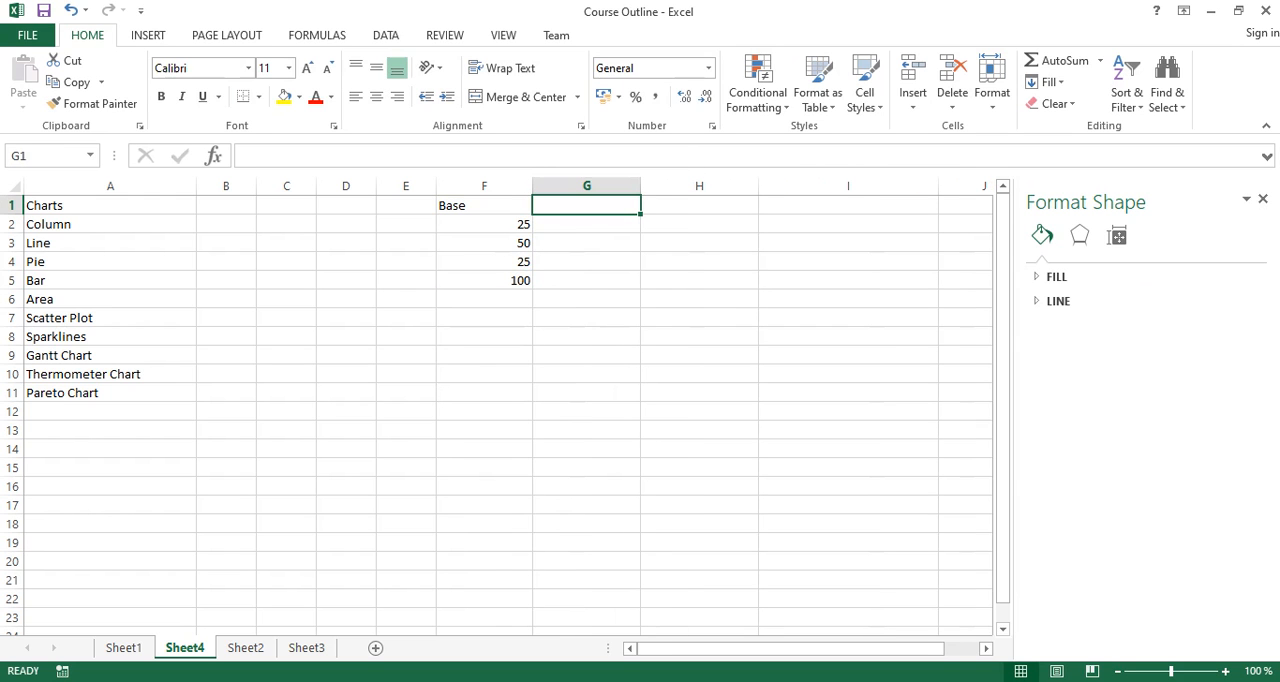
type("Per")
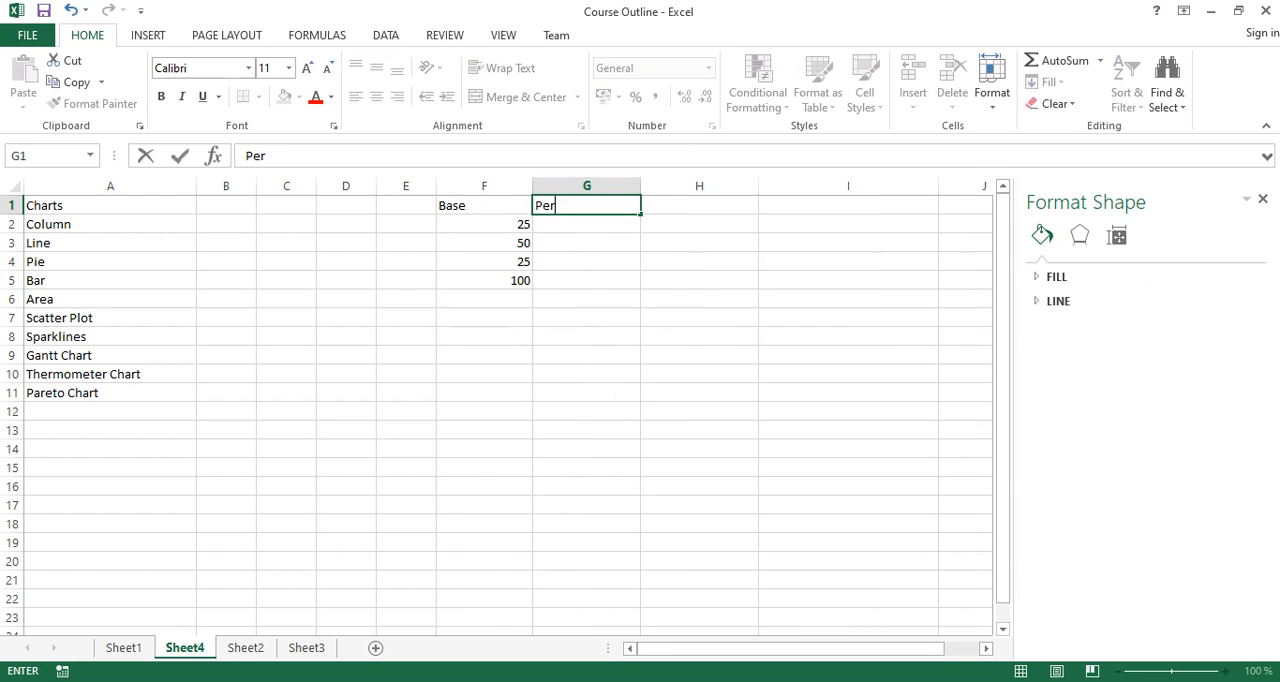
type("formance")
key("Return")
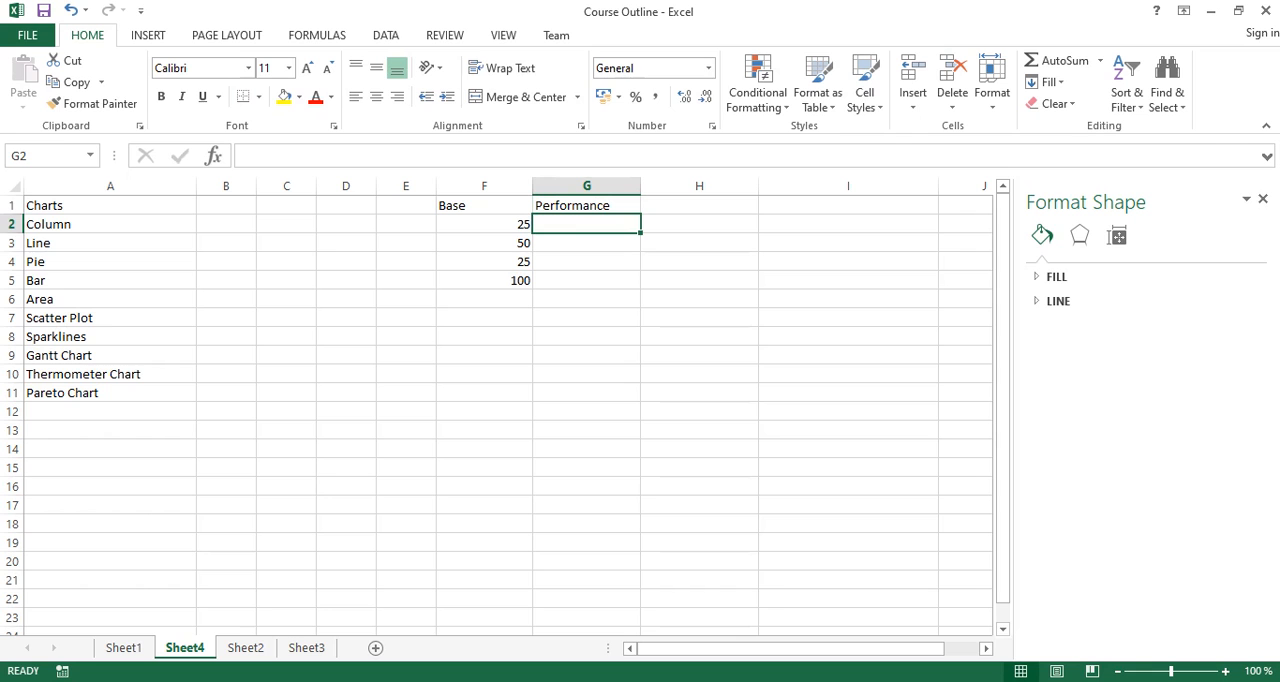
- Enter 200 in G4 under the Performance heading
key("Down")
key("Down")
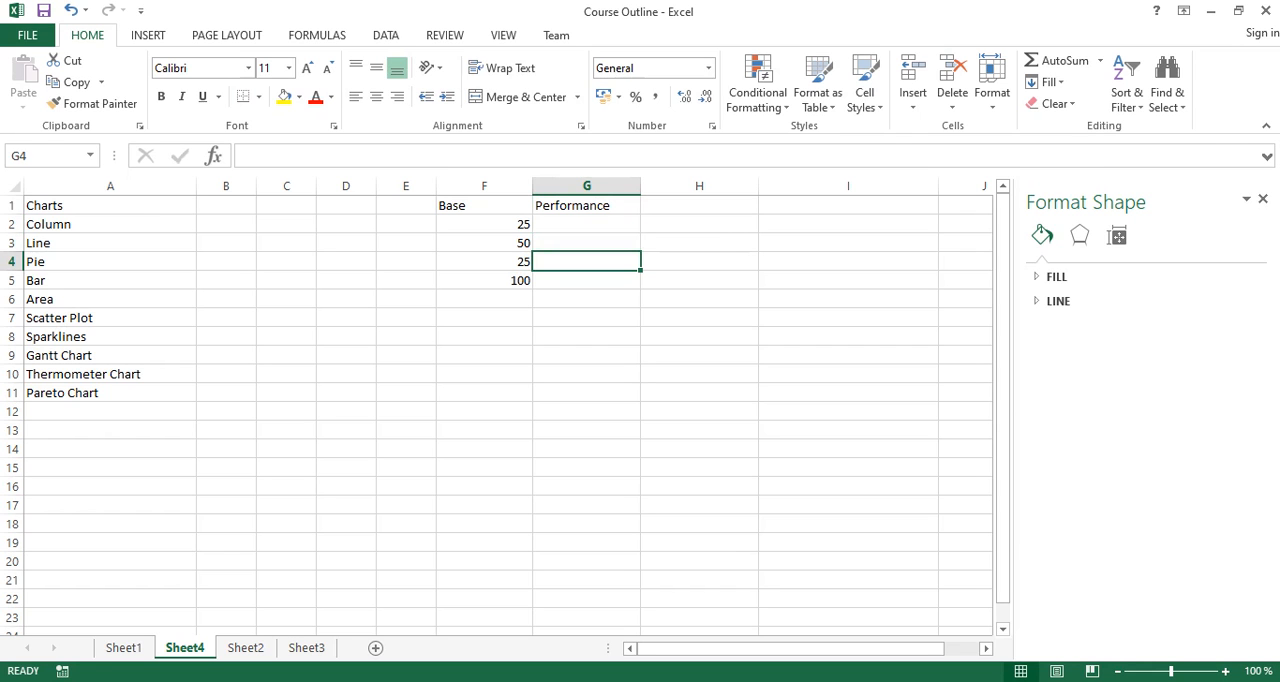
type("200")
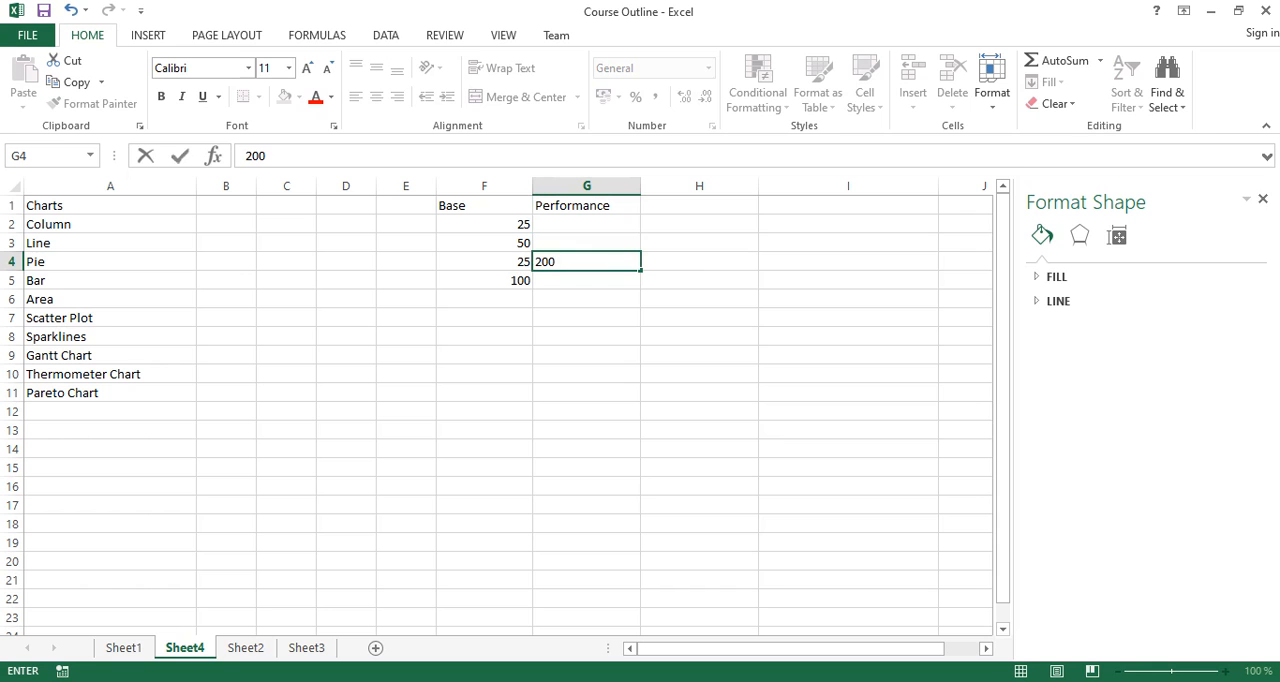
key("Up")
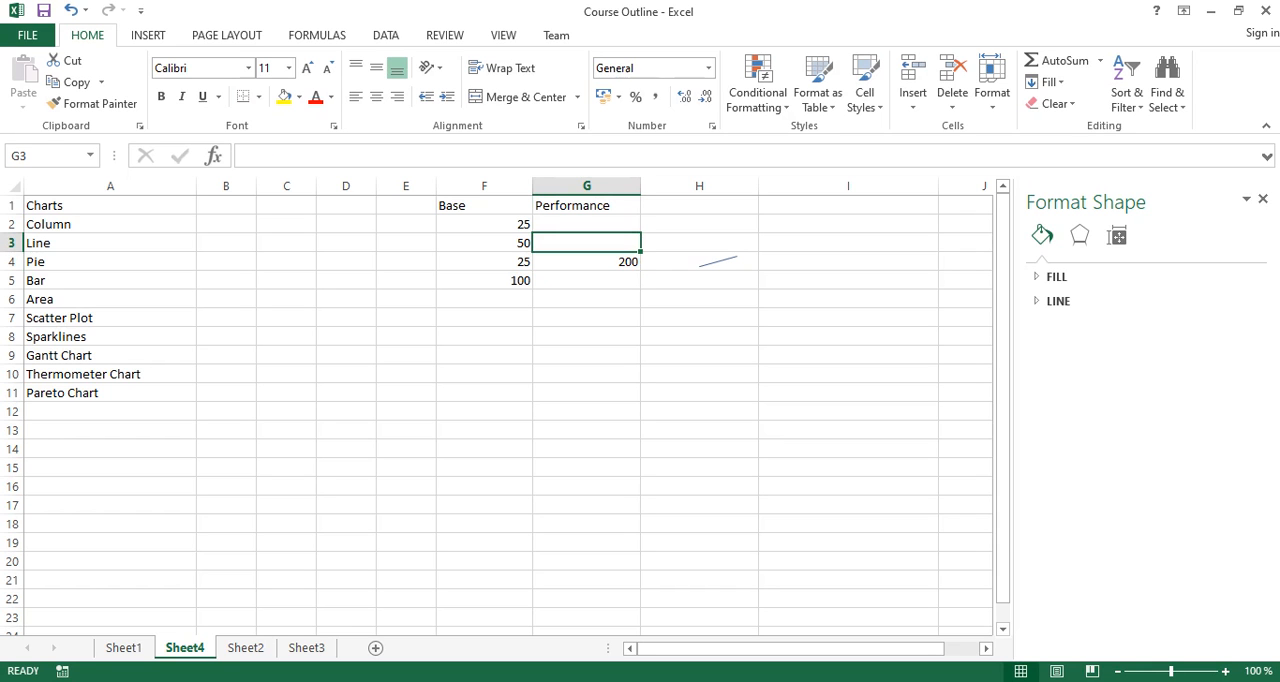
- Delete column H to remove the leftover sparkline
right_click(736, 186)
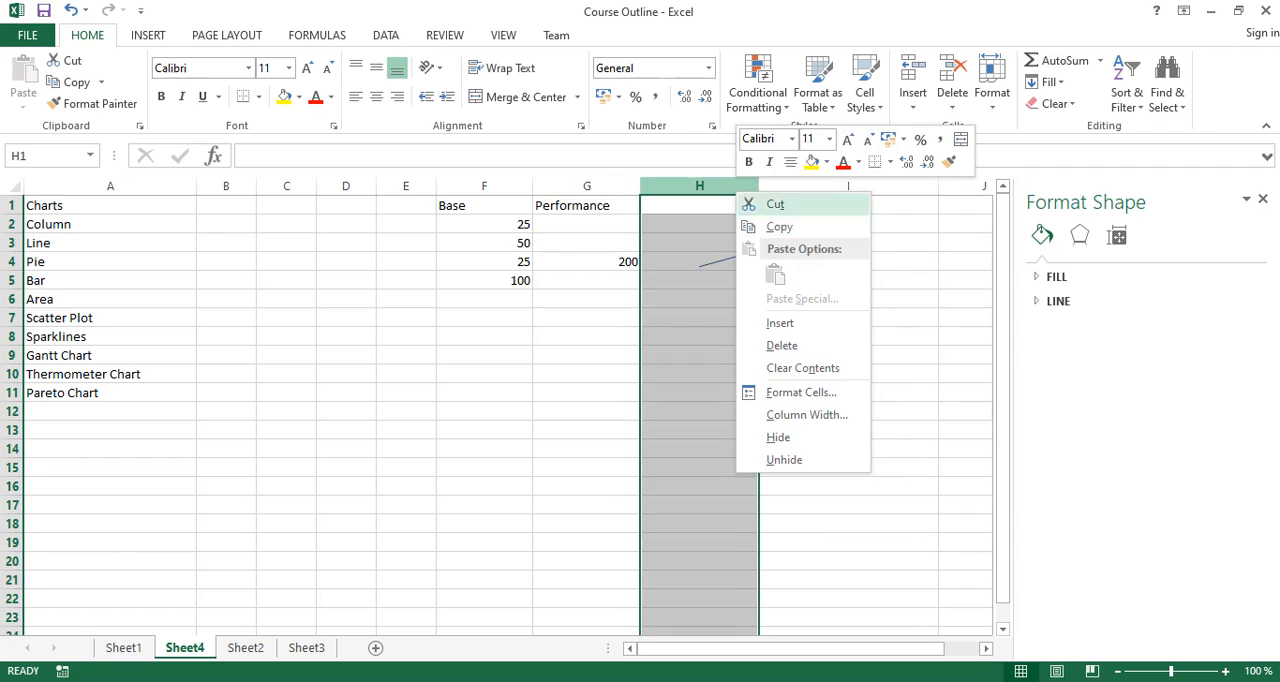
left_click(782, 345)
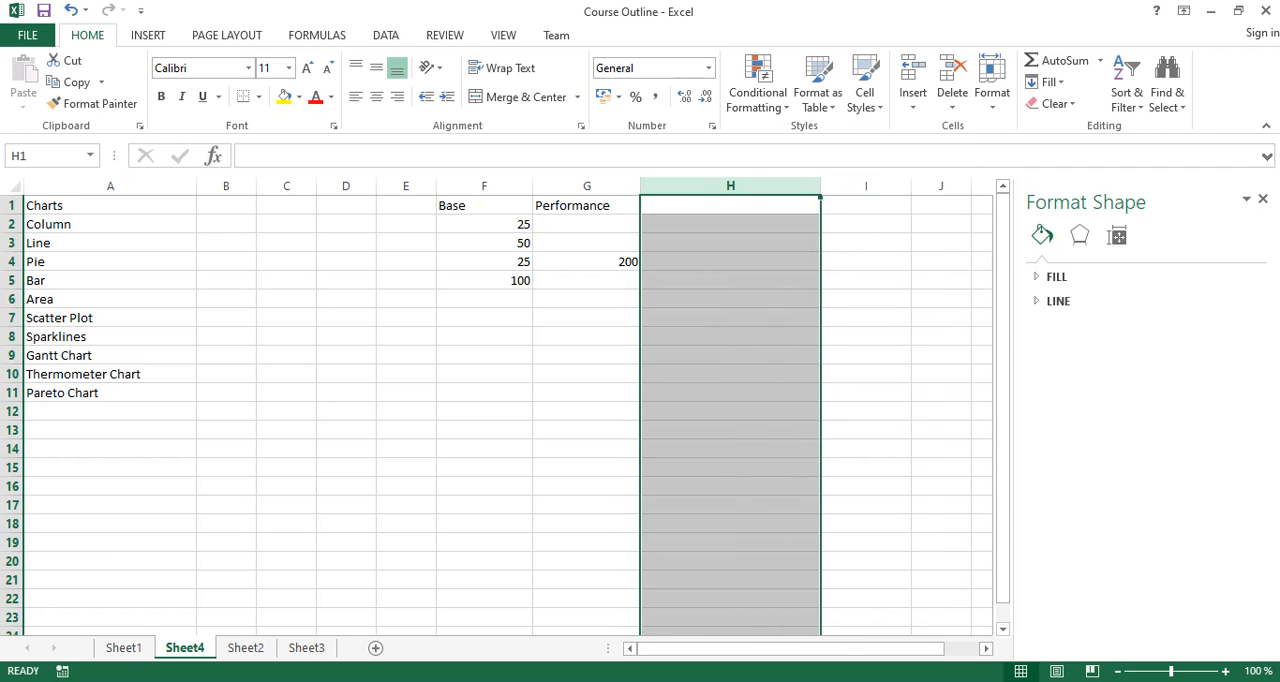
- Clear the value from G4 in the Performance column
left_click_drag(588, 262, 588, 279)
left_click(588, 263)
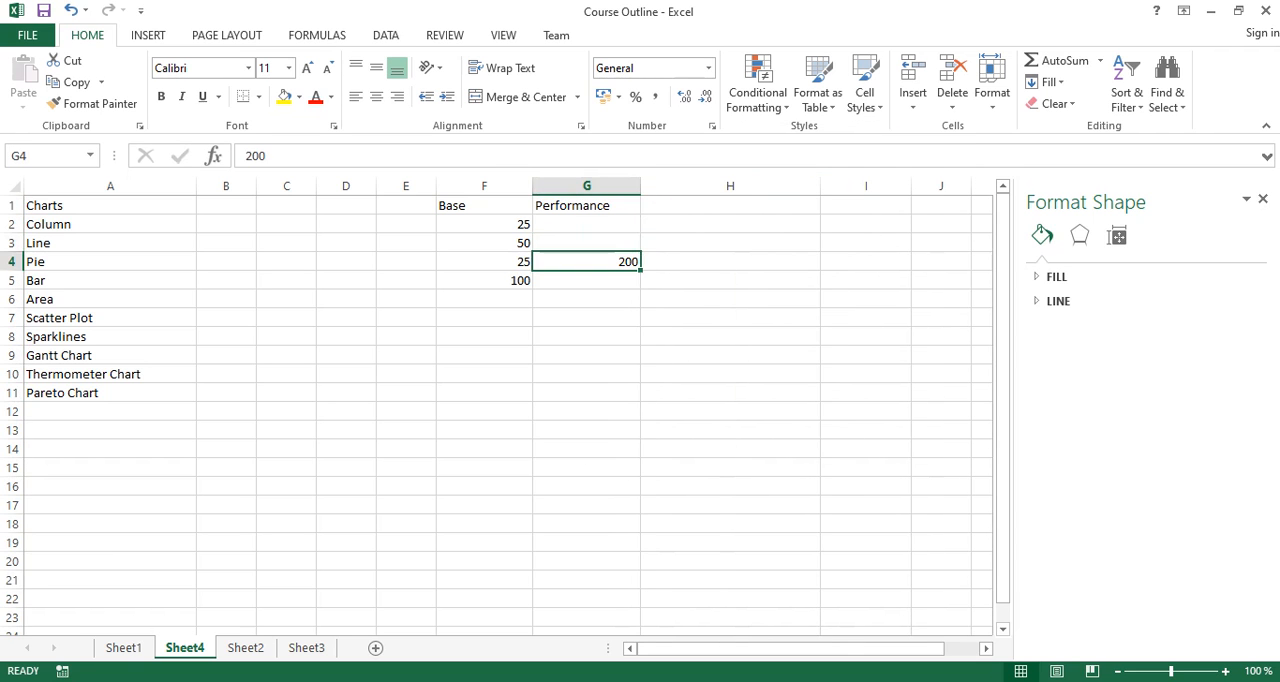
left_click(588, 244)
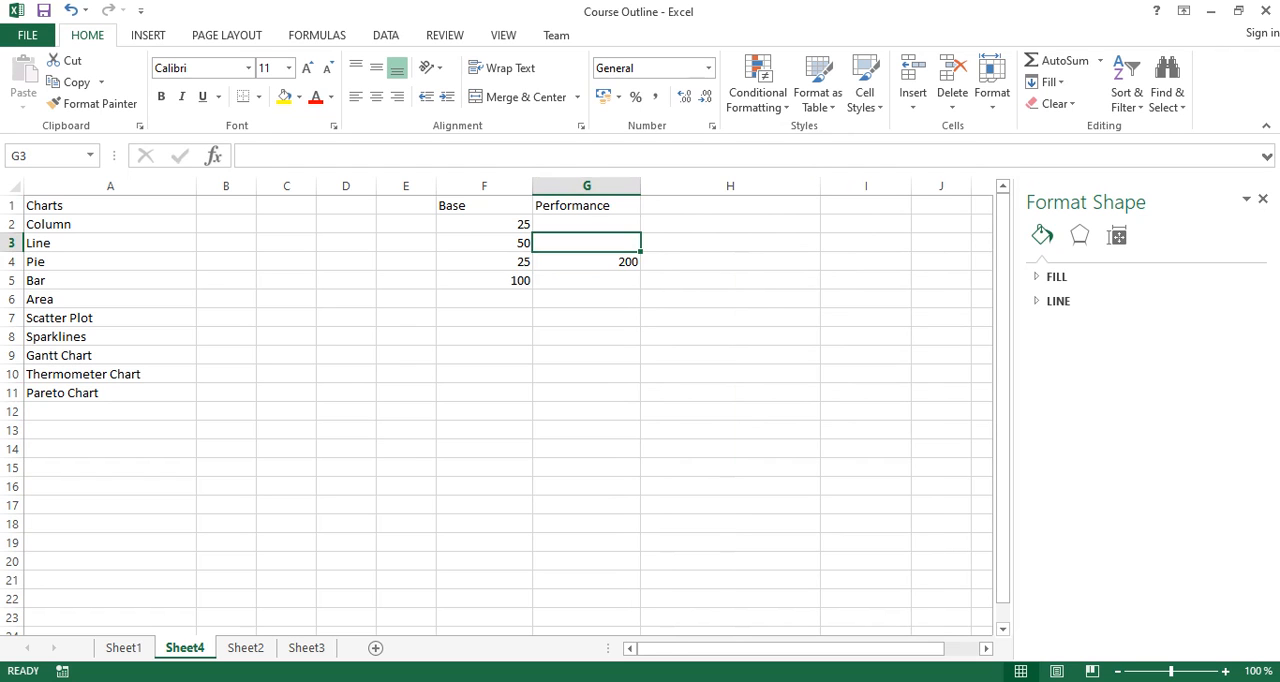
left_click(587, 262)
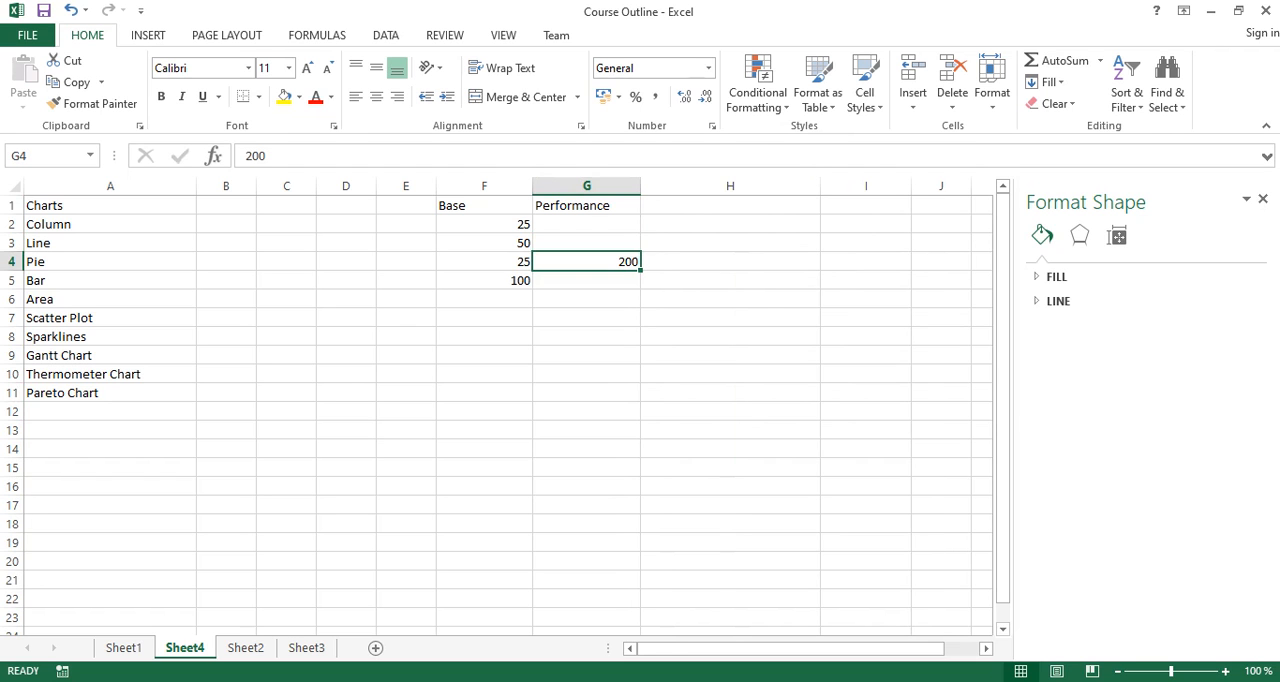
key("Delete")
- Enter the Performance values 75 in G2 and 1 in G3
left_click(586, 224)
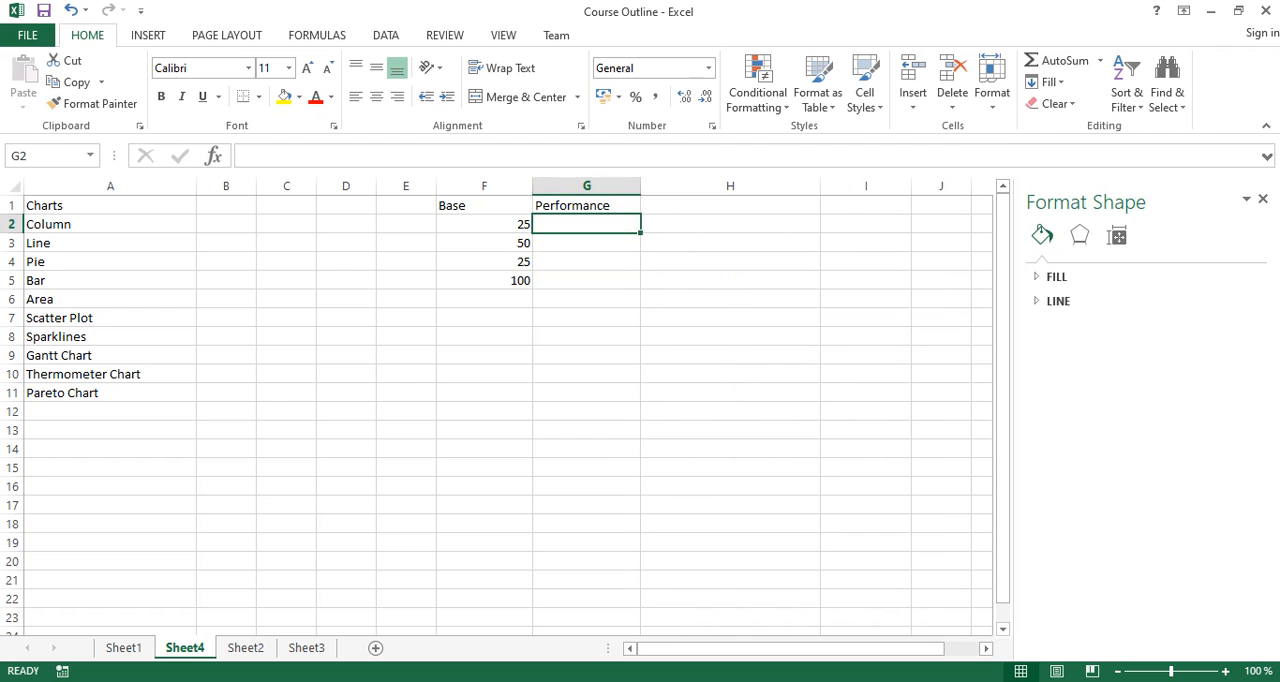
type("75")
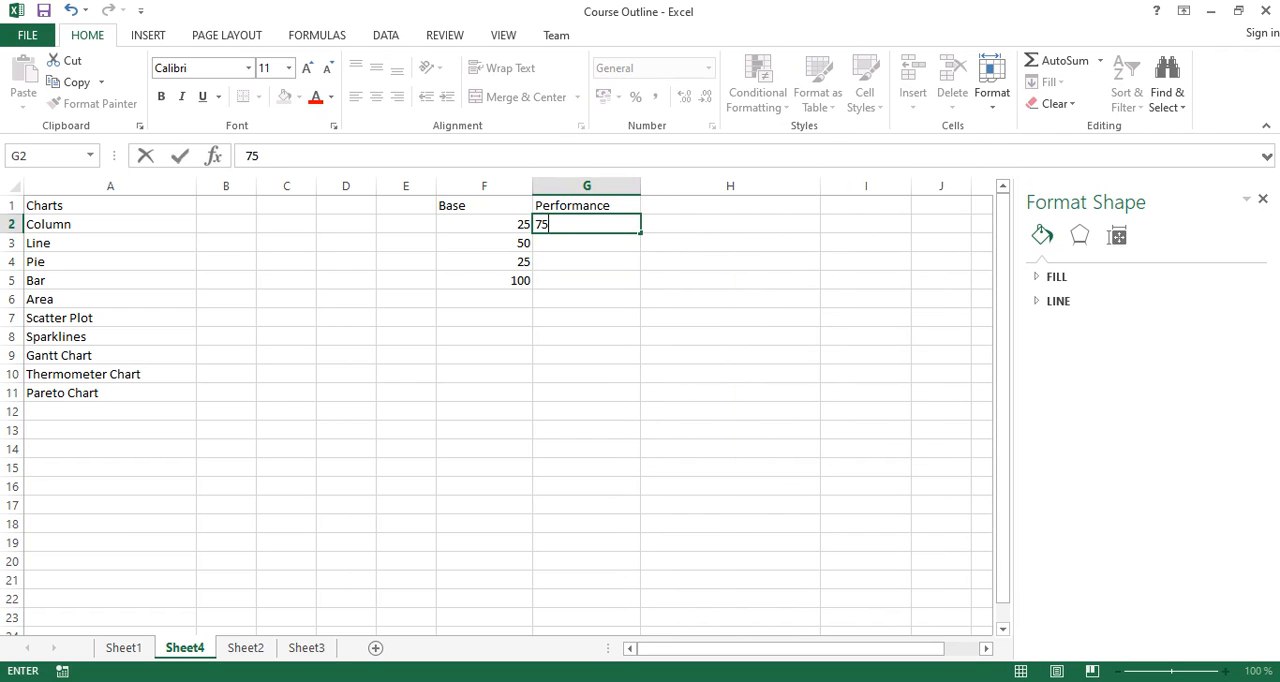
key("Return")
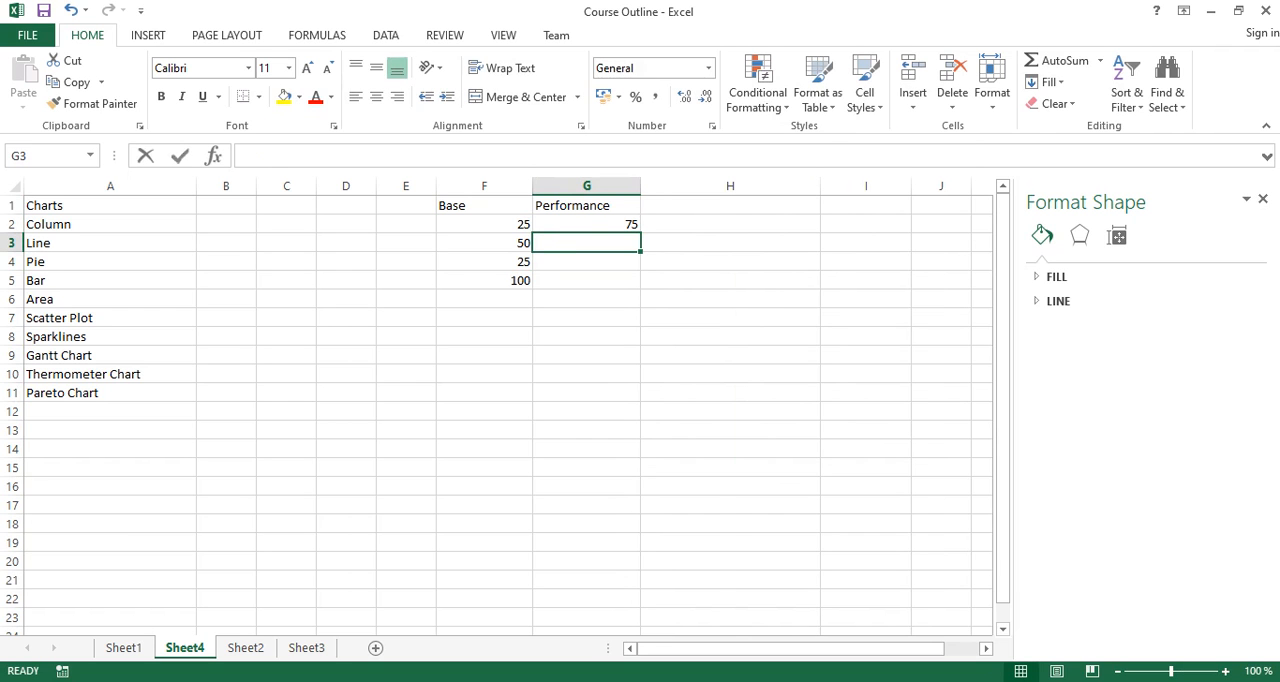
type("1")
key("Return")
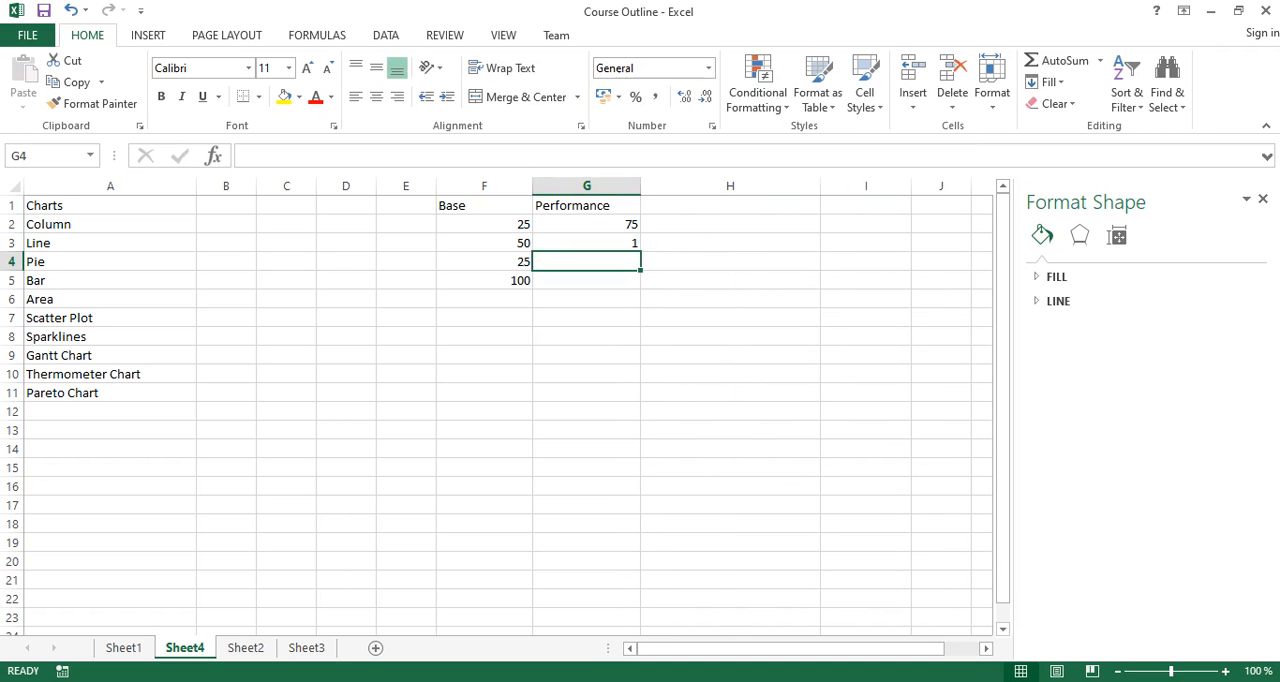
- Calculate the remaining Performance value in G4 with the formula =200-G2-G3
type("=200-")
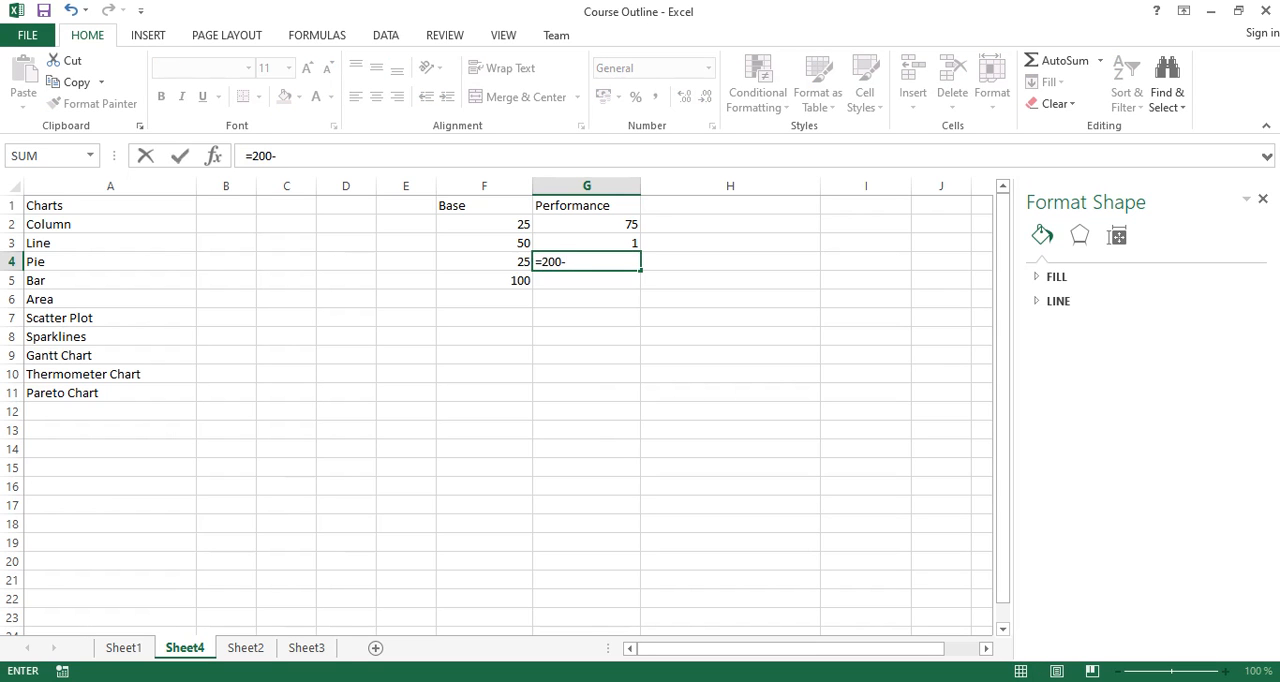
left_click(586, 224)
type("-")
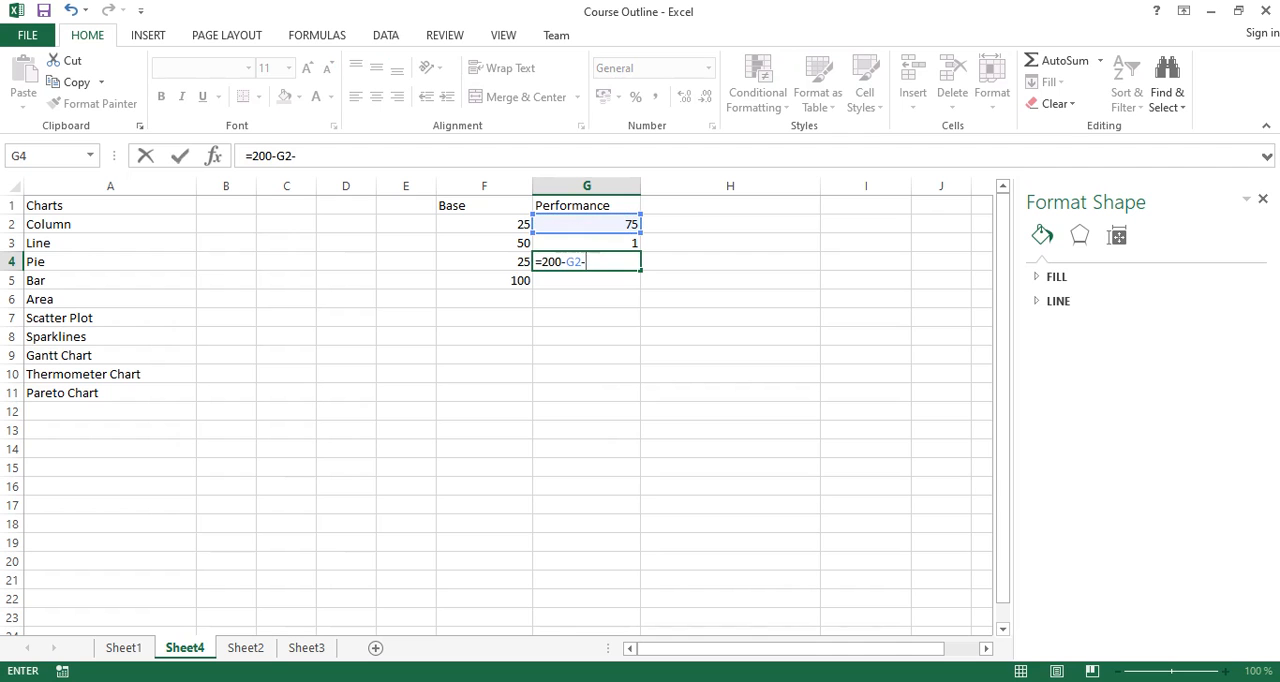
key("Up")
key("Return")
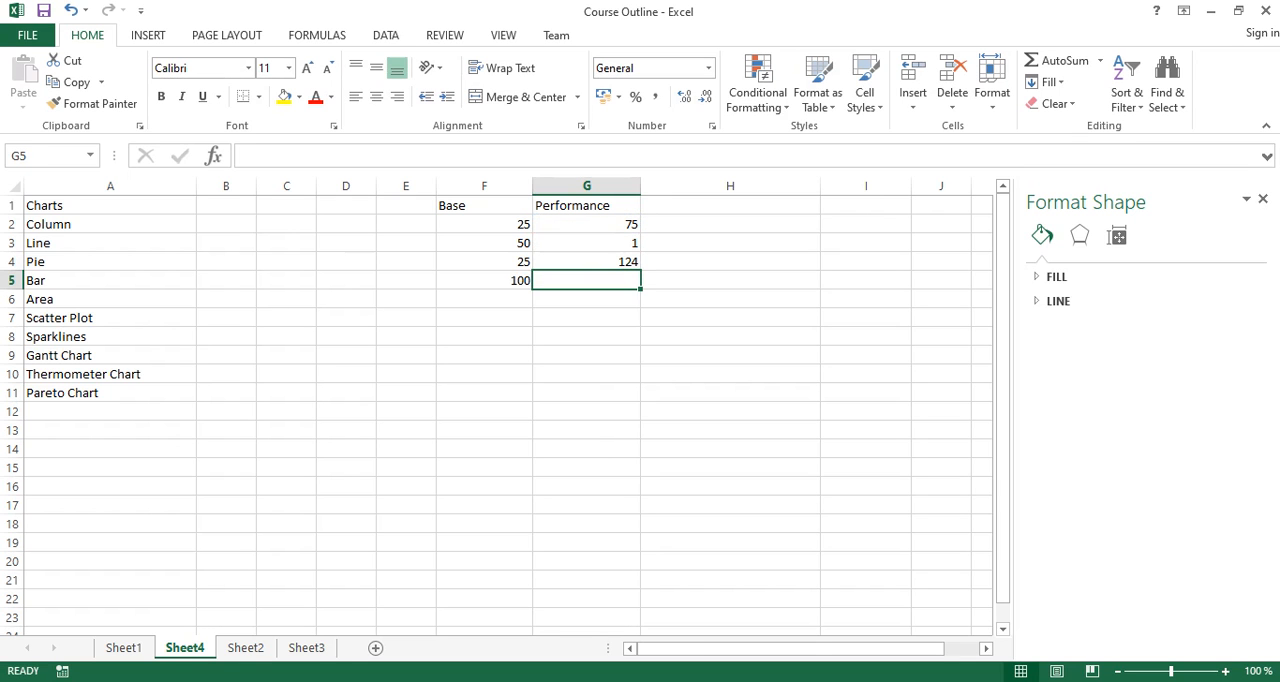
left_click(586, 393)
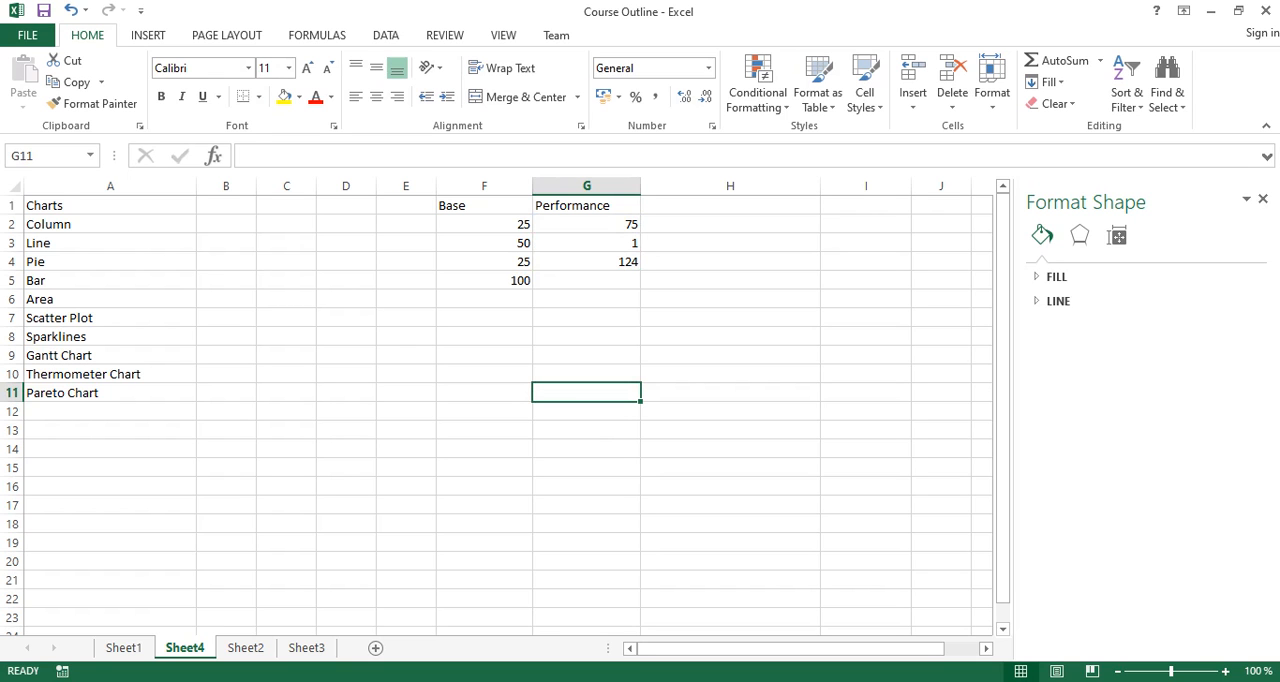
- Start a custom combo chart from F1 to G5 and set the Base series' chart type to Doughnut
left_click_drag(484, 205, 586, 280)
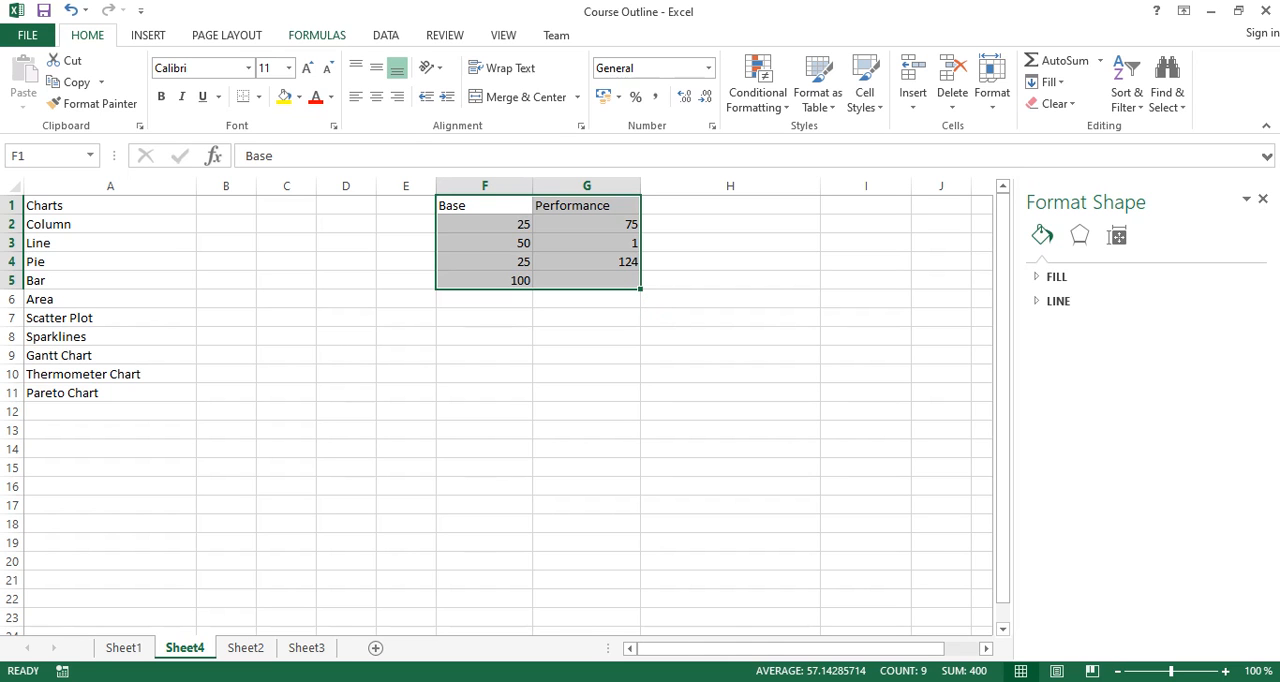
left_click(148, 35)
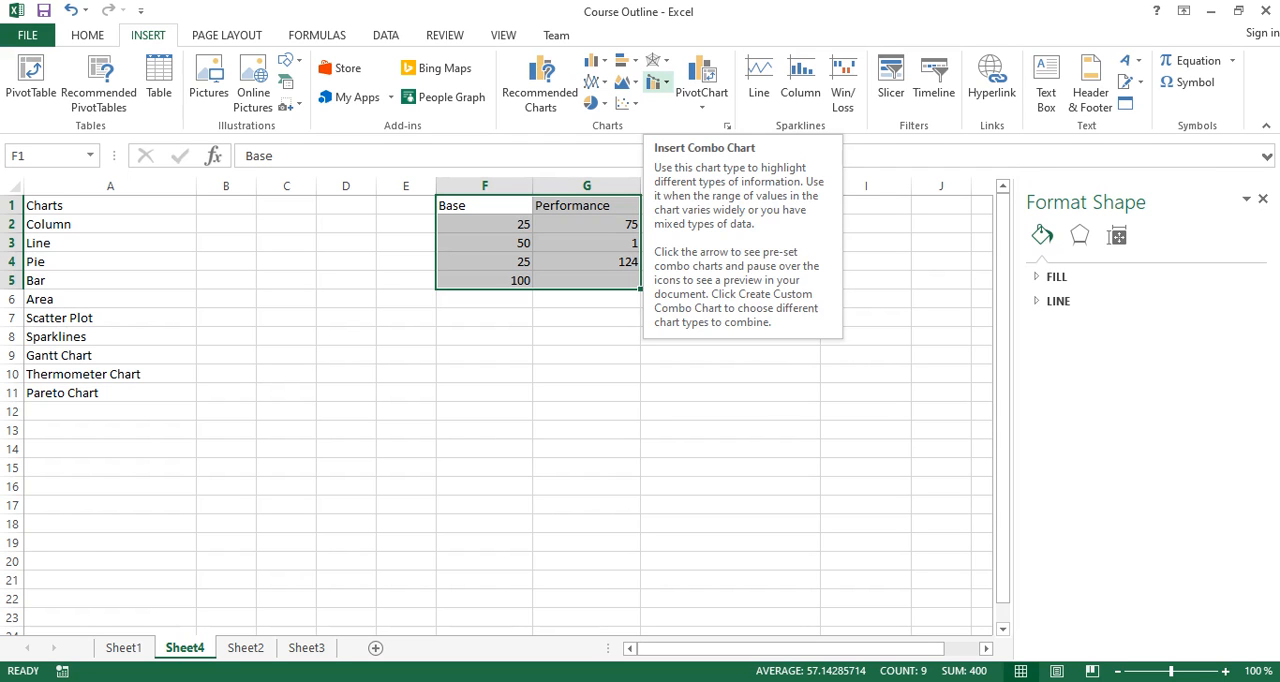
left_click(656, 82)
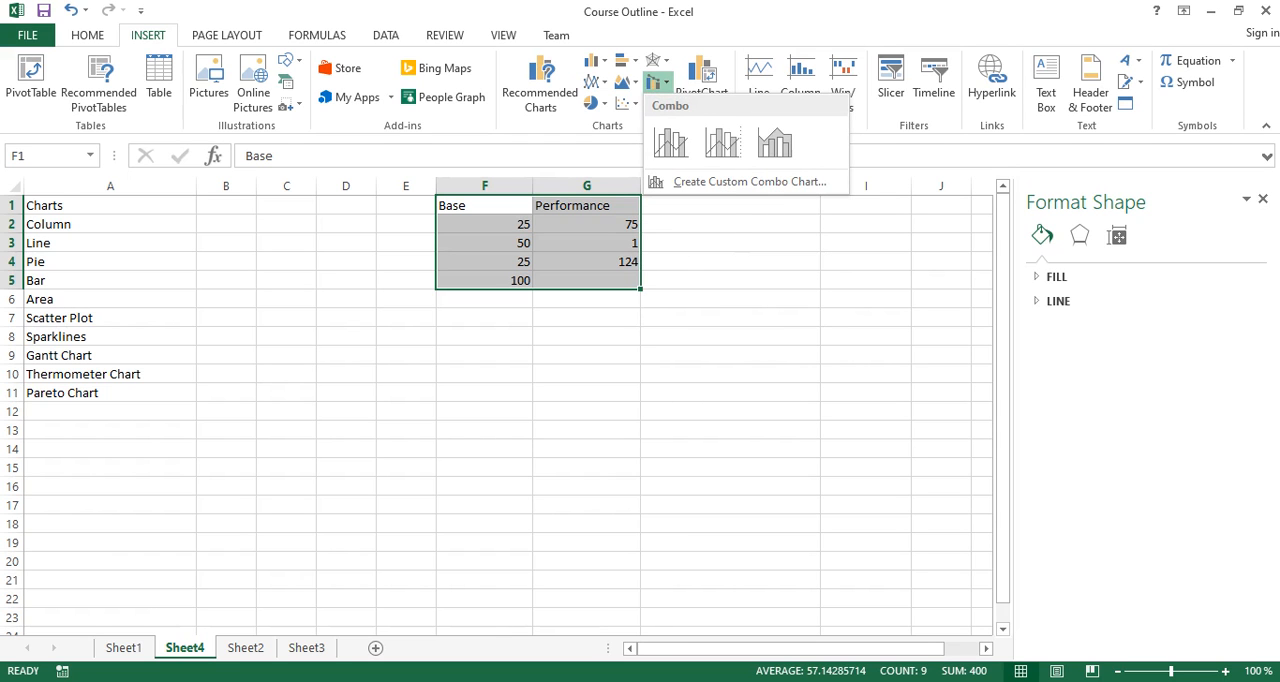
left_click(749, 181)
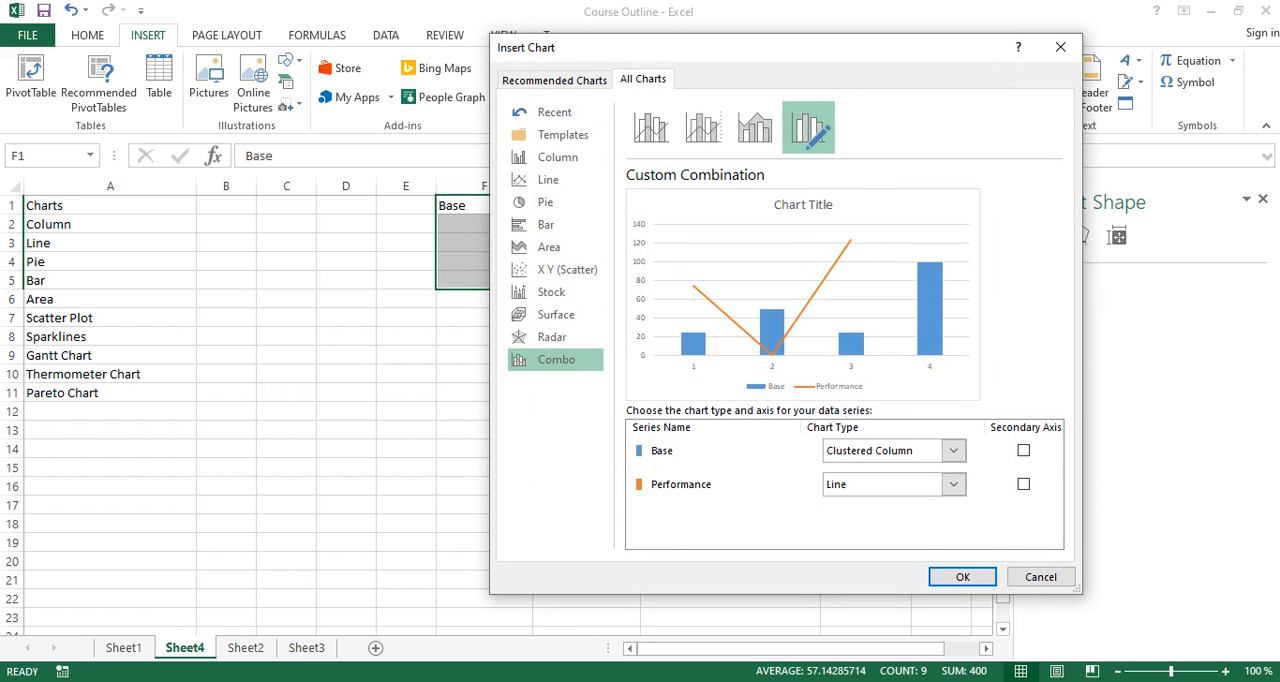
left_click(893, 450)
scroll(935, 260, "down", 6)
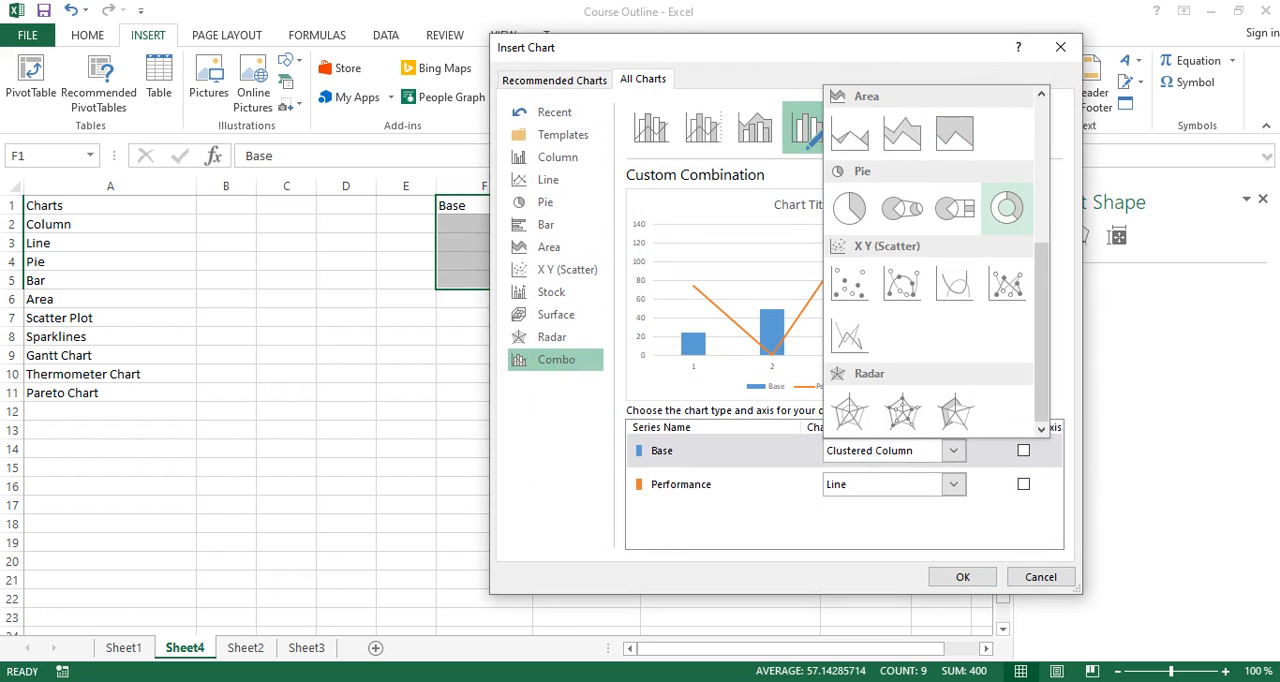
left_click(1006, 207)
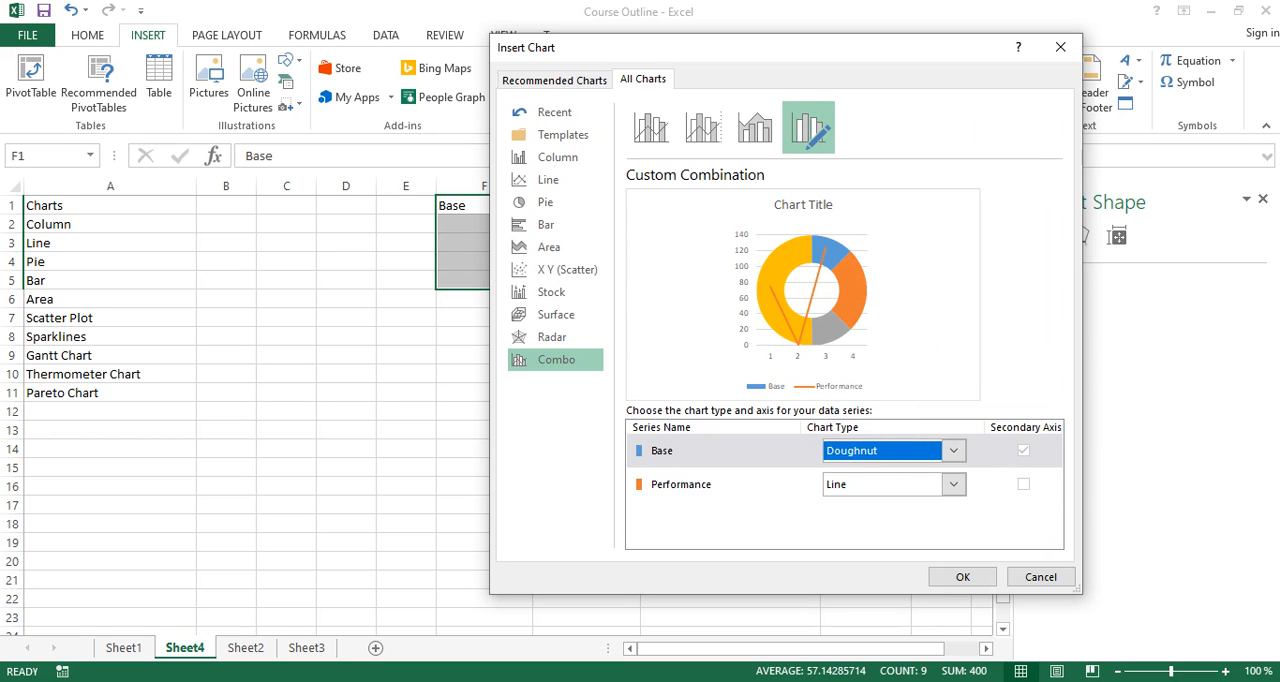
- Set the Performance series to Pie on the secondary axis, keep the Base doughnut on the primary axis, and insert the combo chart
left_click(893, 484)
scroll(935, 300, "down", 5)
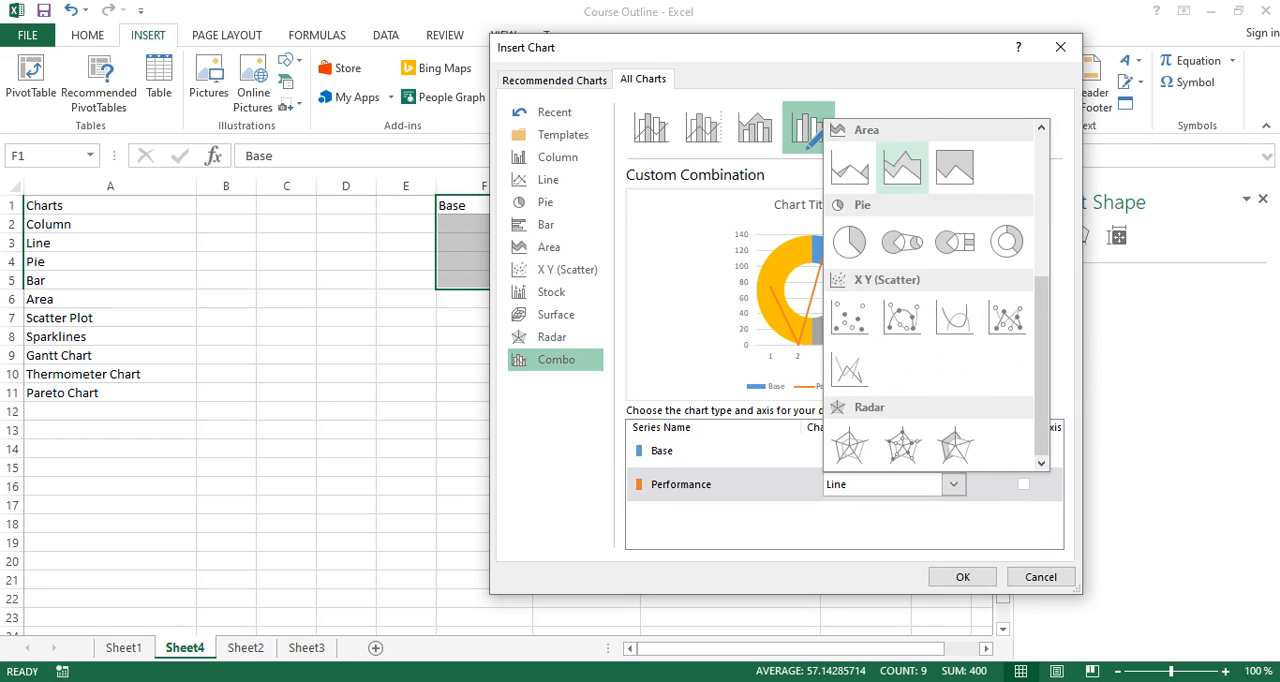
left_click(849, 243)
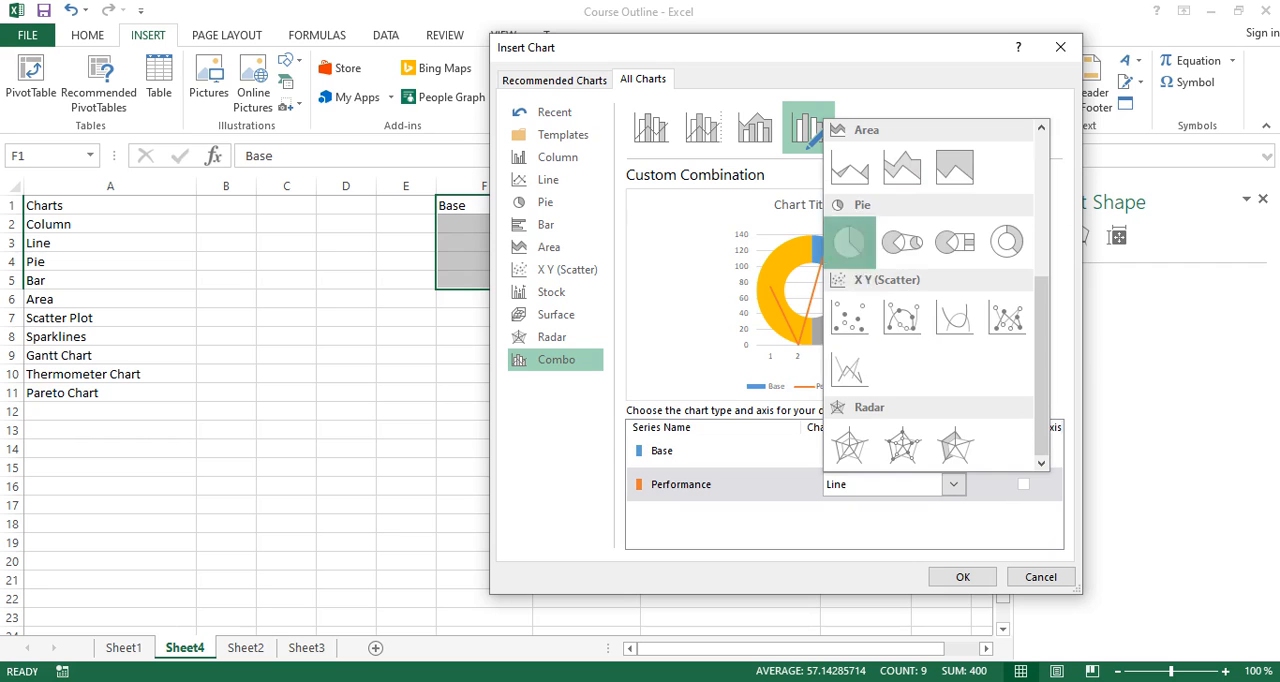
left_click(1023, 451)
left_click(1023, 484)
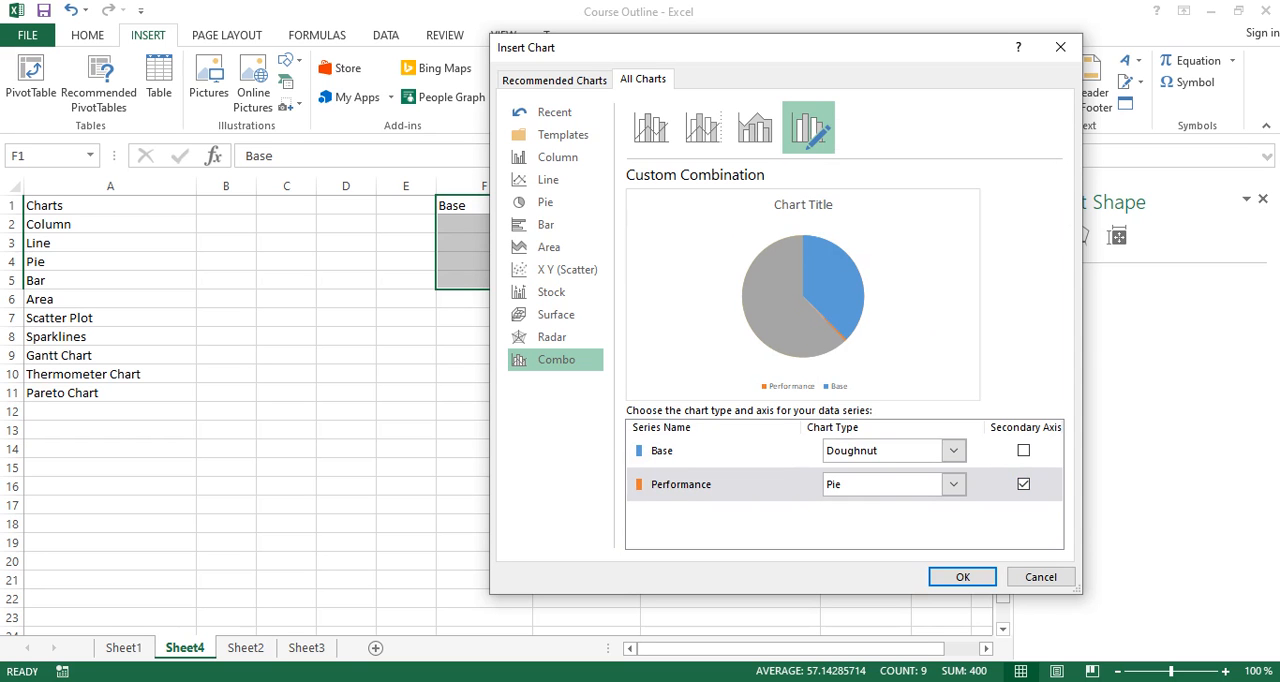
left_click(962, 577)
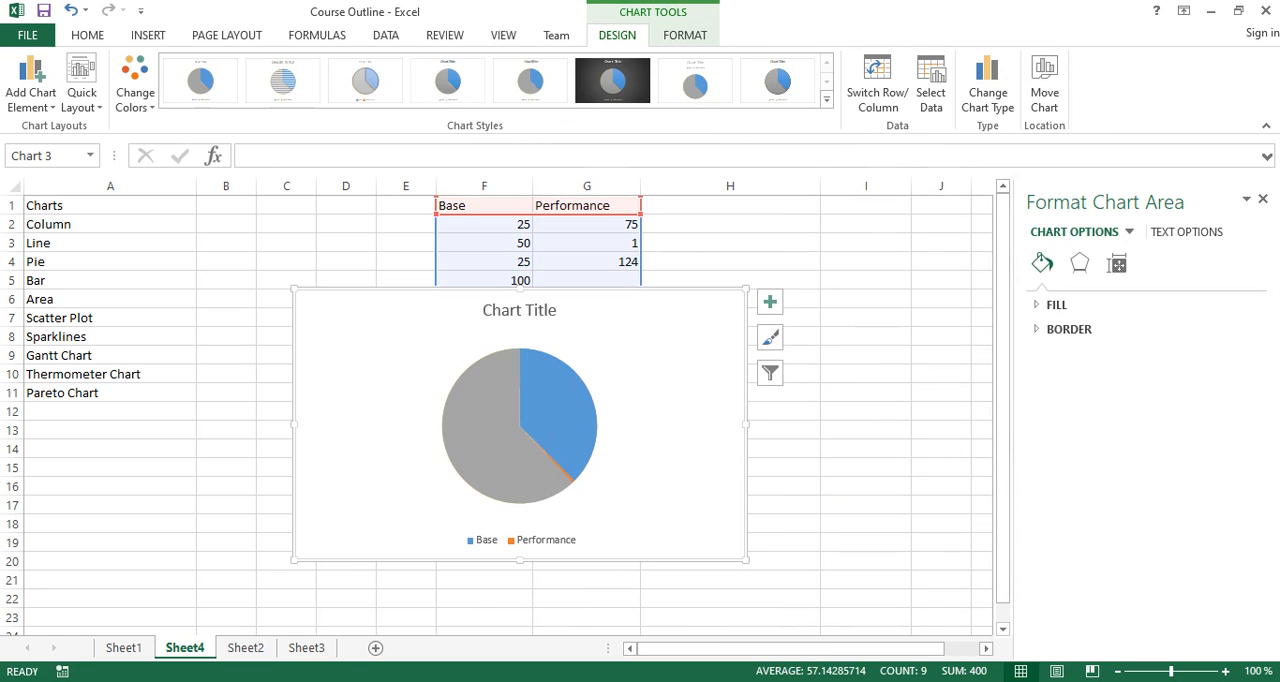
- Delete the title and the legend from the new combo chart
left_click(530, 311)
key("Delete")
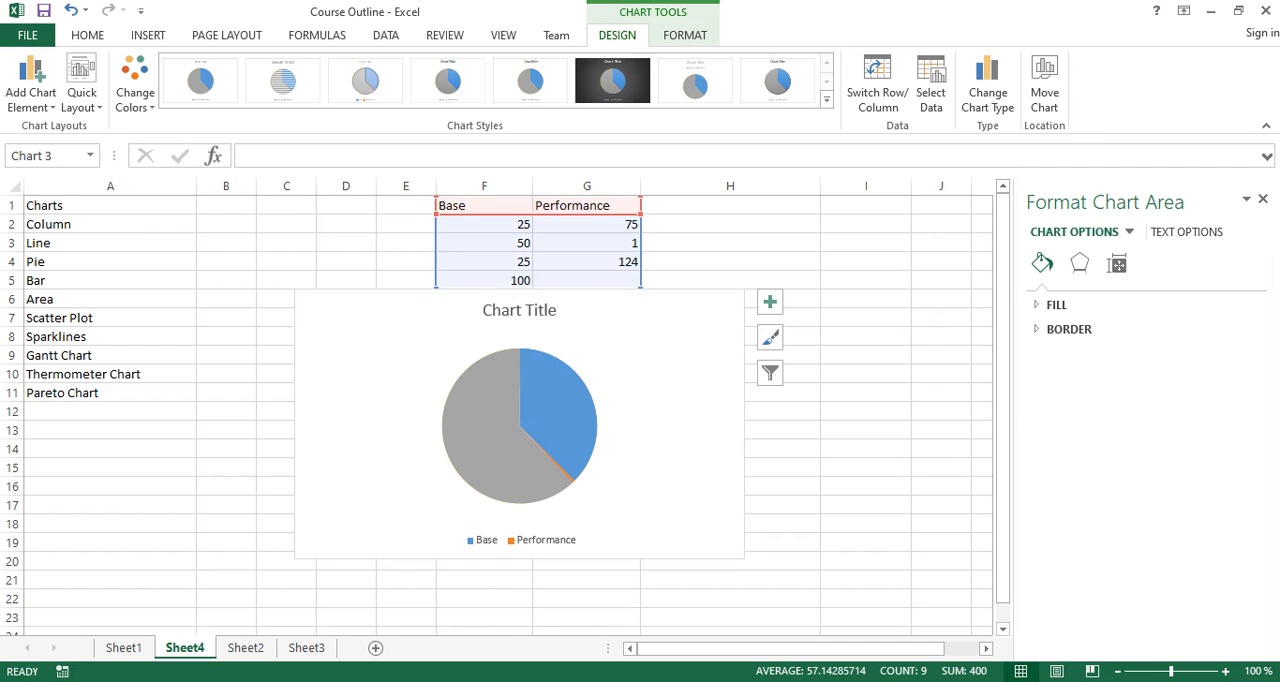
left_click(521, 540)
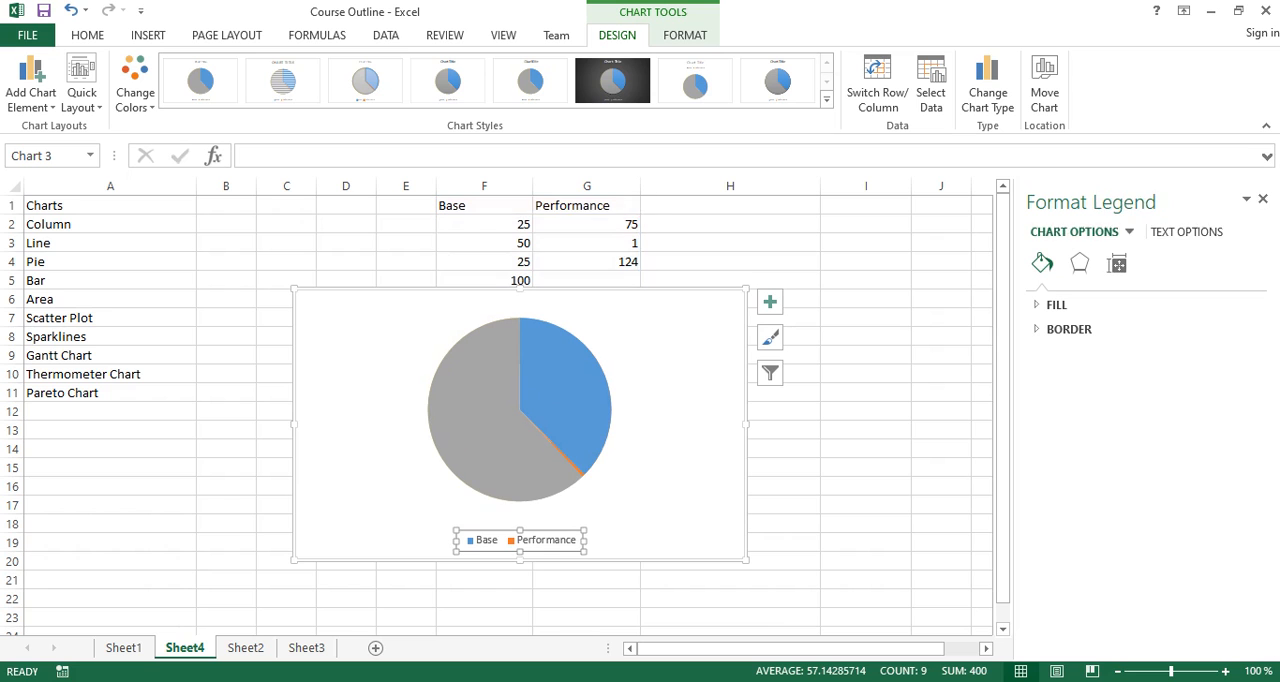
key("Delete")
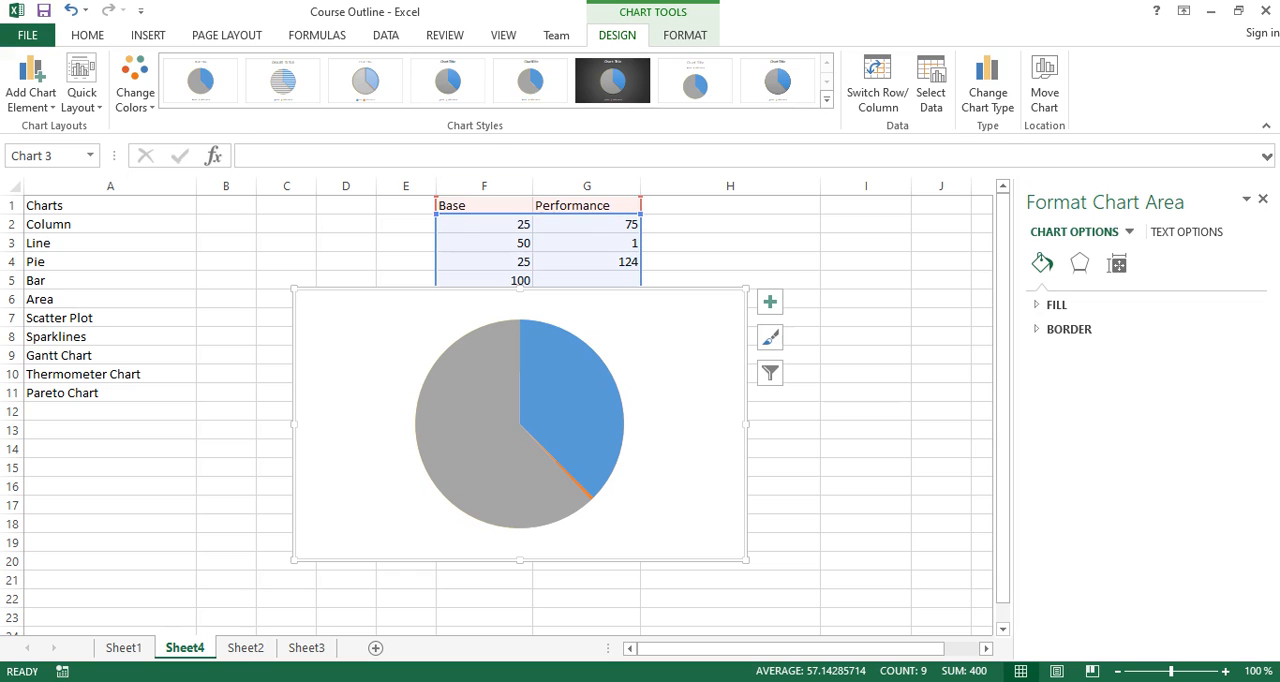
- Set the angle of first slice of the Performance series to 270°
left_click(685, 35)
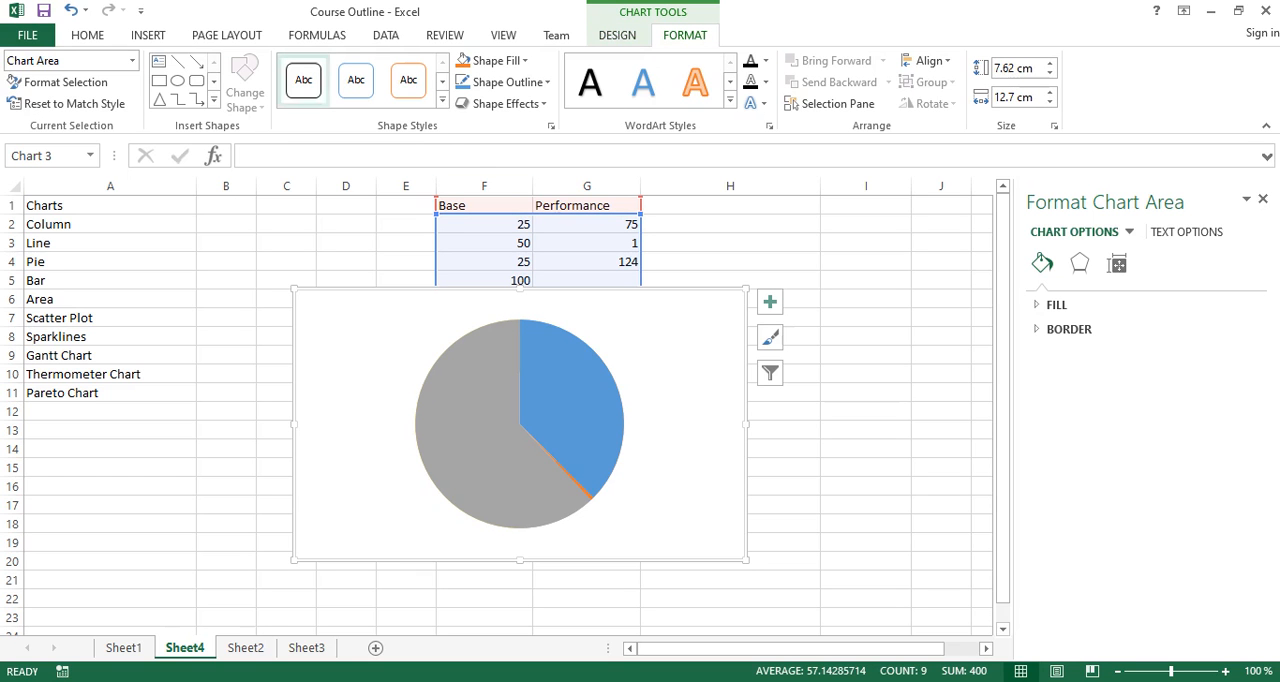
left_click(131, 60)
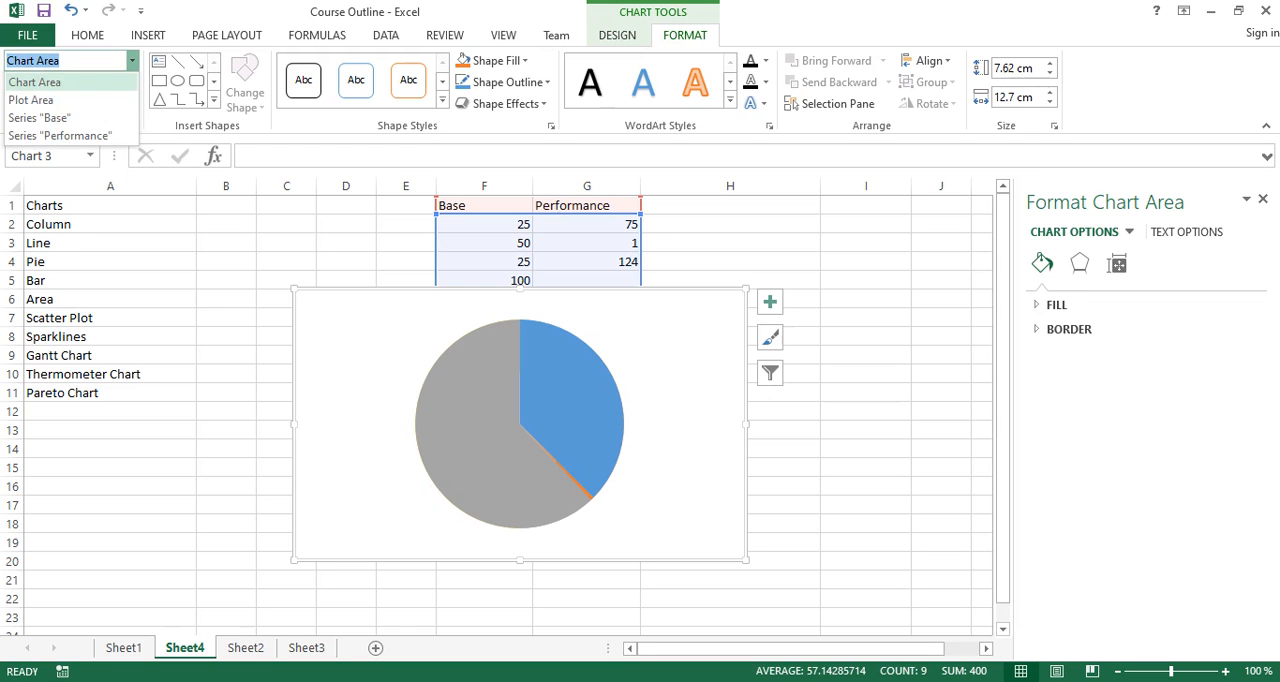
left_click(60, 135)
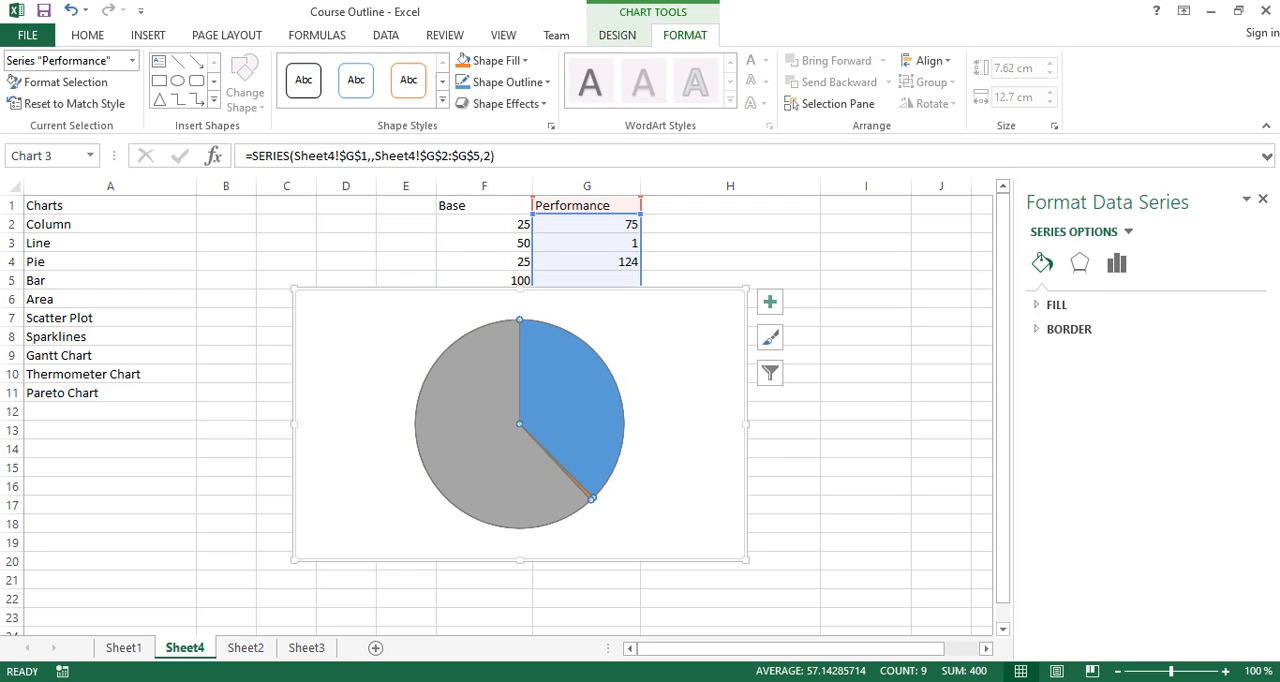
left_click(60, 82)
double_click(1191, 412)
type("270")
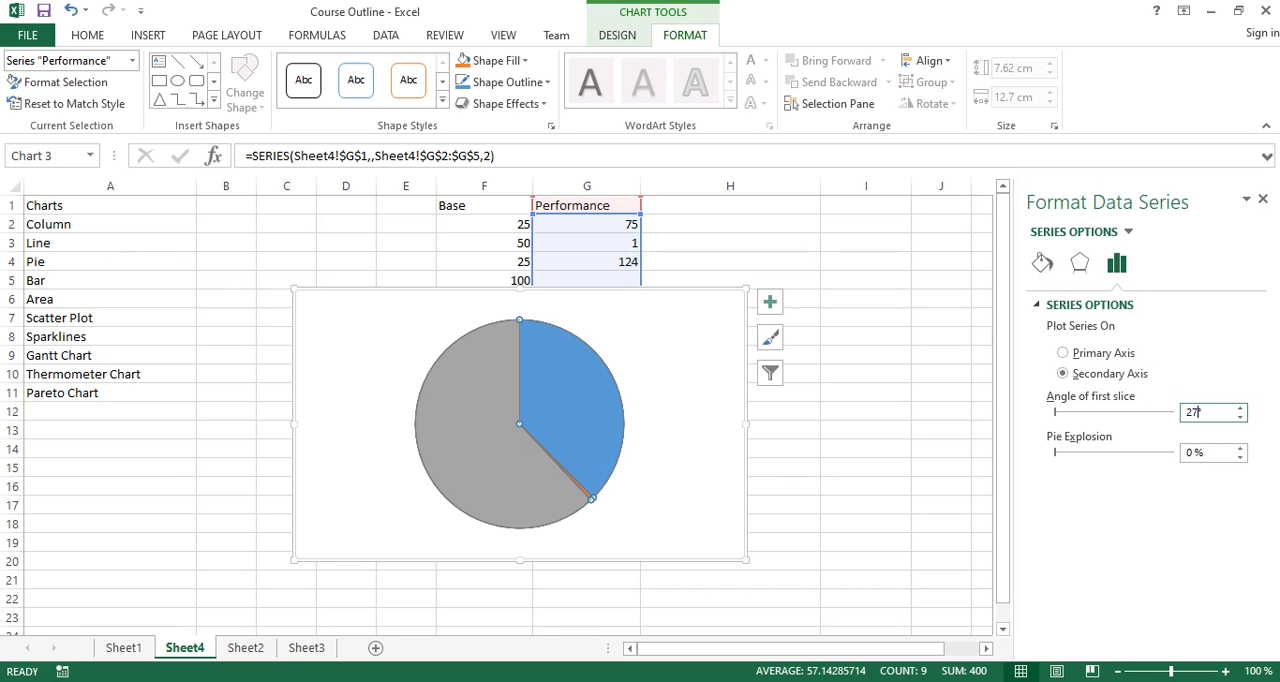
key("Return")
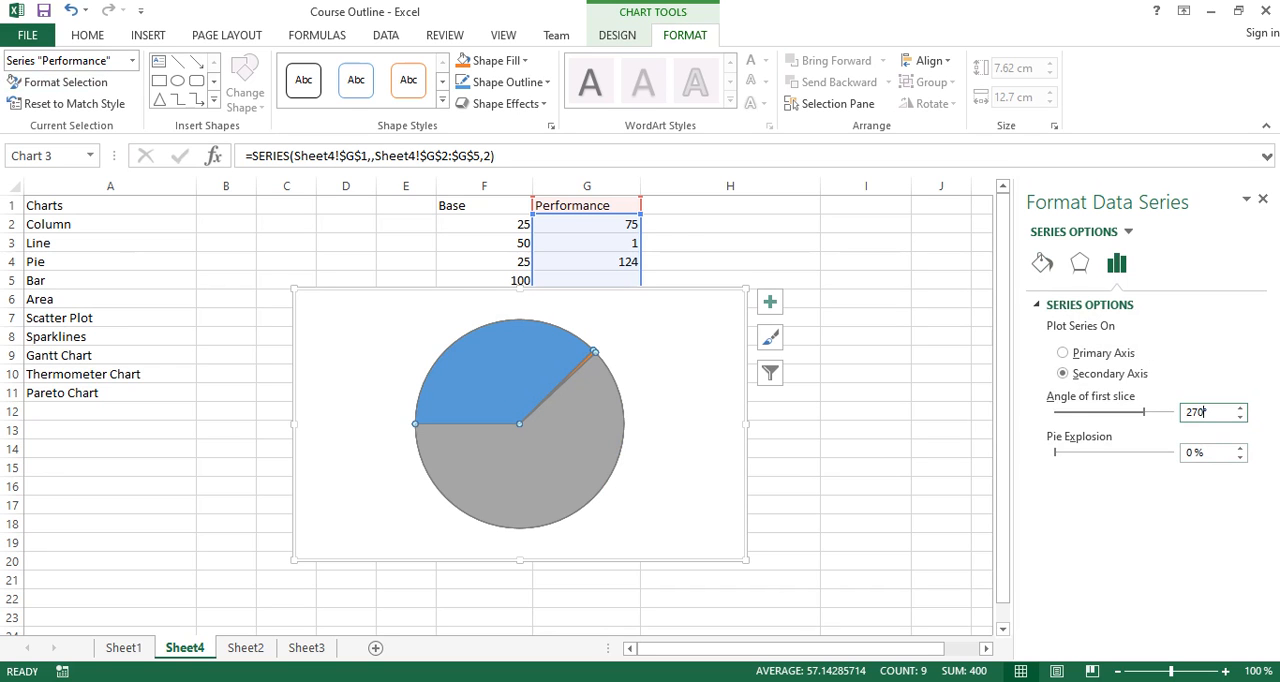
left_click(688, 400)
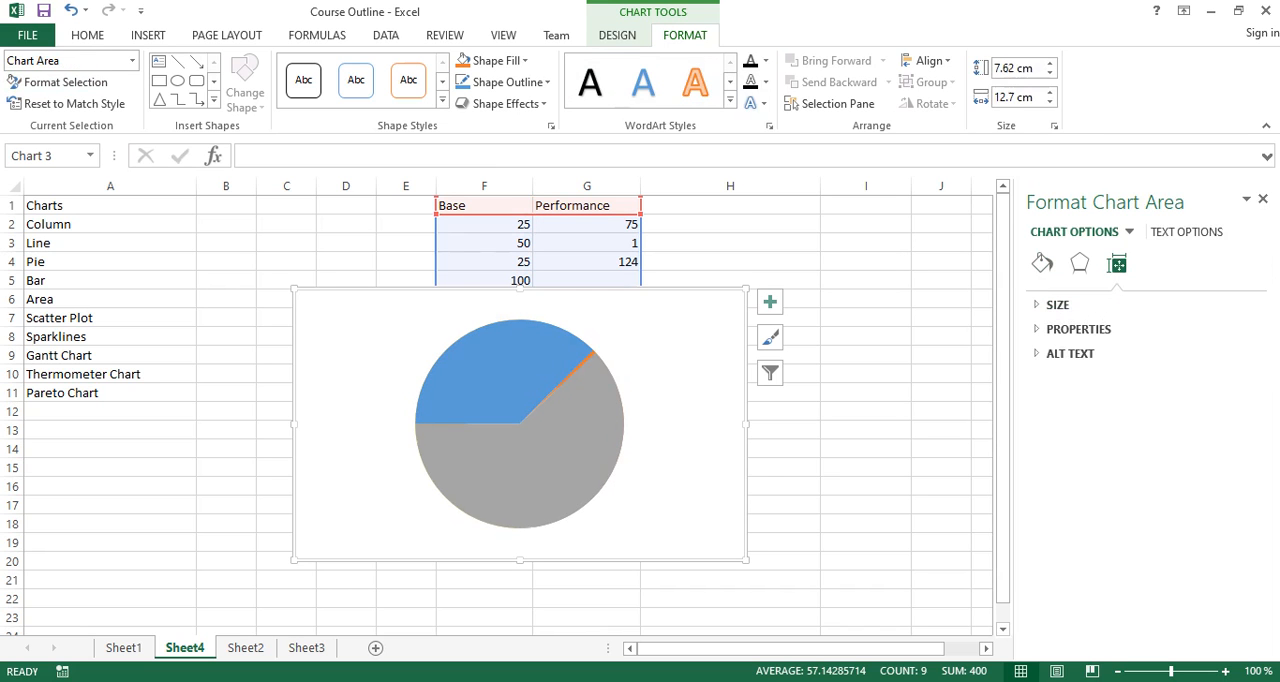
- Remove the fill from the Performance pie's first slice, the one with value 75
left_click(598, 452)
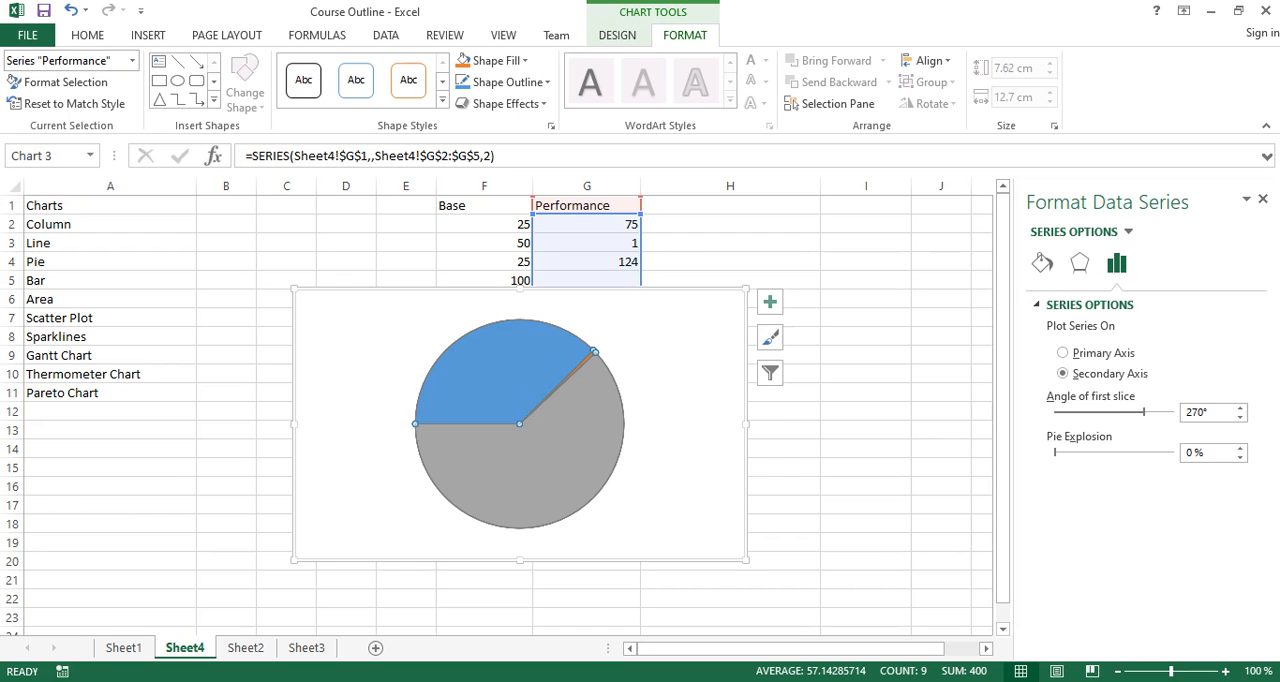
mouse_move(519, 360)
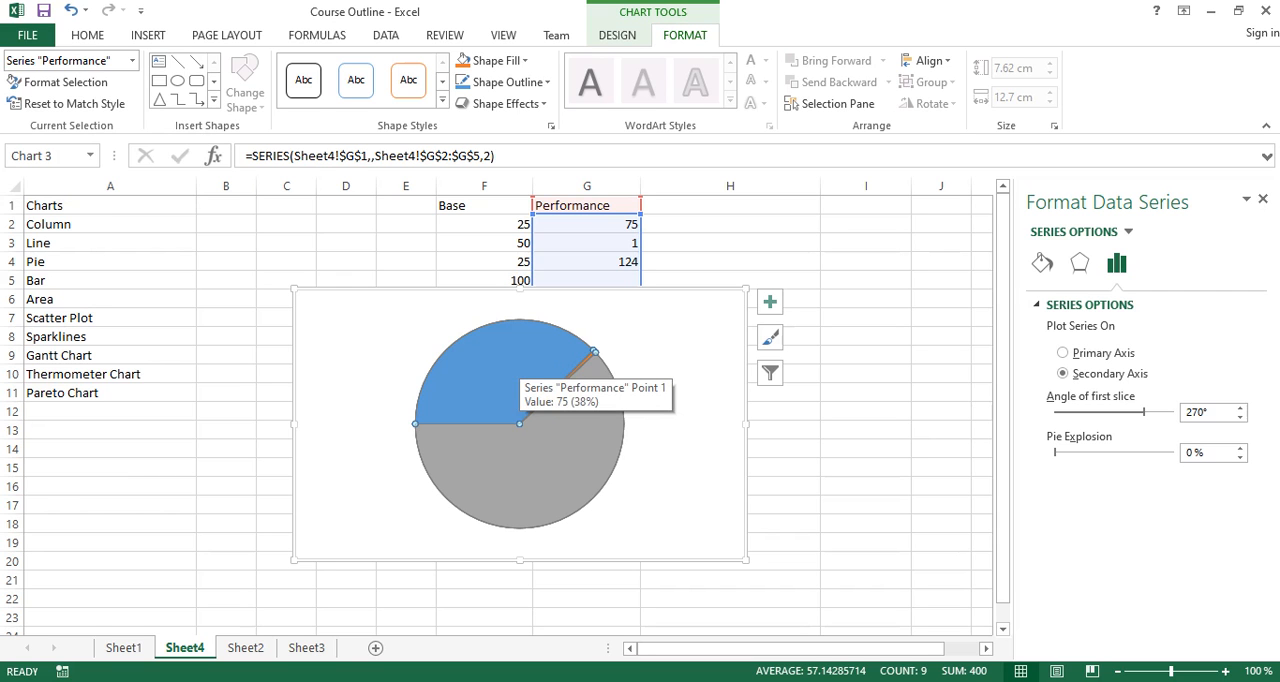
left_click(519, 360)
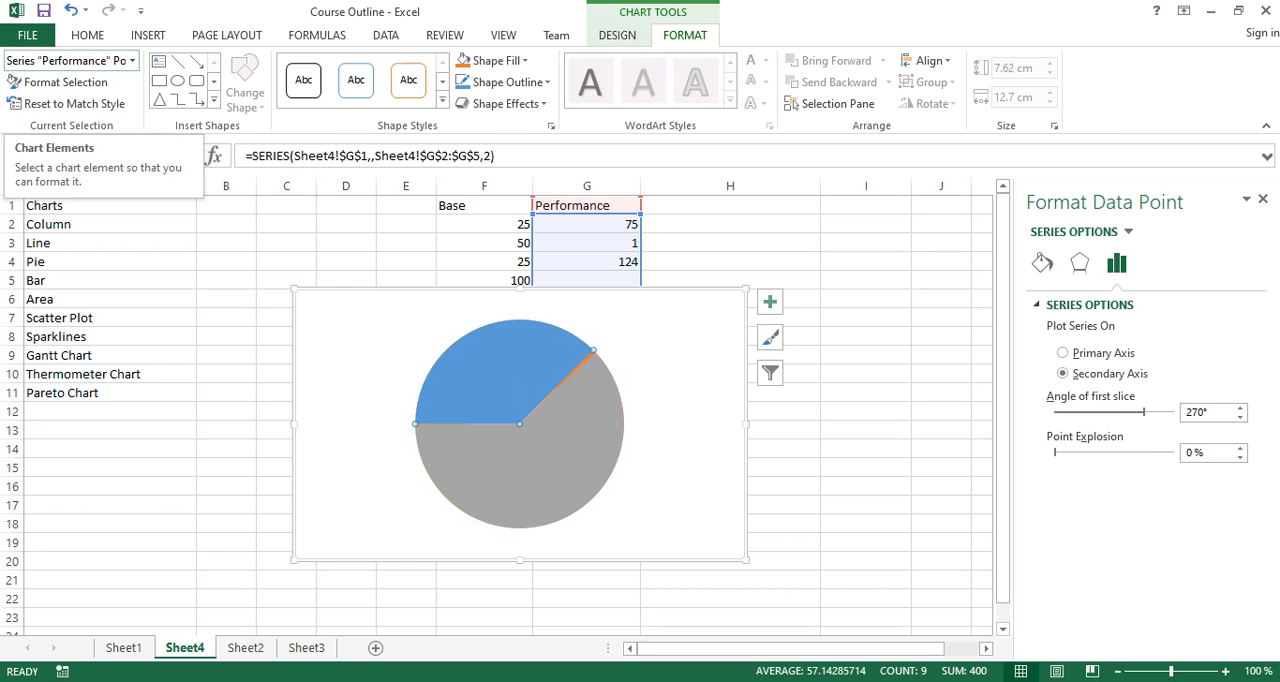
left_click(497, 60)
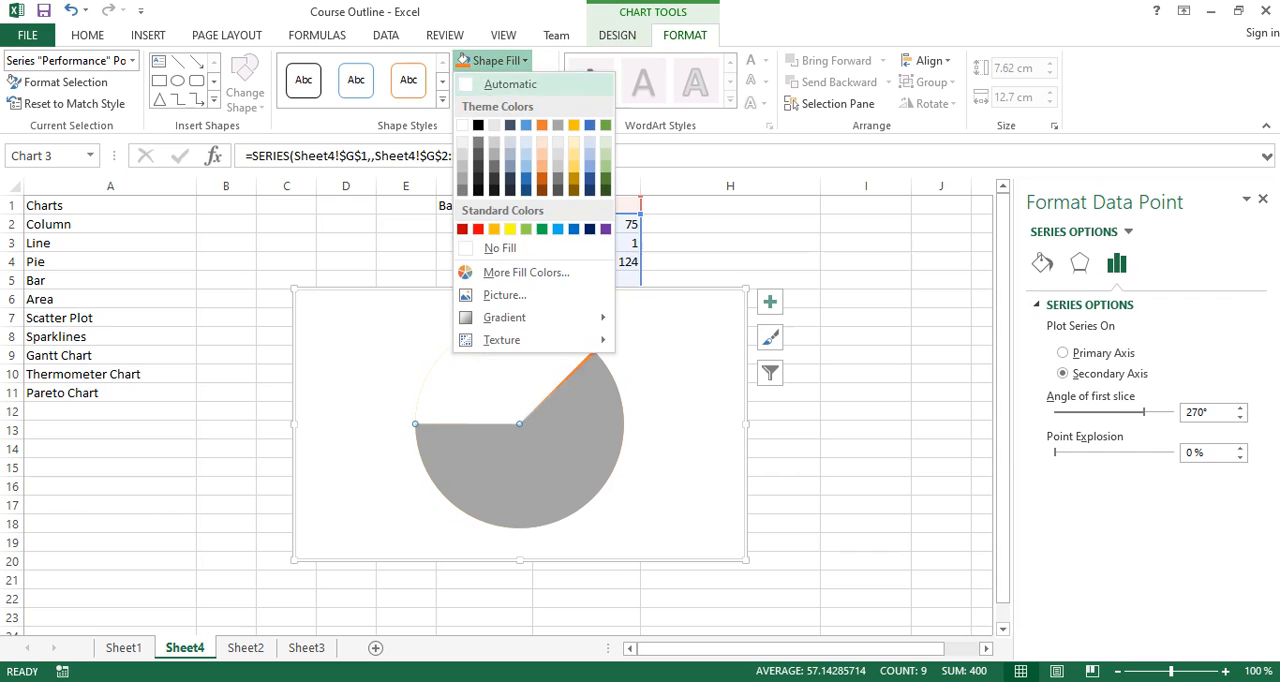
left_click(500, 247)
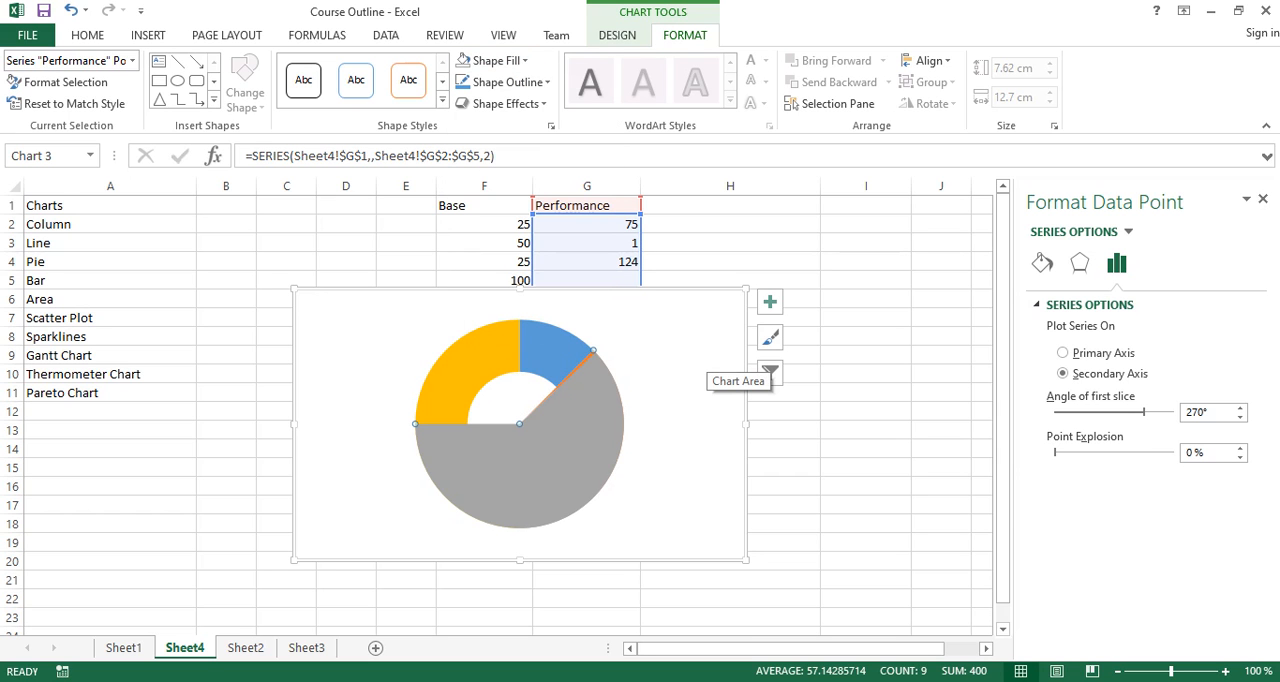
- Fill the Performance pie's thin second slice with black and set its large third slice to No Fill
key("Left")
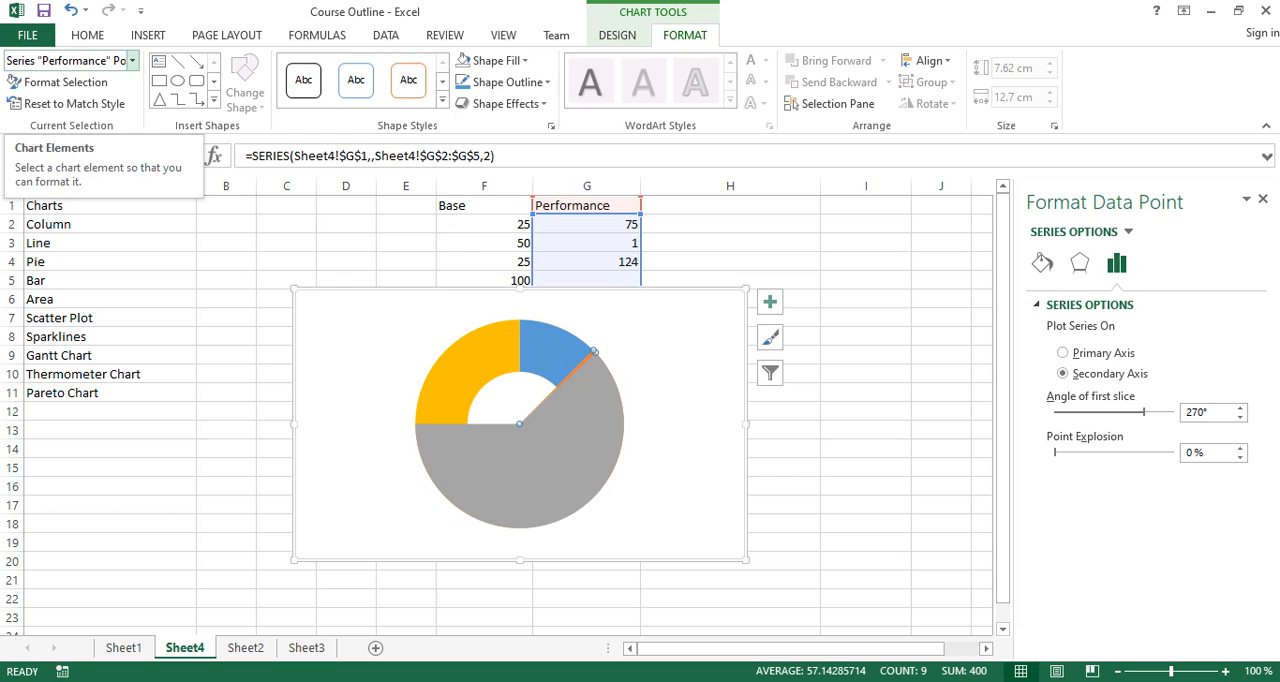
key("Left")
key("Left")
key("Right")
key("Right")
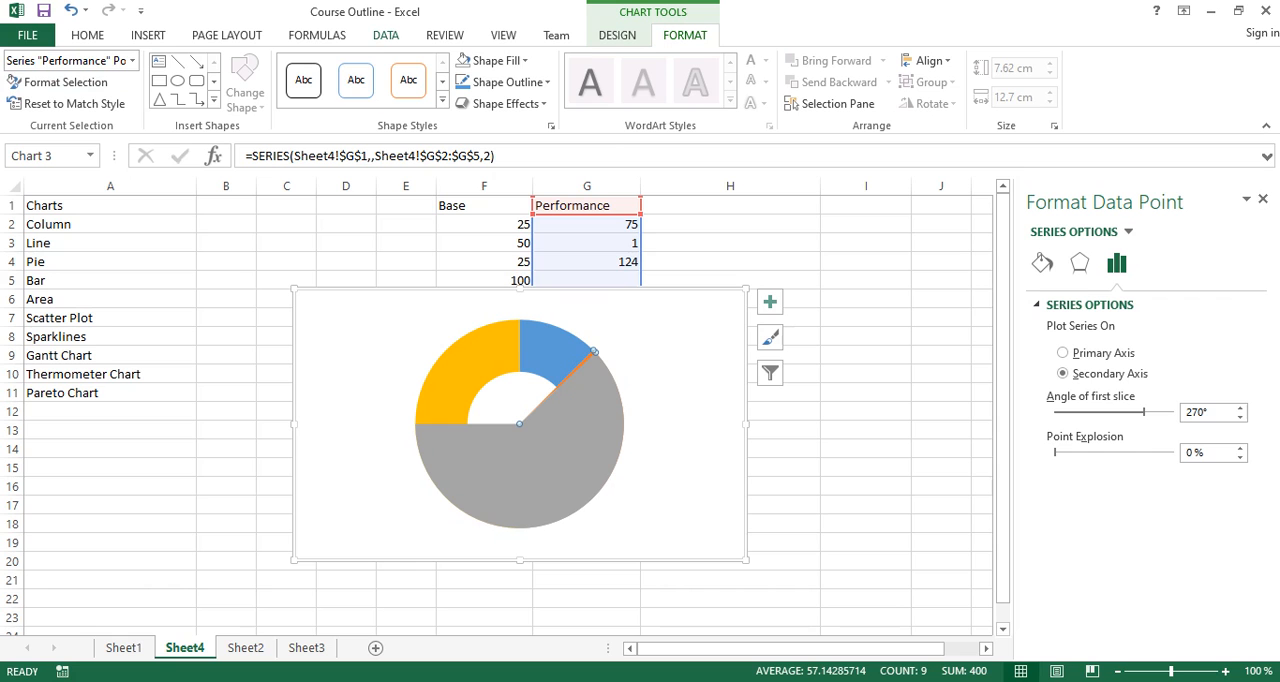
left_click(497, 60)
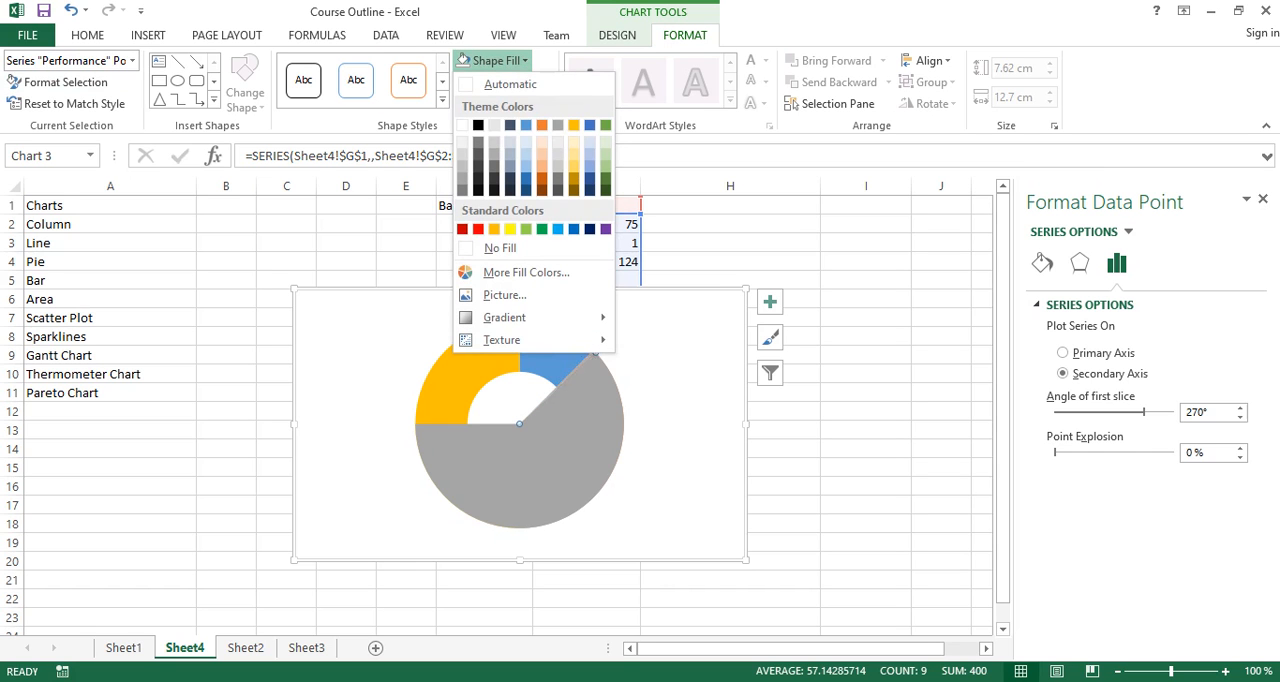
left_click(478, 125)
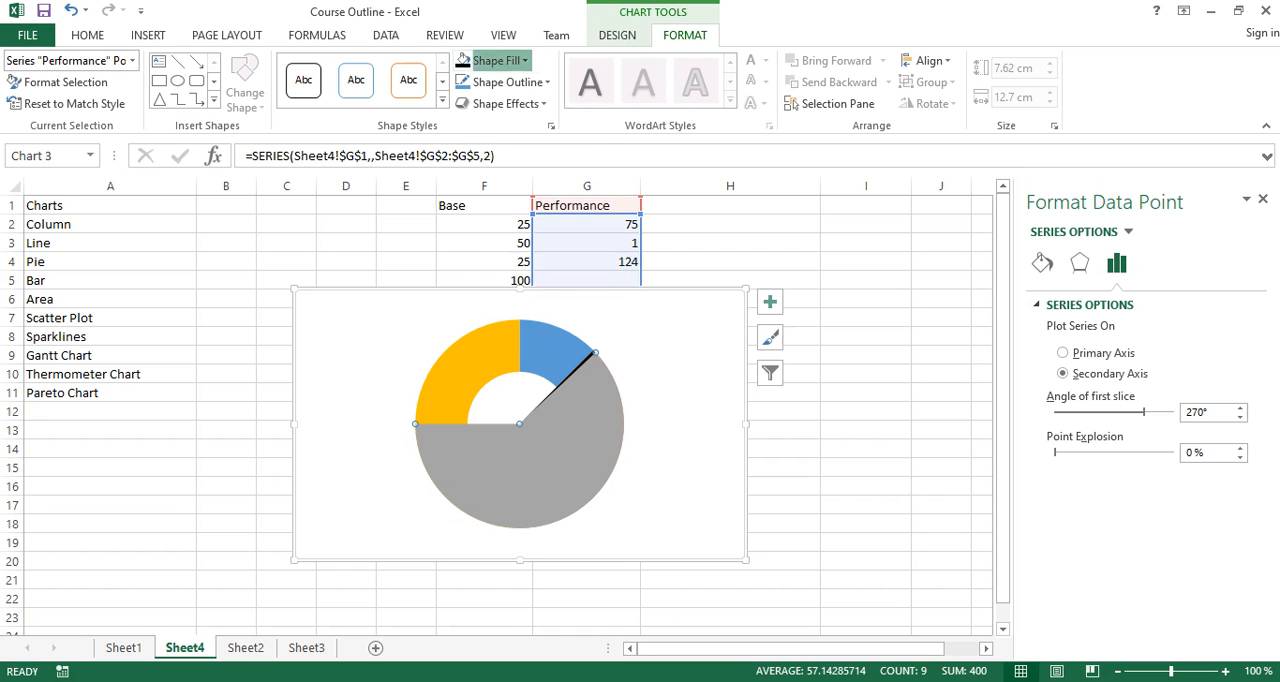
left_click(500, 60)
left_click(500, 247)
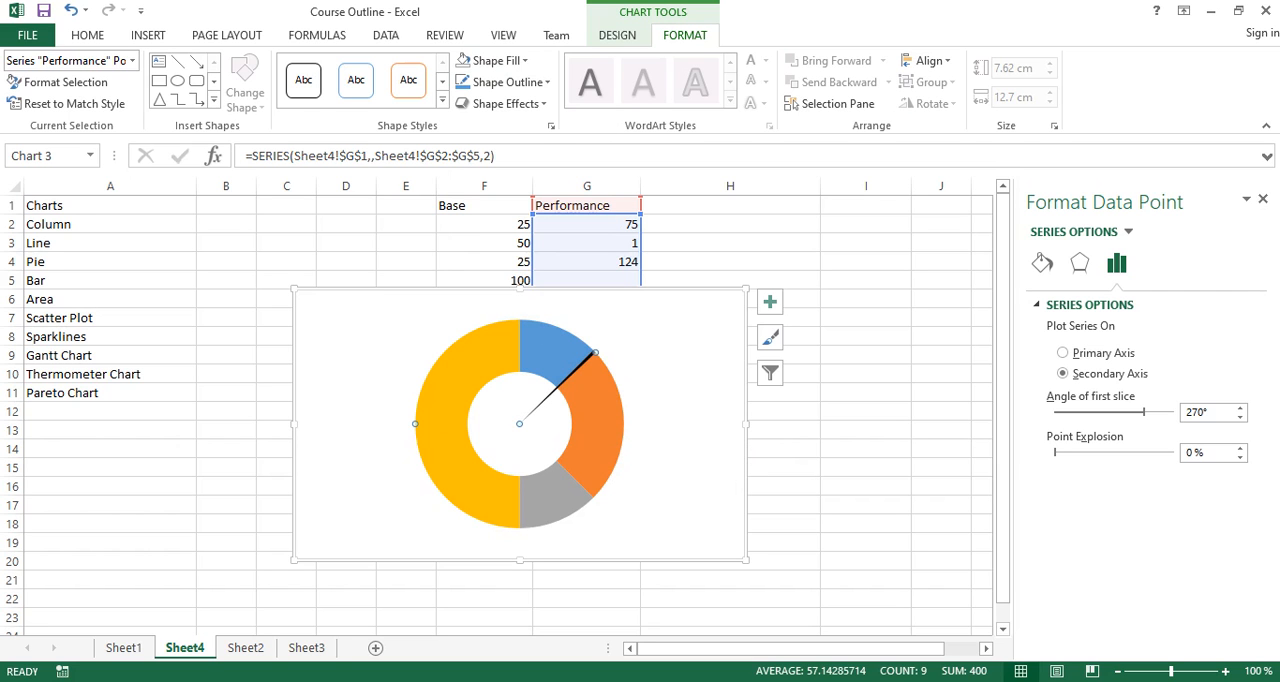
- Set the angle of first slice of the Base doughnut series to 270°
left_click(132, 60)
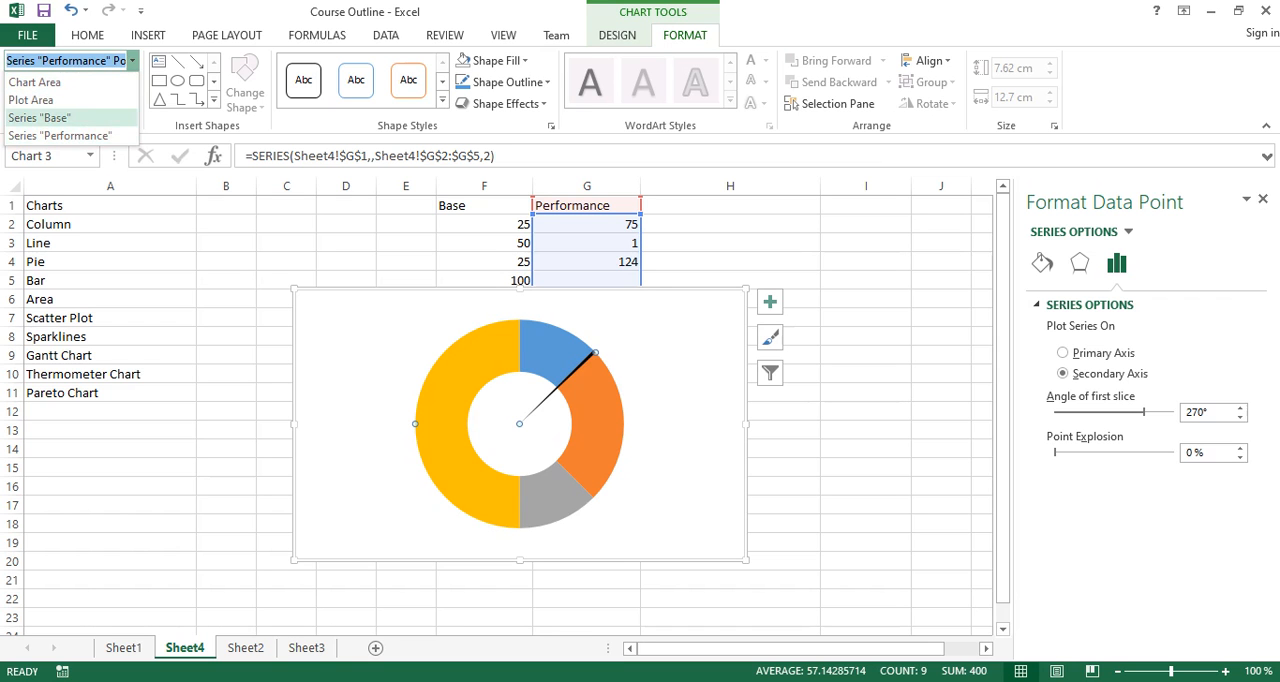
left_click(39, 117)
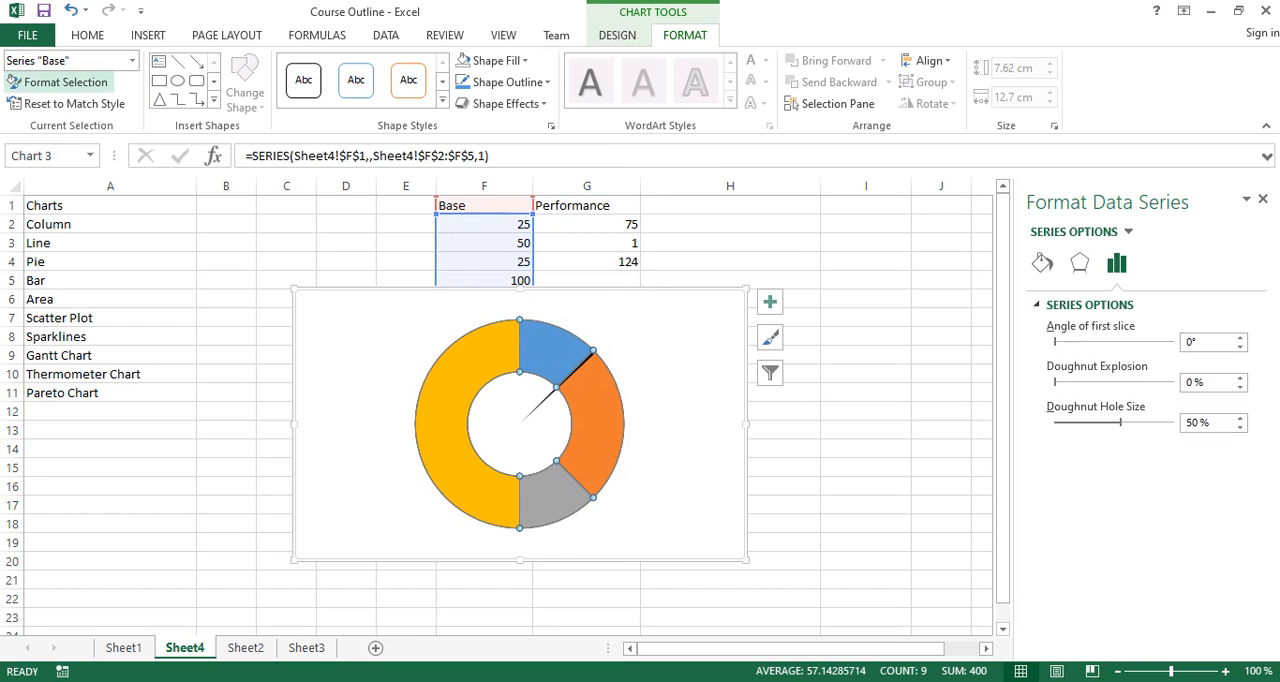
left_click(1190, 342)
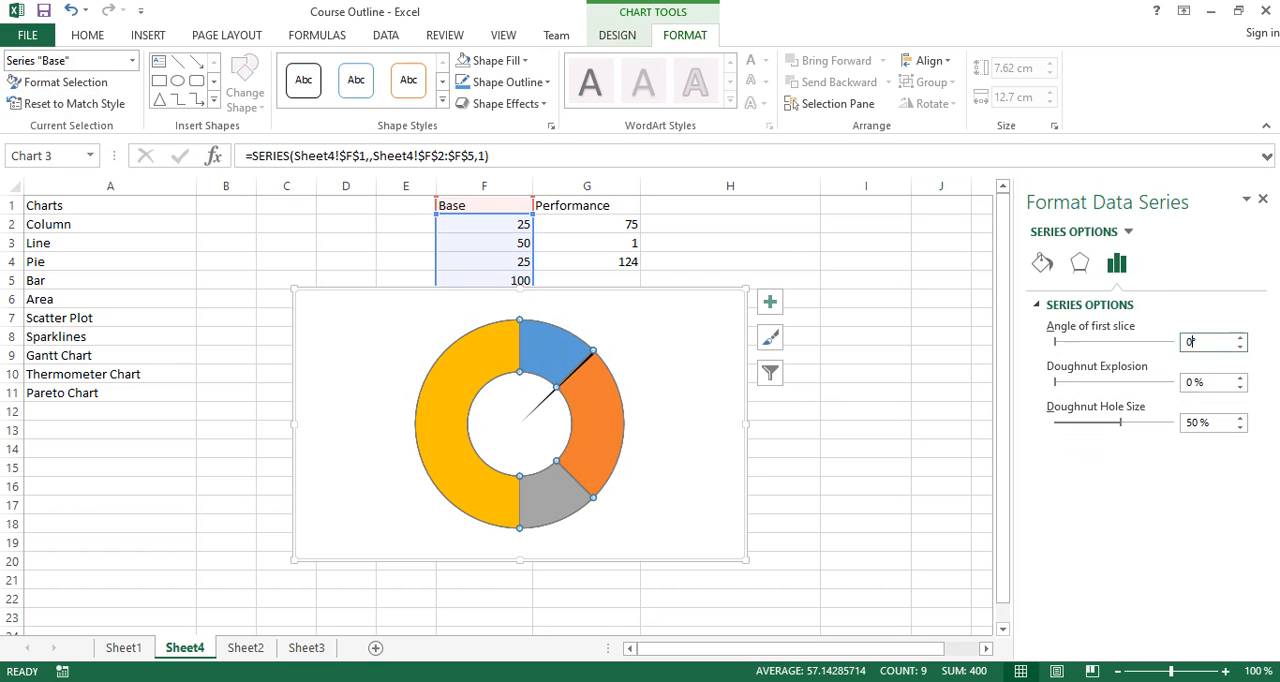
key("BackSpace")
type("270")
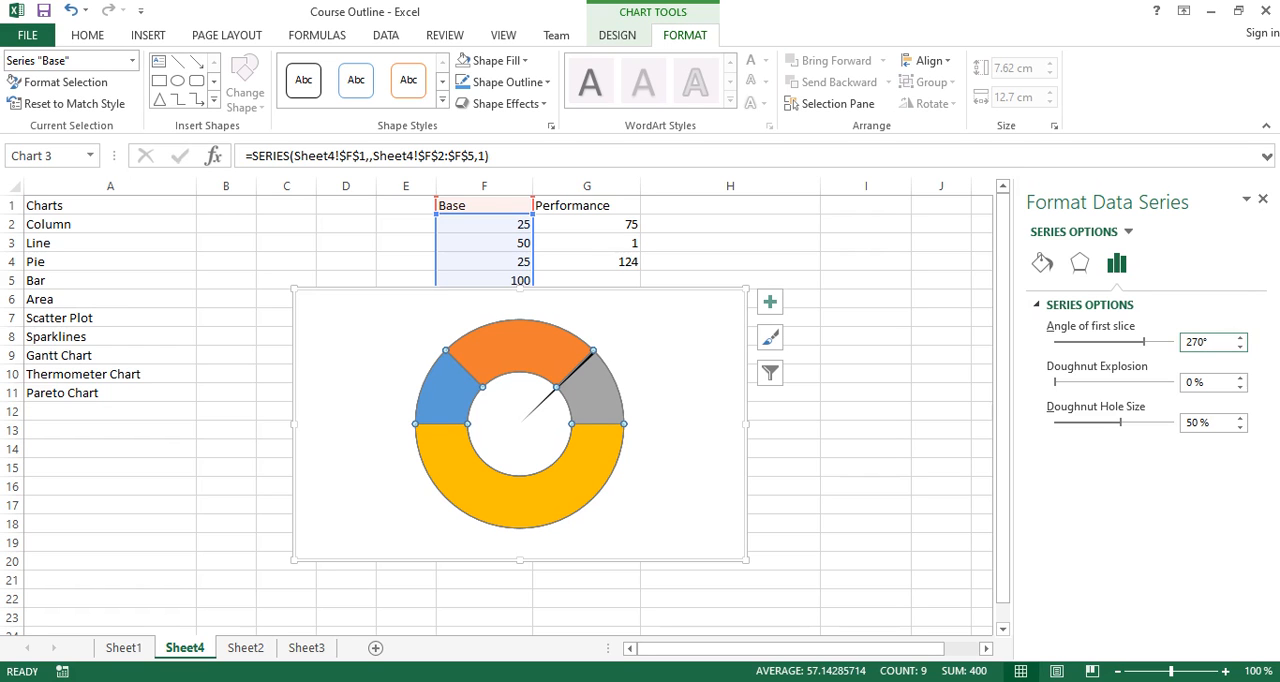
- Fill the first segment of the Base doughnut with standard red
left_click(519, 346)
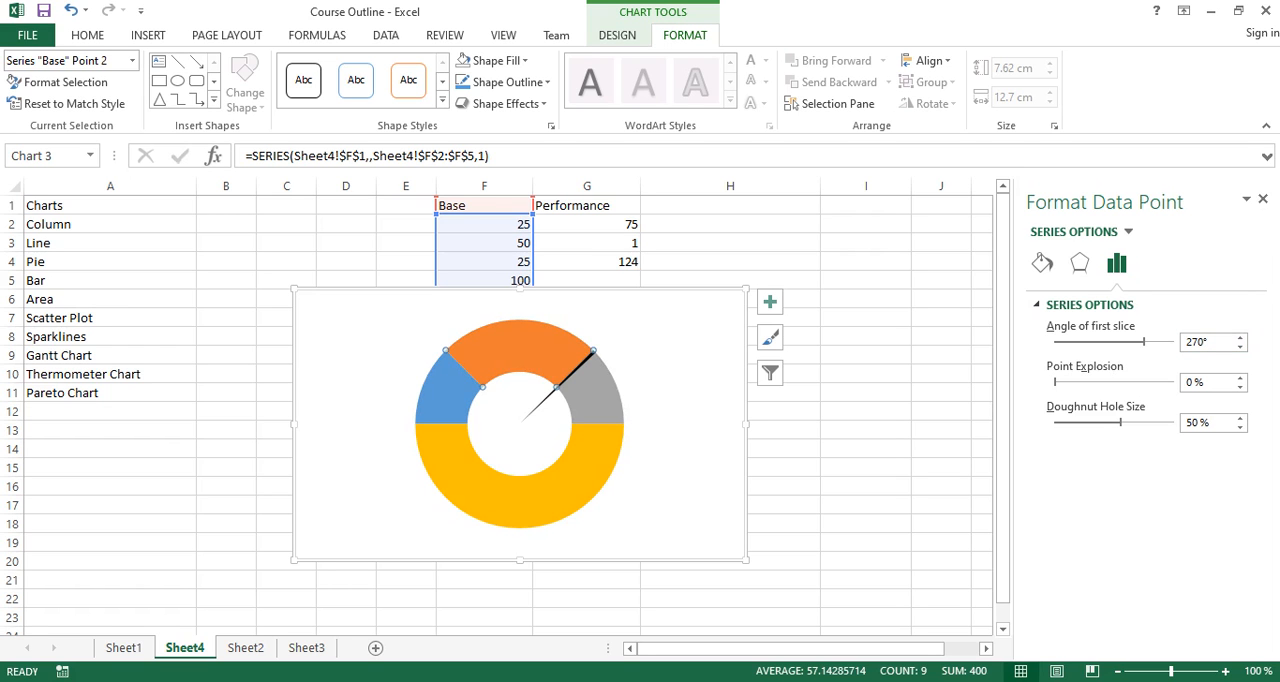
key("Left")
left_click(495, 60)
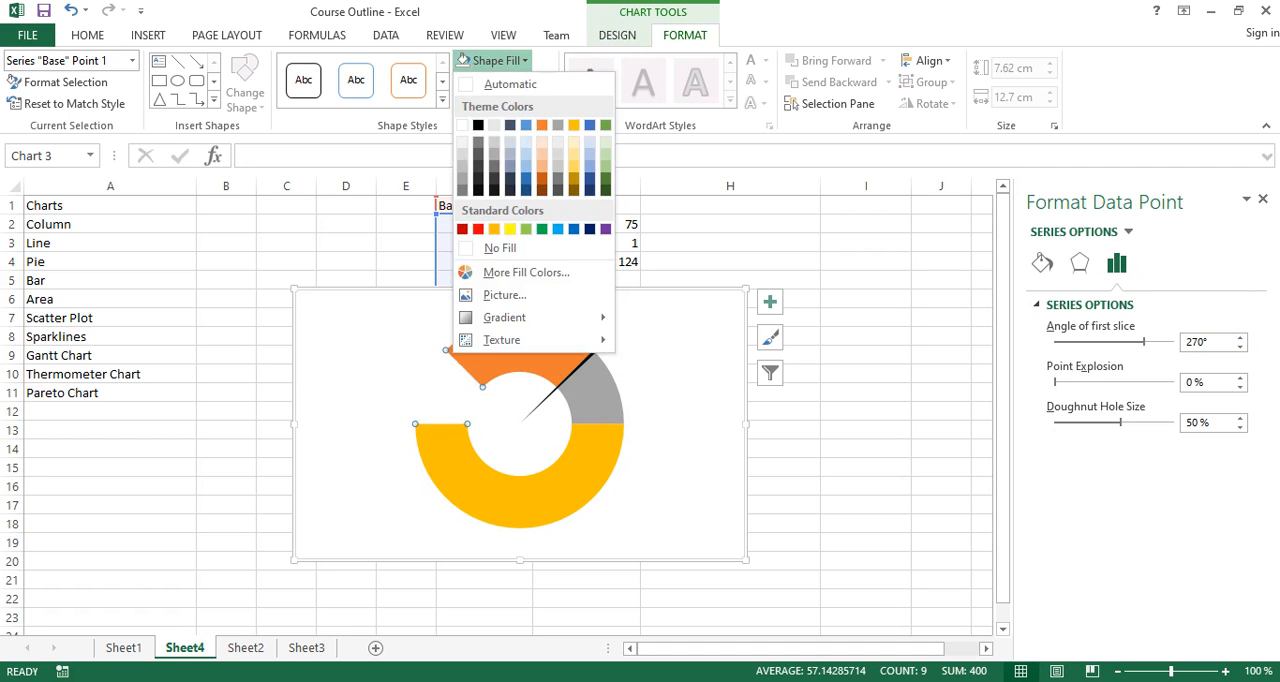
left_click(478, 229)
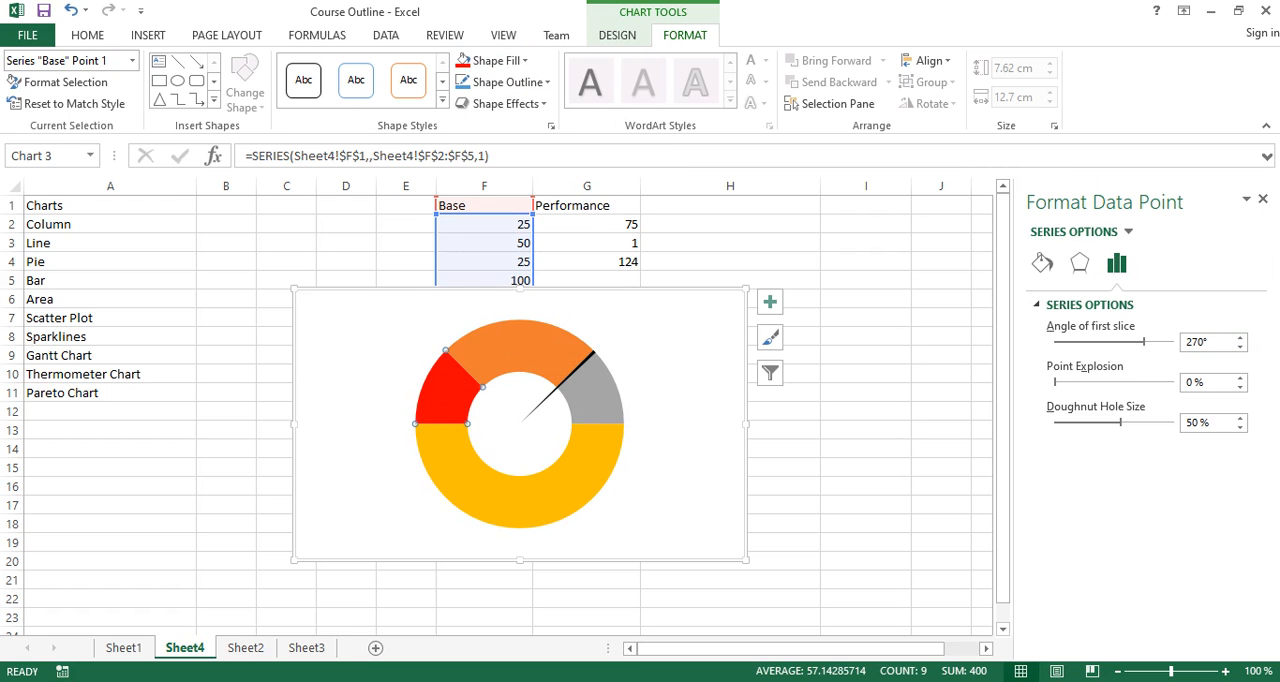
- Fill the Base doughnut's second segment with standard orange and its third segment with standard green
key("Right")
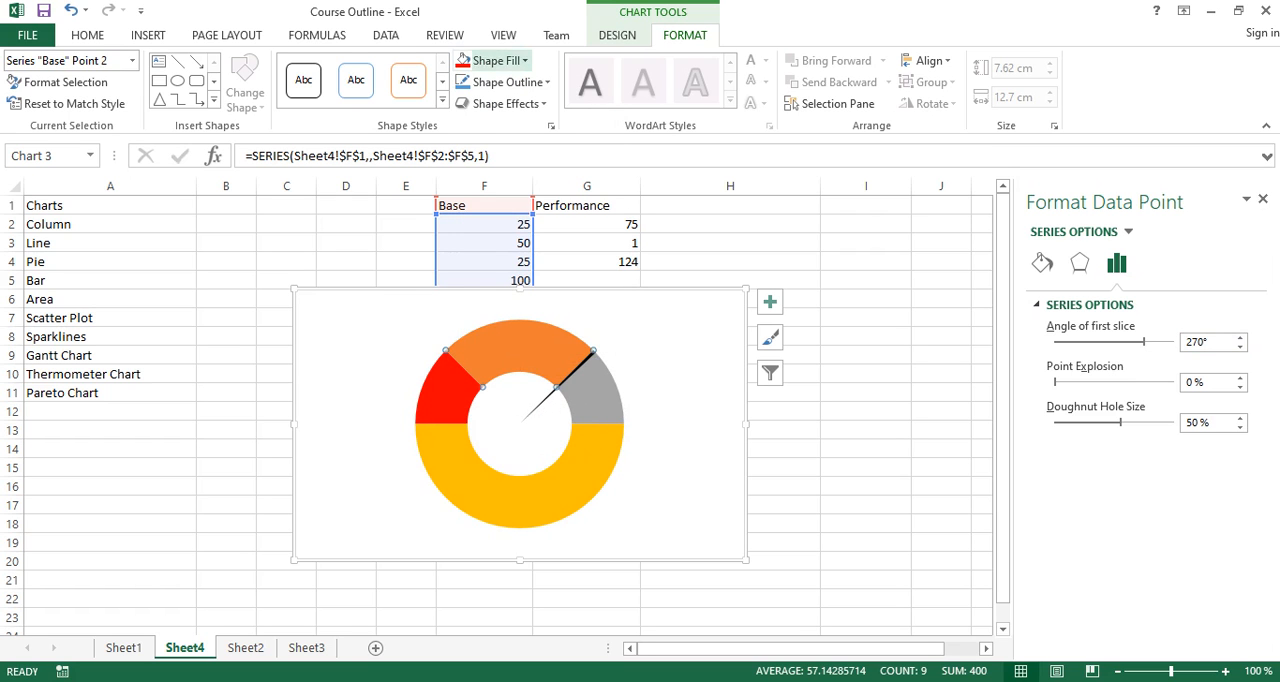
left_click(464, 62)
left_click(494, 229)
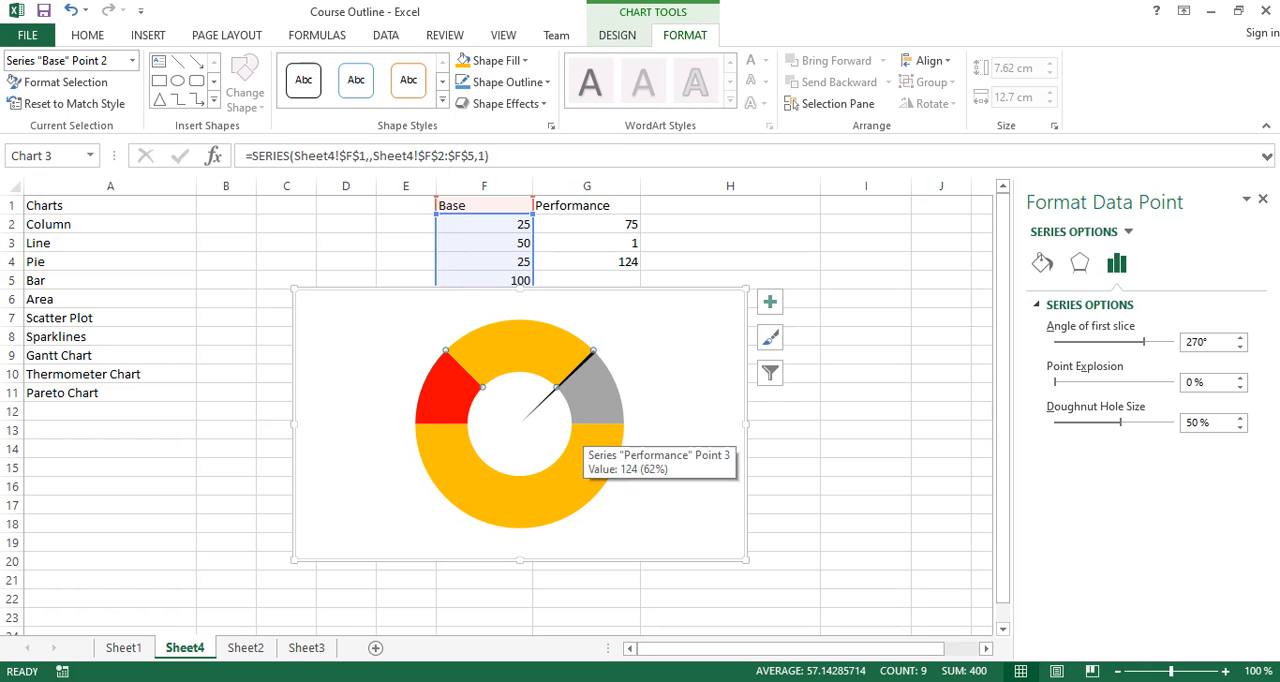
key("Right")
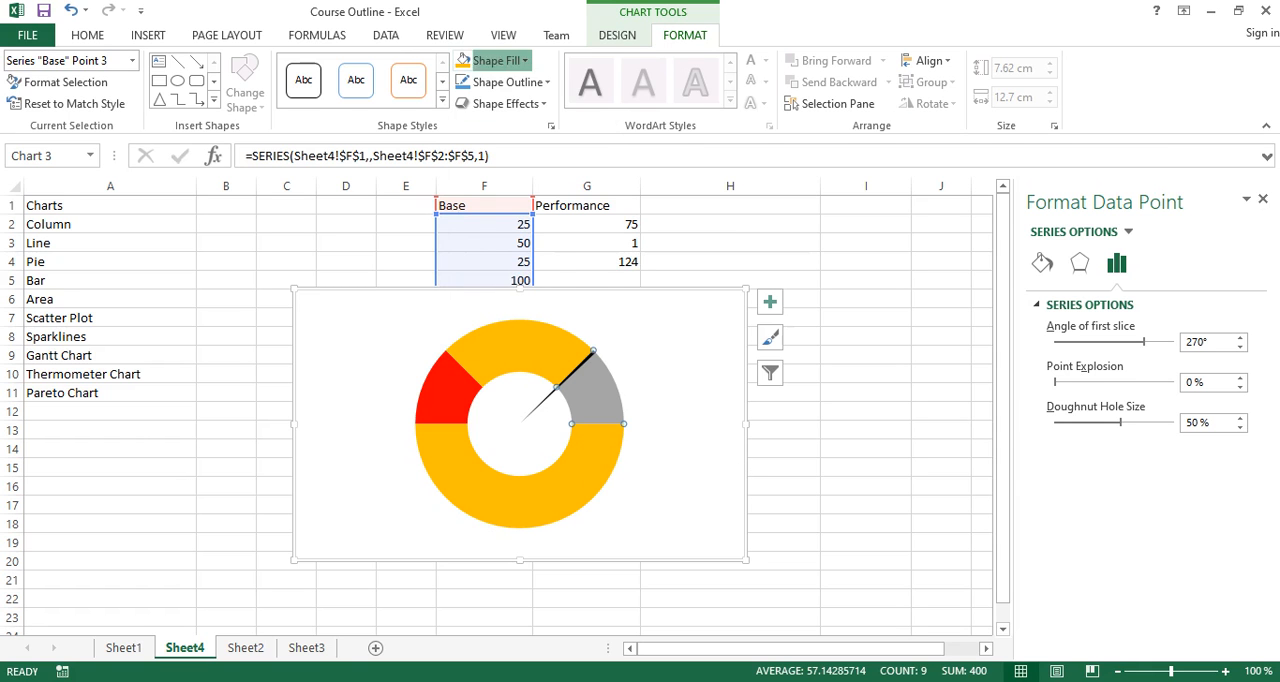
left_click(490, 60)
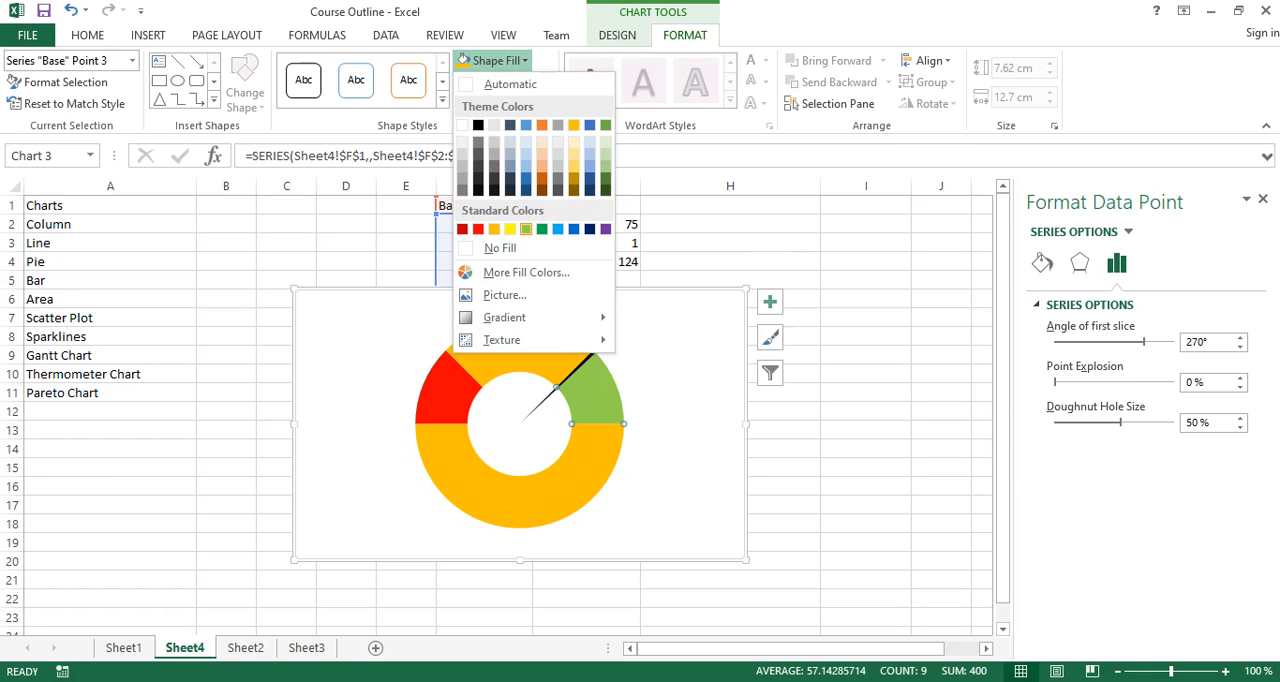
left_click(542, 229)
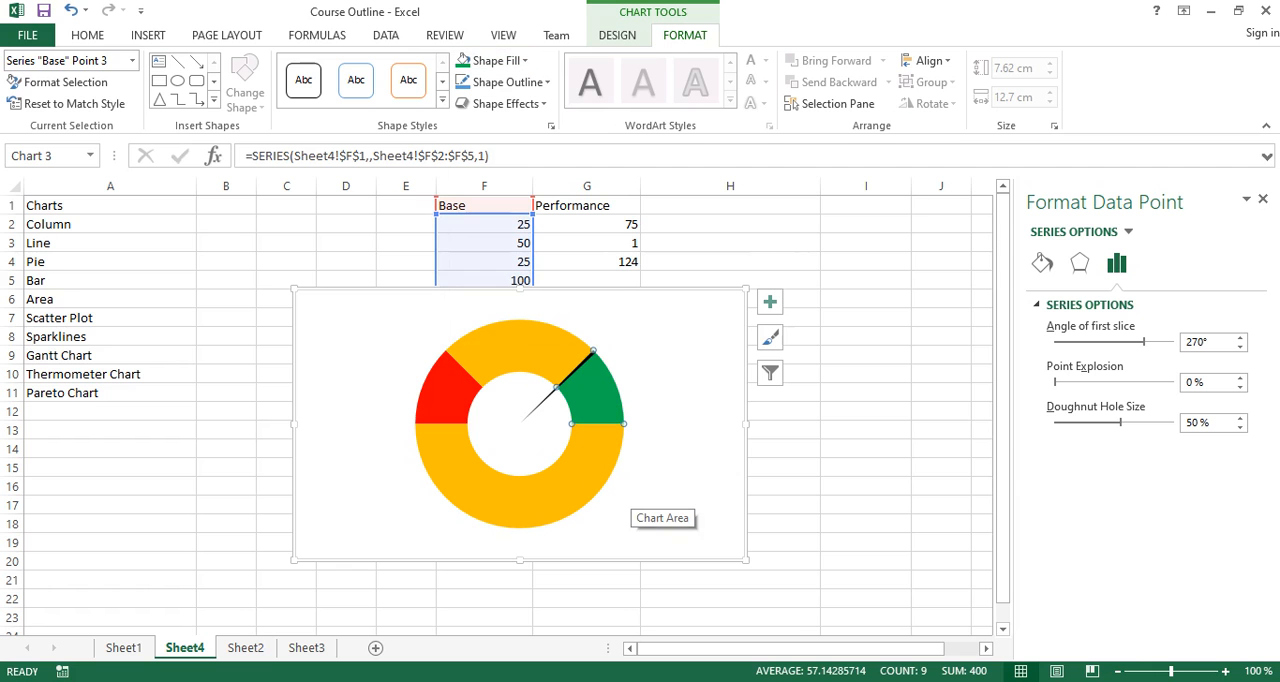
- Set the Base doughnut's fourth segment, the lower half of the ring, to No Fill
key("Right")
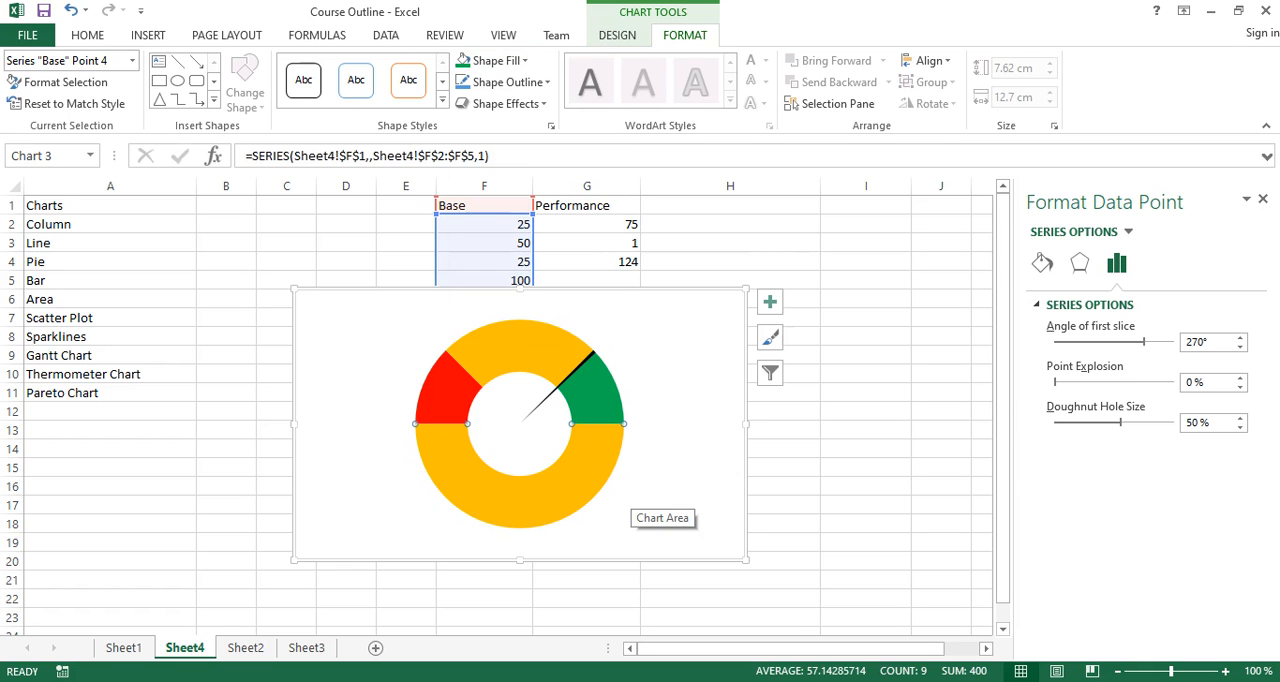
left_click(495, 60)
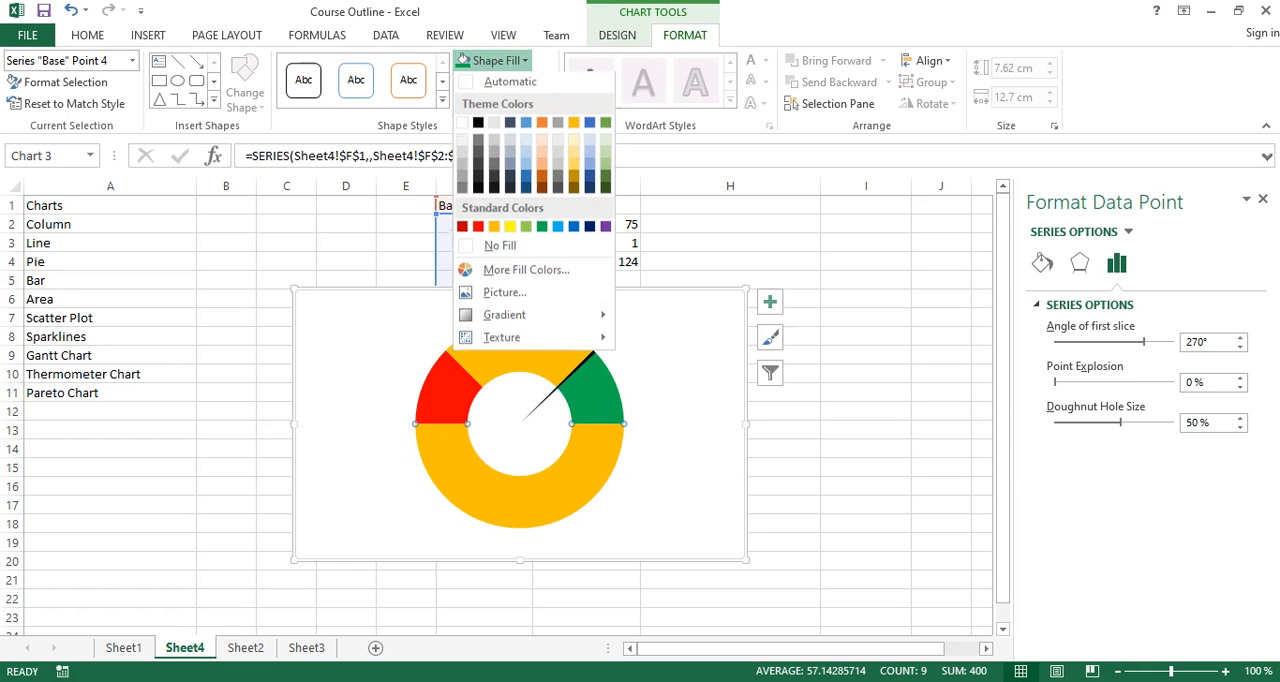
left_click(500, 247)
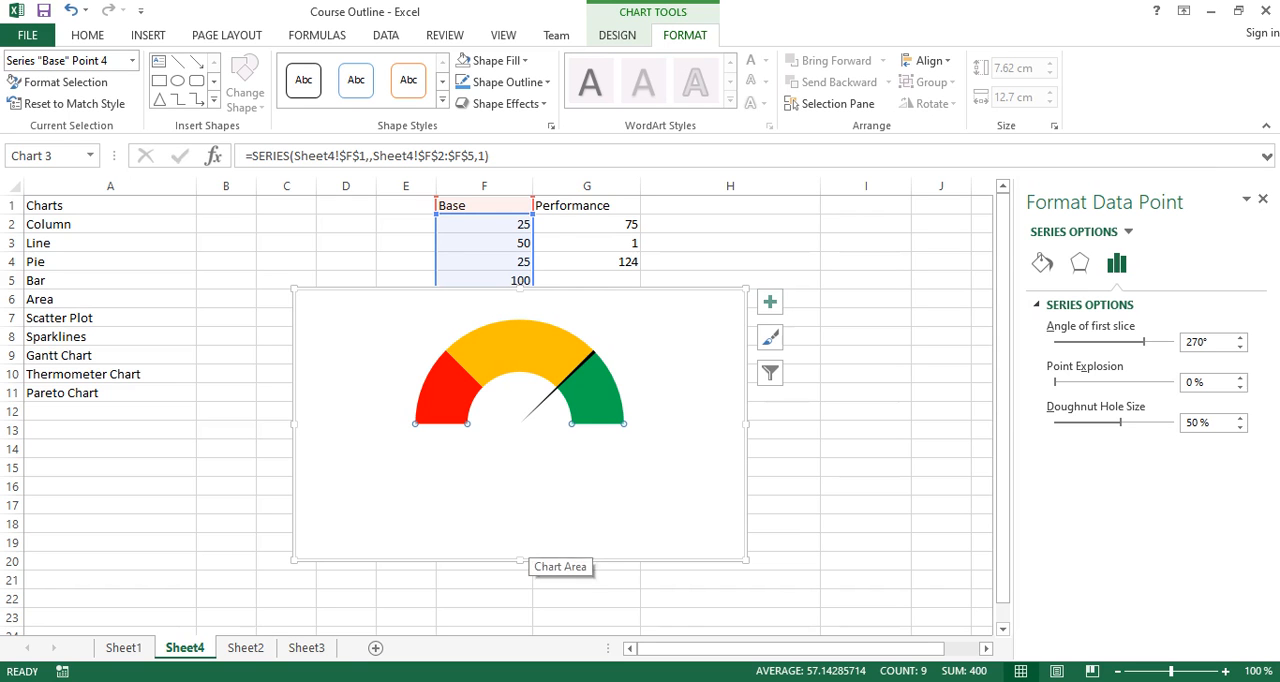
- Move the gauge chart just below the Base and Performance data and set its chart area to No Fill
mouse_move(530, 538)
left_mouse_down()
mouse_move(535, 566)
mouse_move(534, 534)
left_mouse_up()
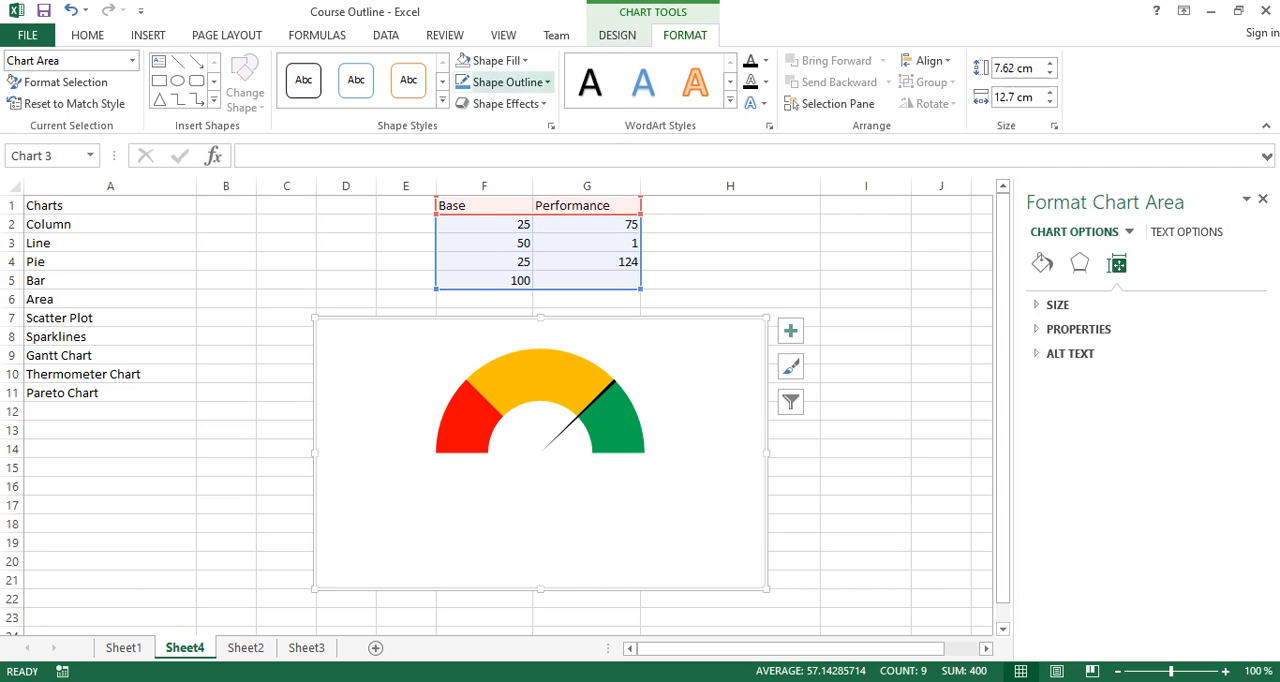
left_click(495, 60)
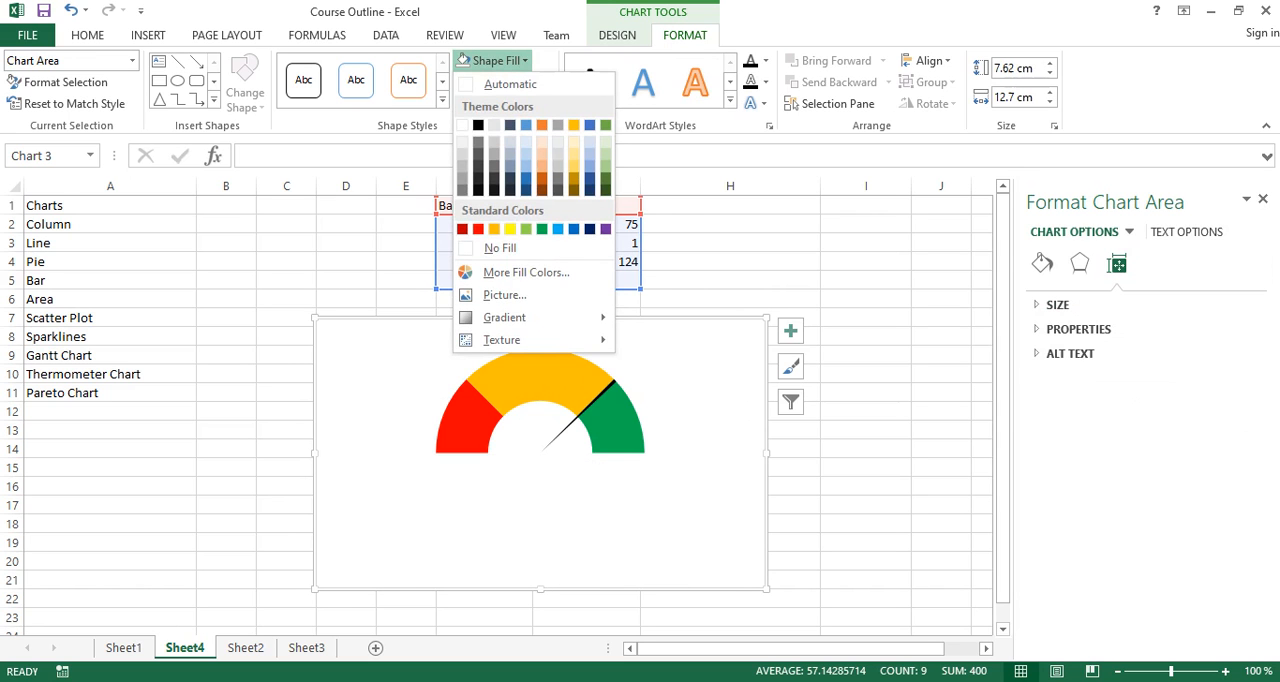
key("Escape")
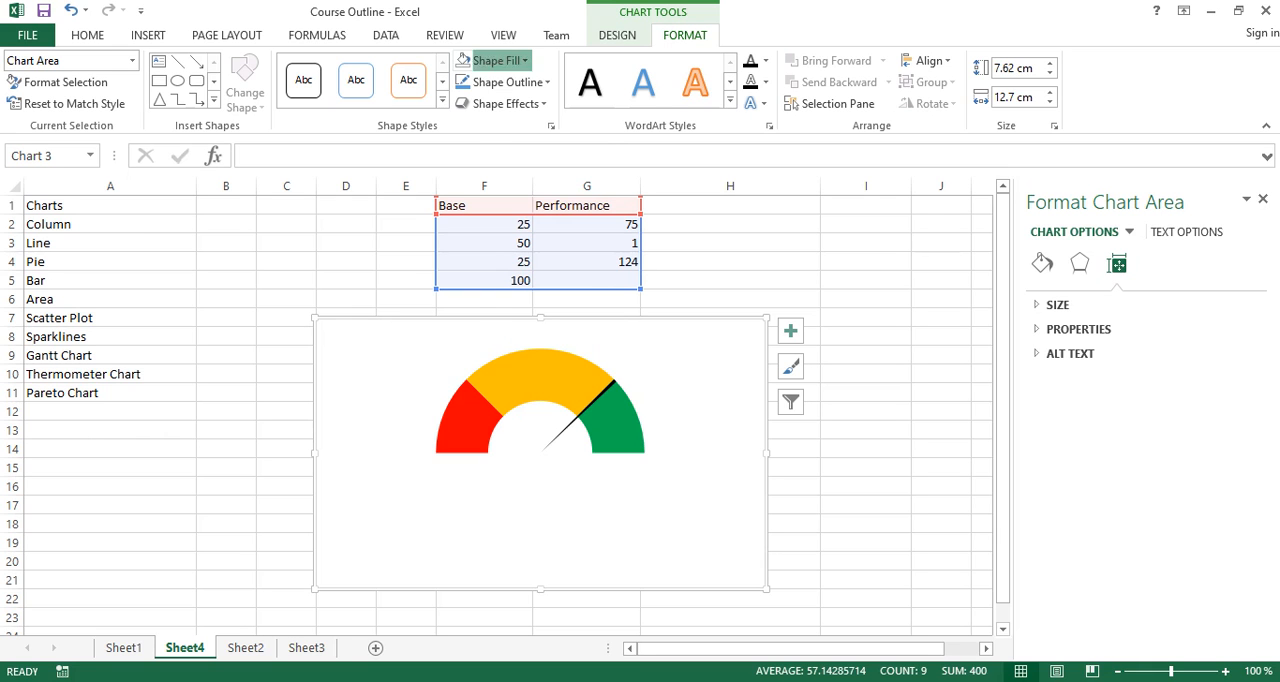
left_click(495, 60)
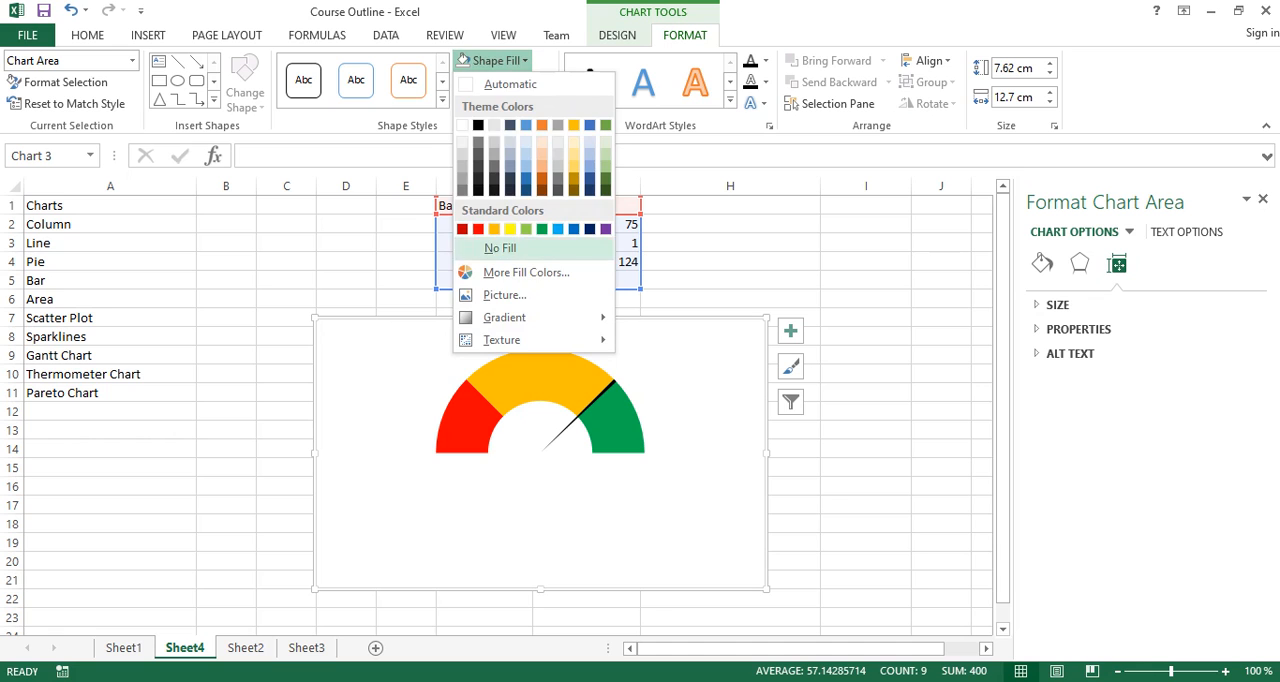
left_click(500, 247)
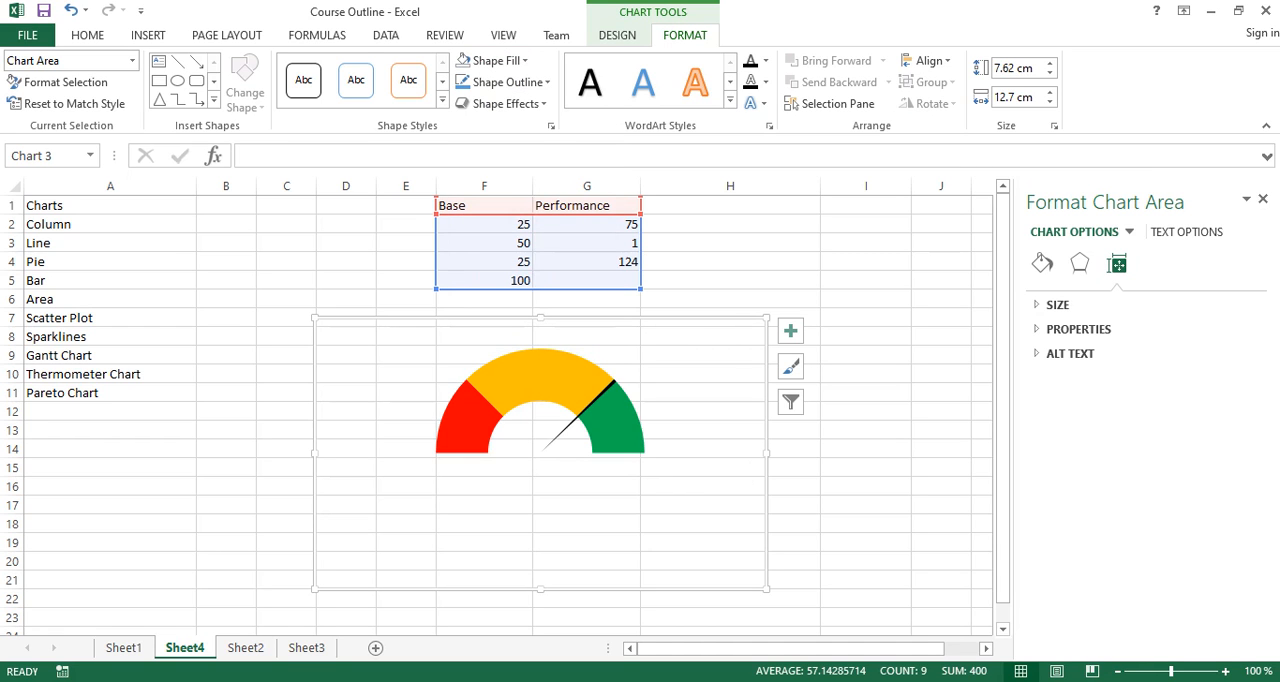
- Set the gauge's chart area to No Outline and deselect the chart
left_click(508, 82)
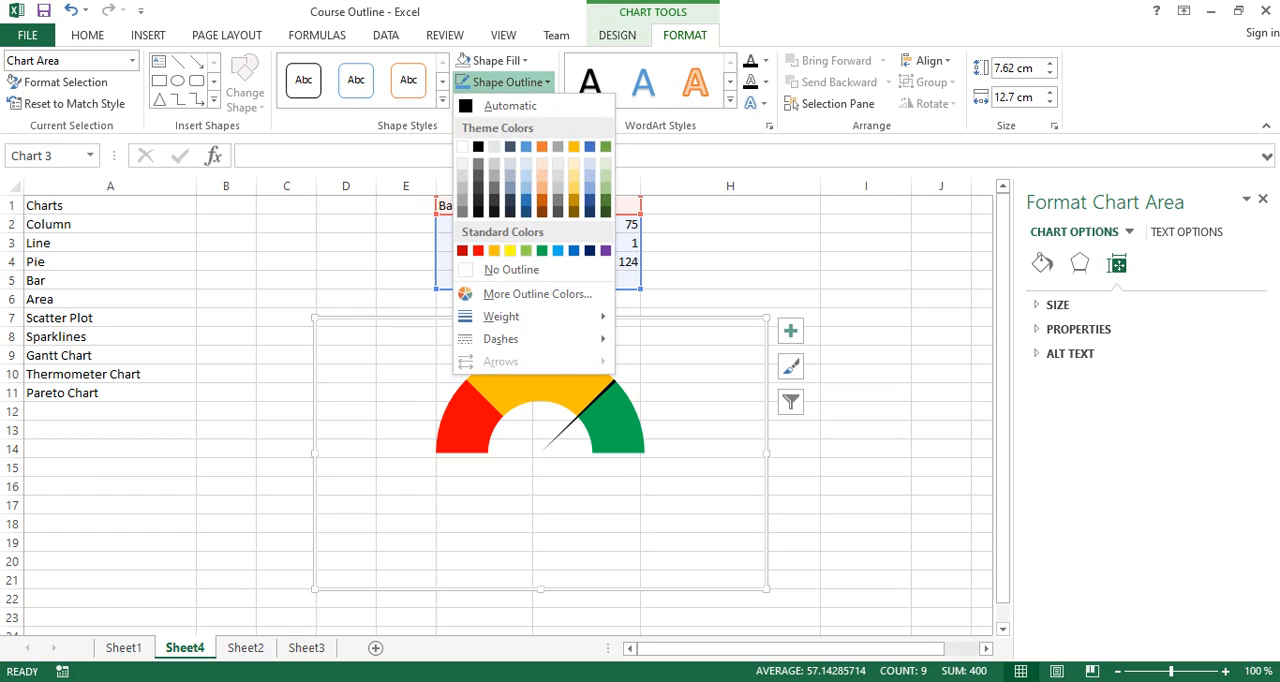
left_click(511, 270)
left_click(226, 393)
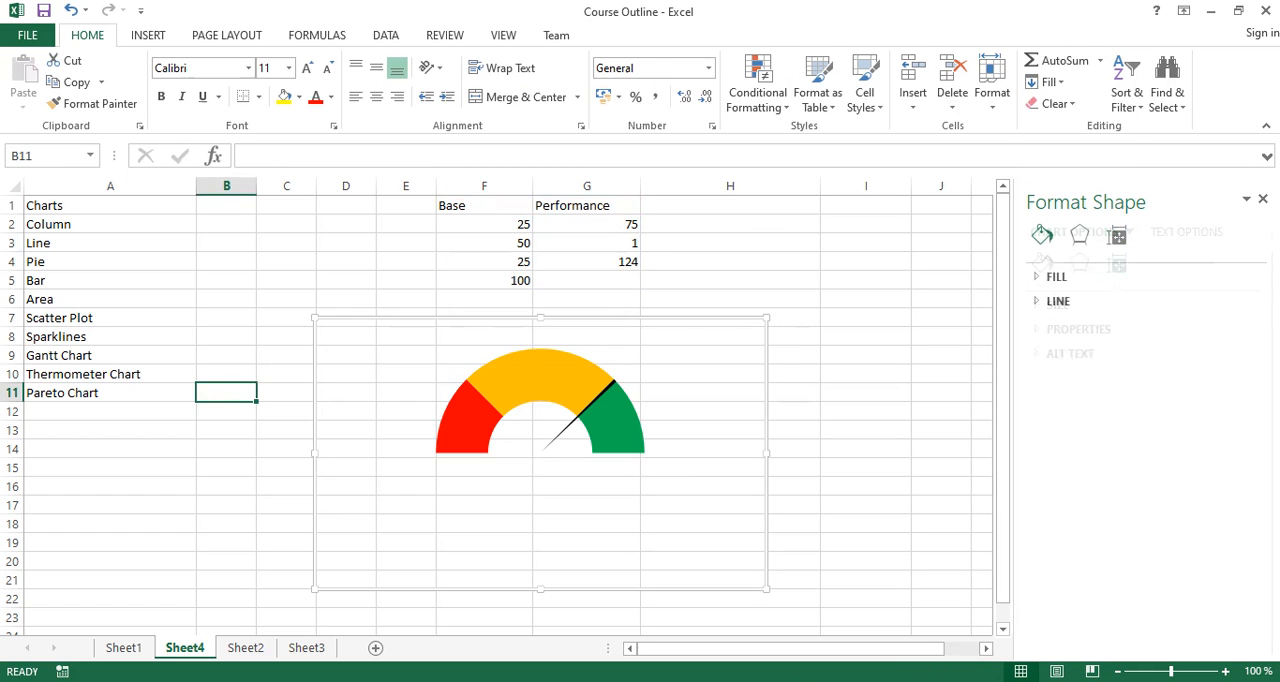
left_click(941, 393)
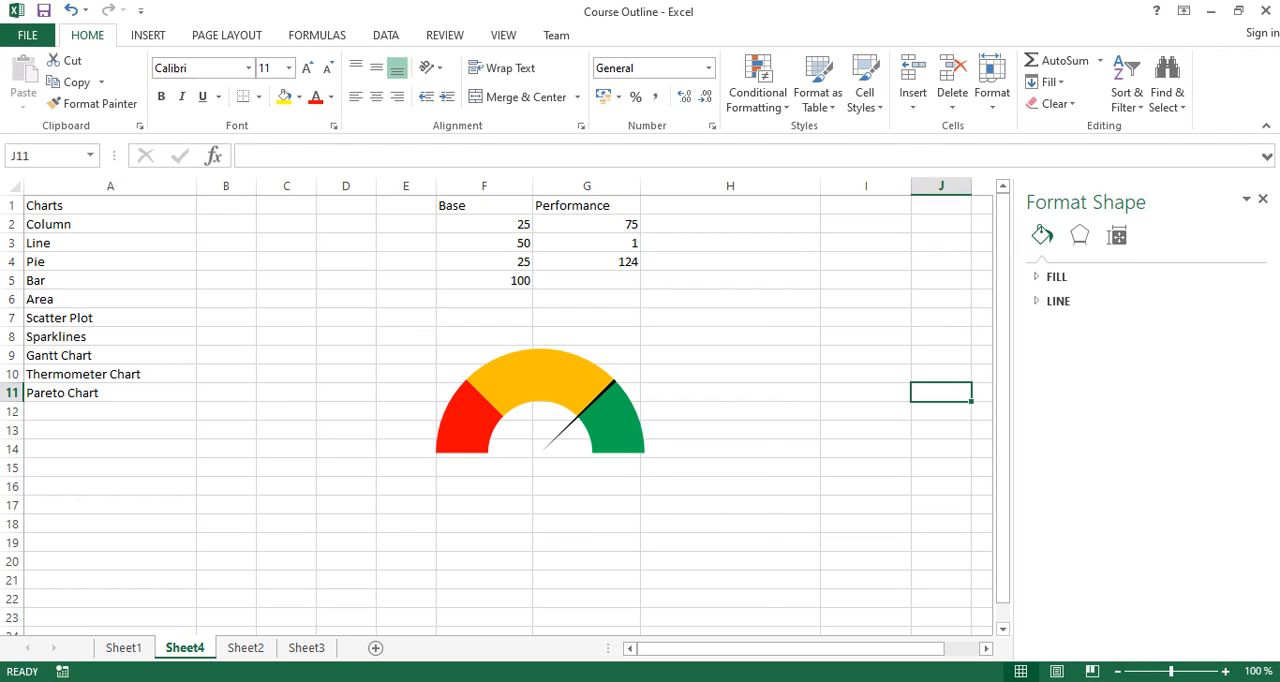
- Test the gauge needle by setting the first Performance value in G2 to 25
left_click(555, 495)
left_click(696, 500)
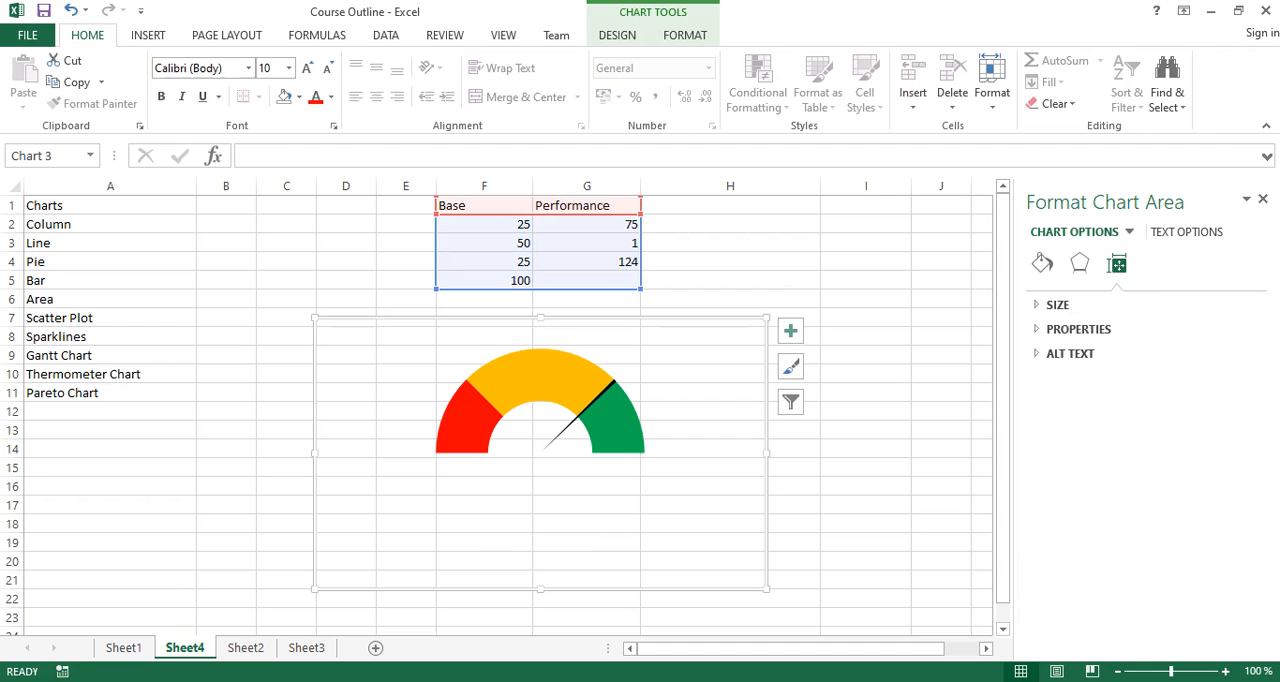
mouse_move(613, 385)
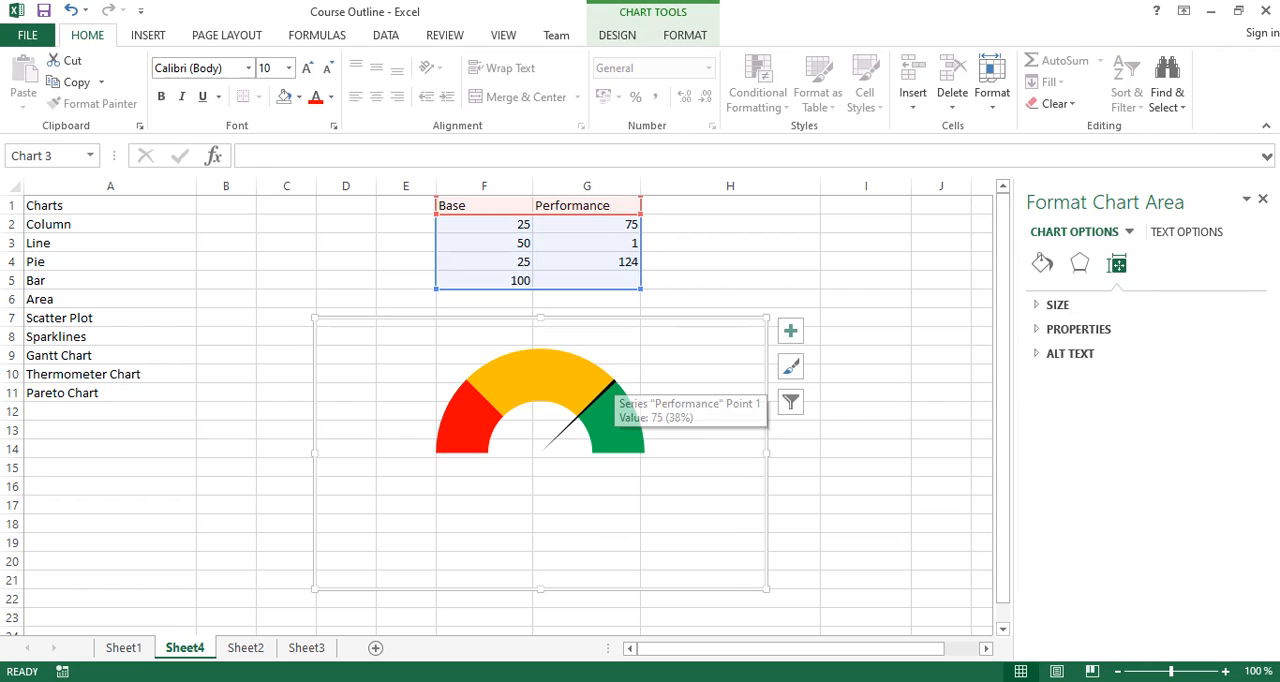
left_click(594, 225)
type("25")
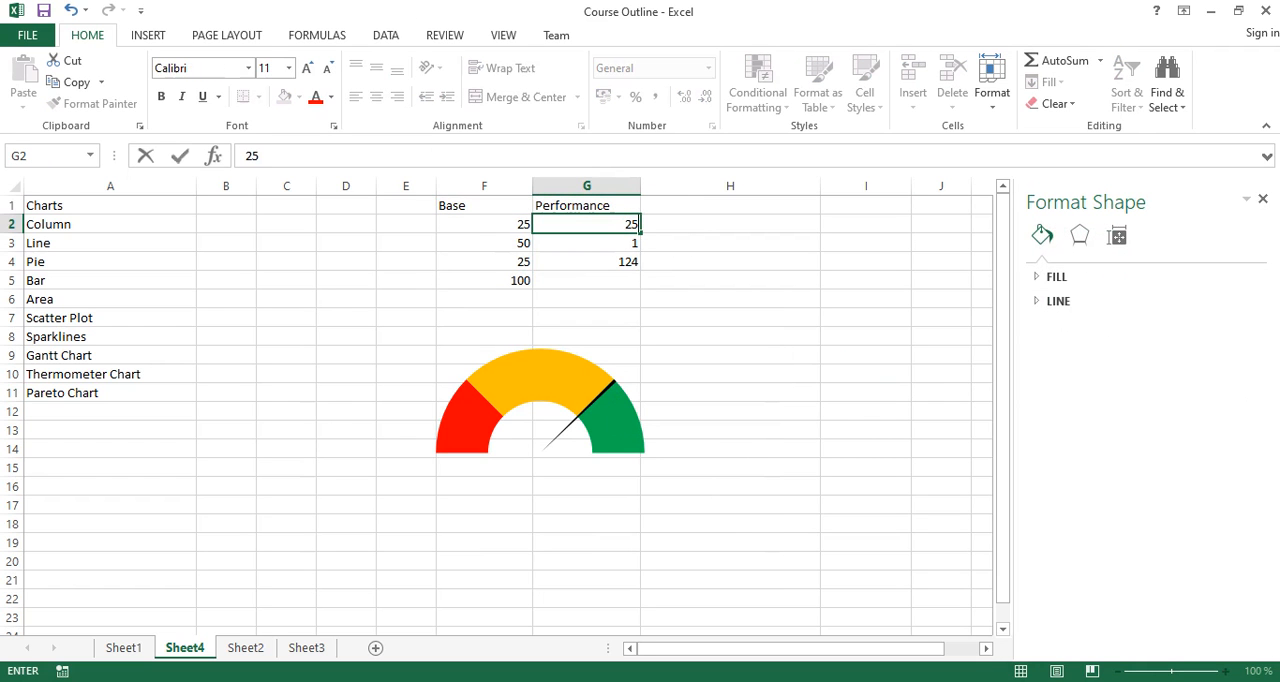
key("Return")
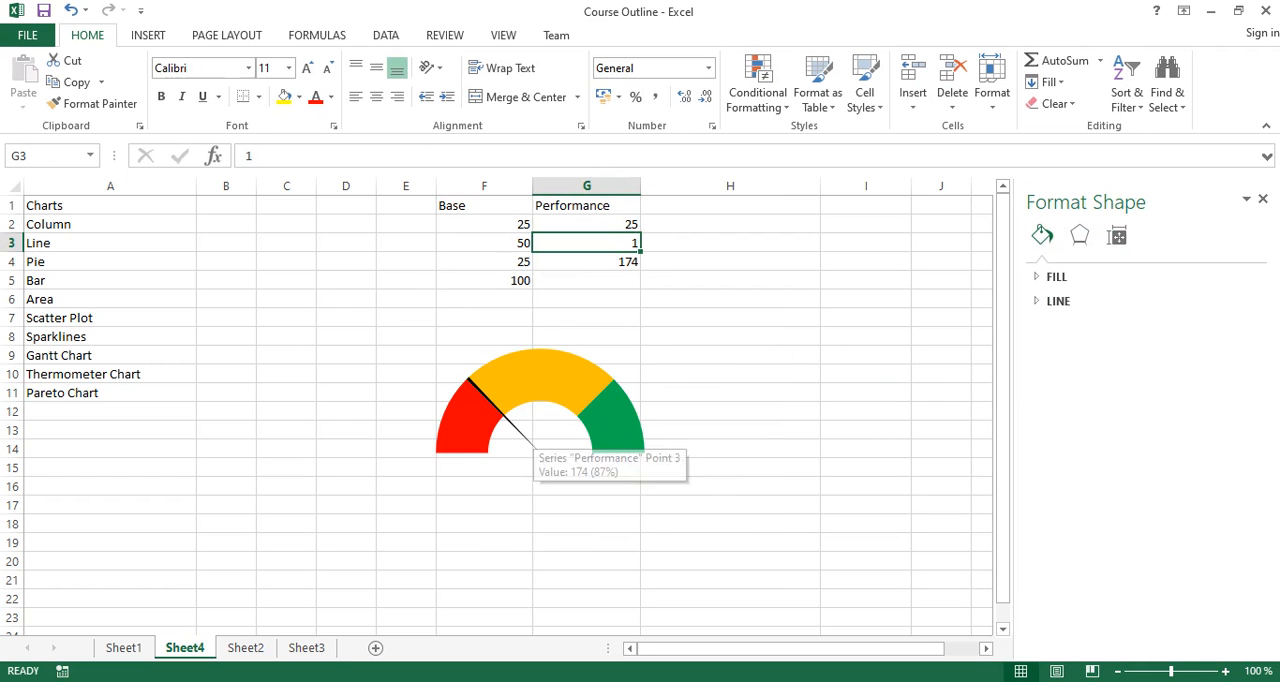
- Try the first Performance value in G2 at 13 and again at 25 to move the gauge needle
left_click(587, 225)
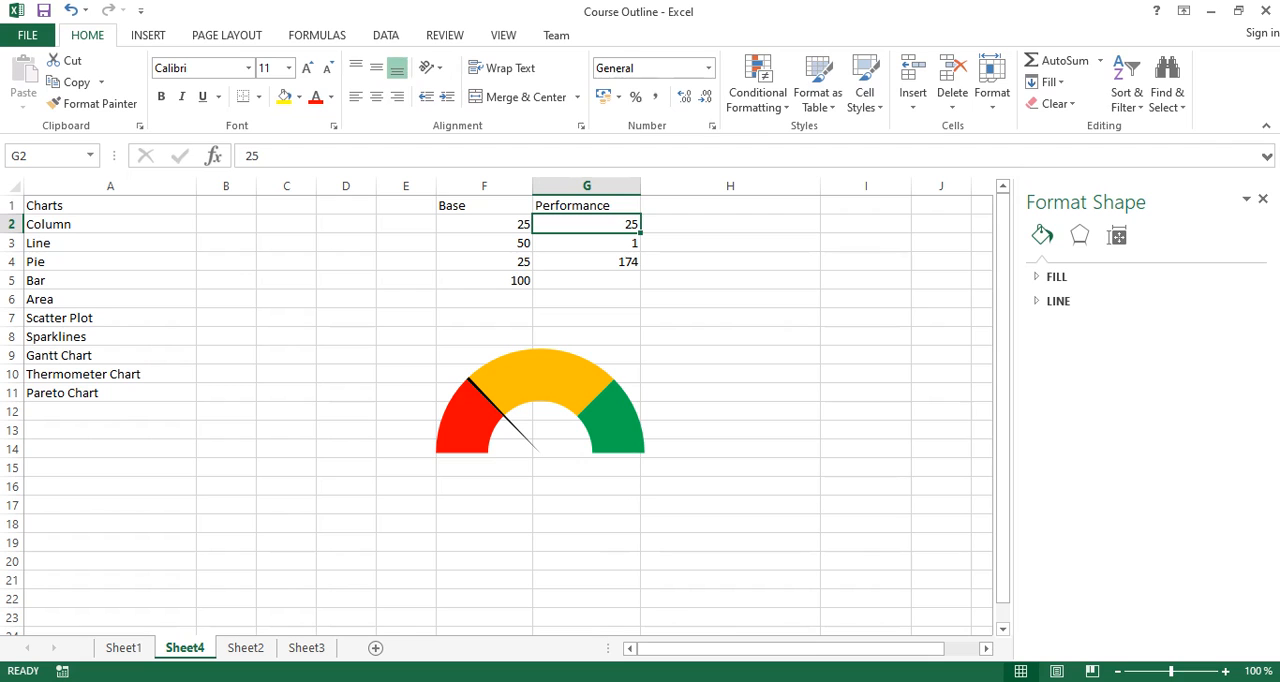
type("13")
left_click(484, 299)
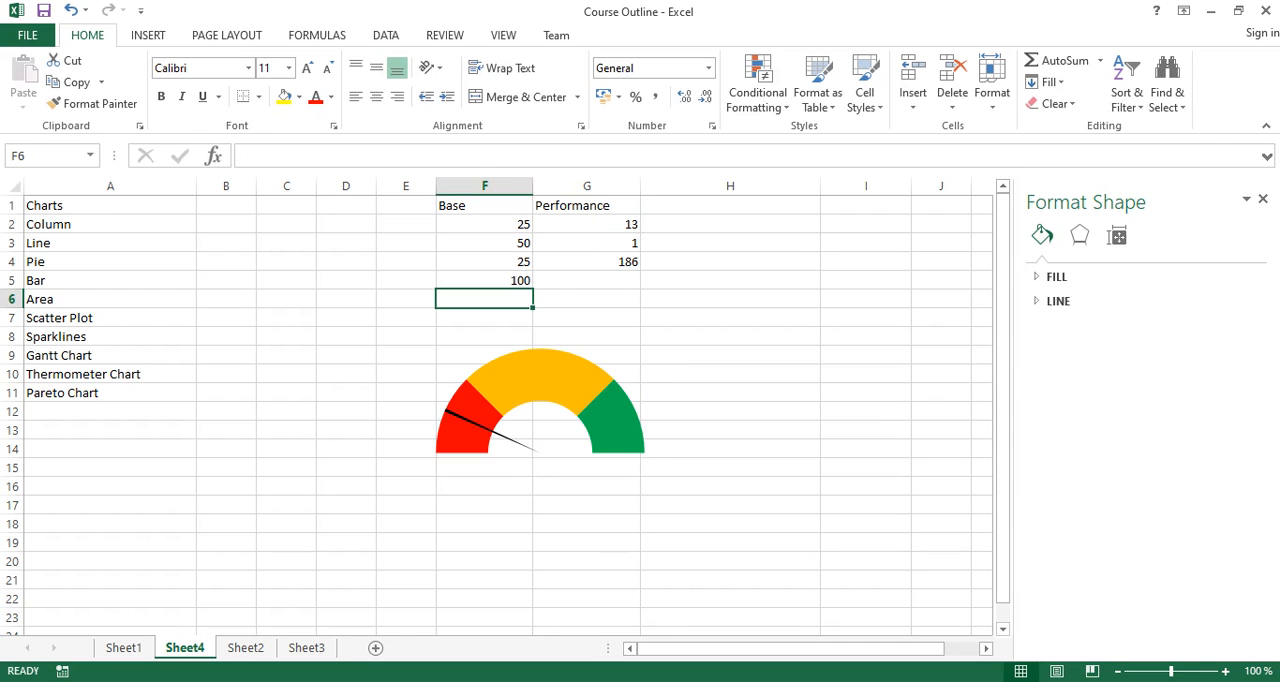
left_click(587, 225)
type("25")
left_click(587, 299)
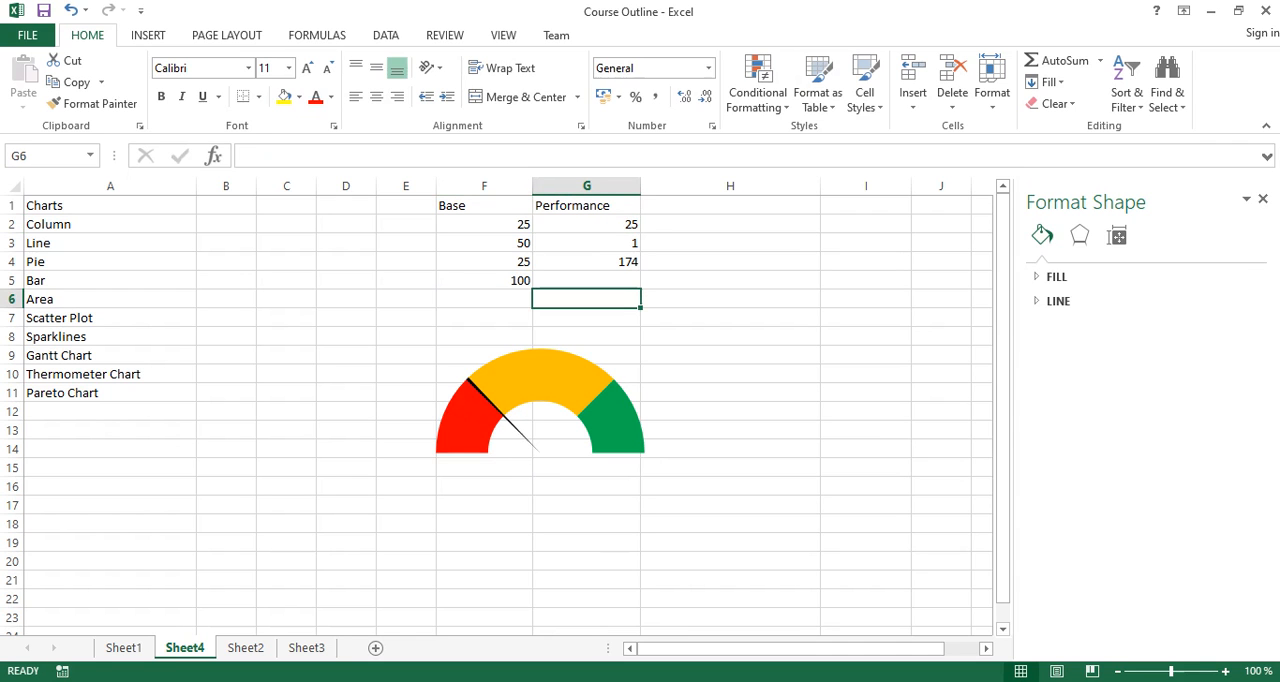
- Try the first Performance value in G2 at 26 to move the gauge needle
key("Up")
key("Up")
key("Up")
key("Up")
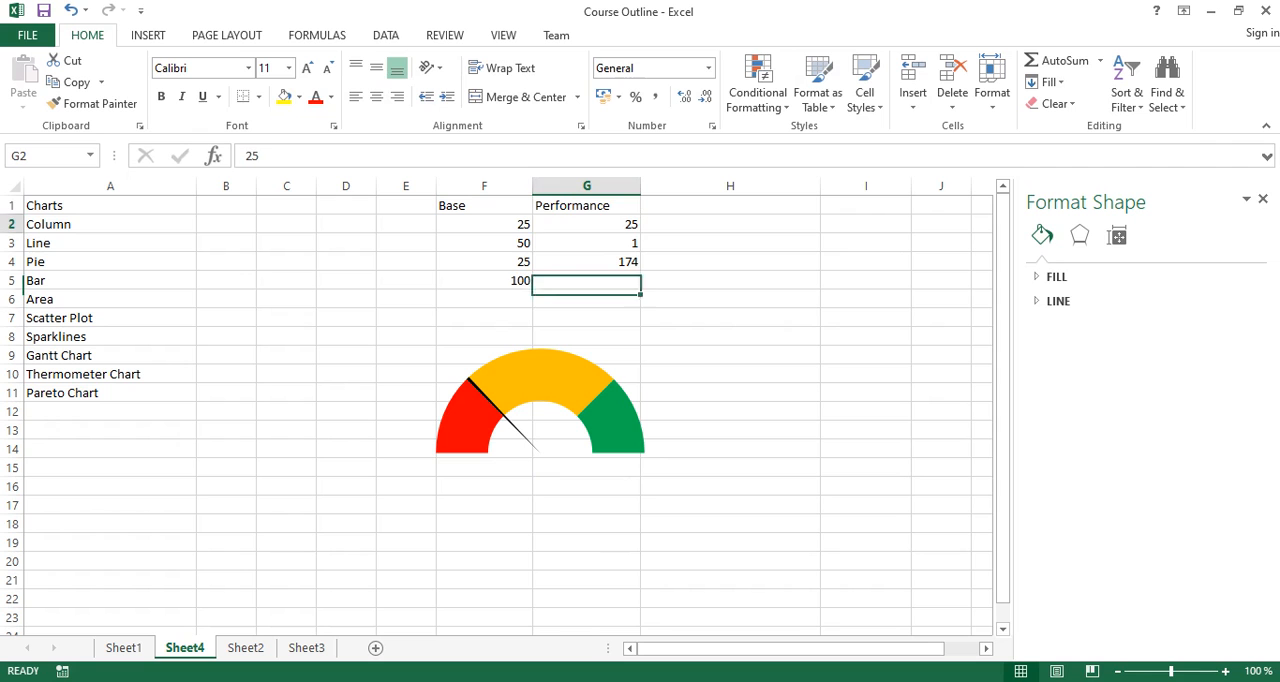
type("26")
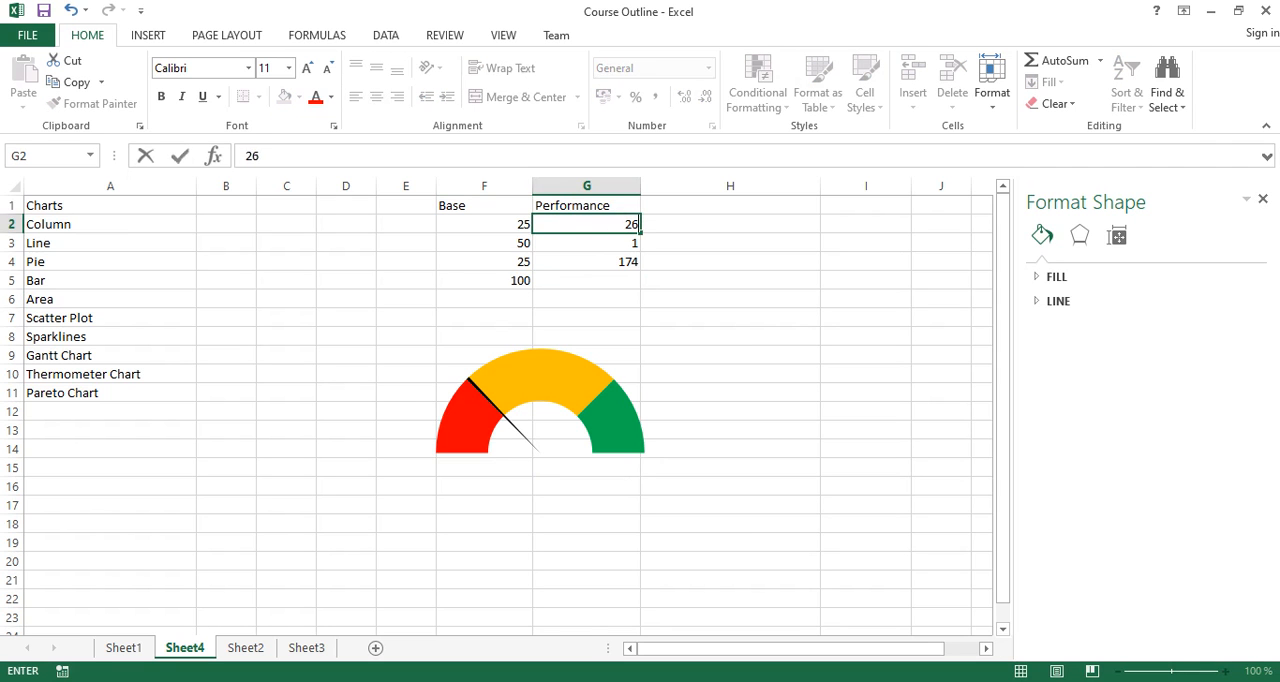
left_click(406, 318)
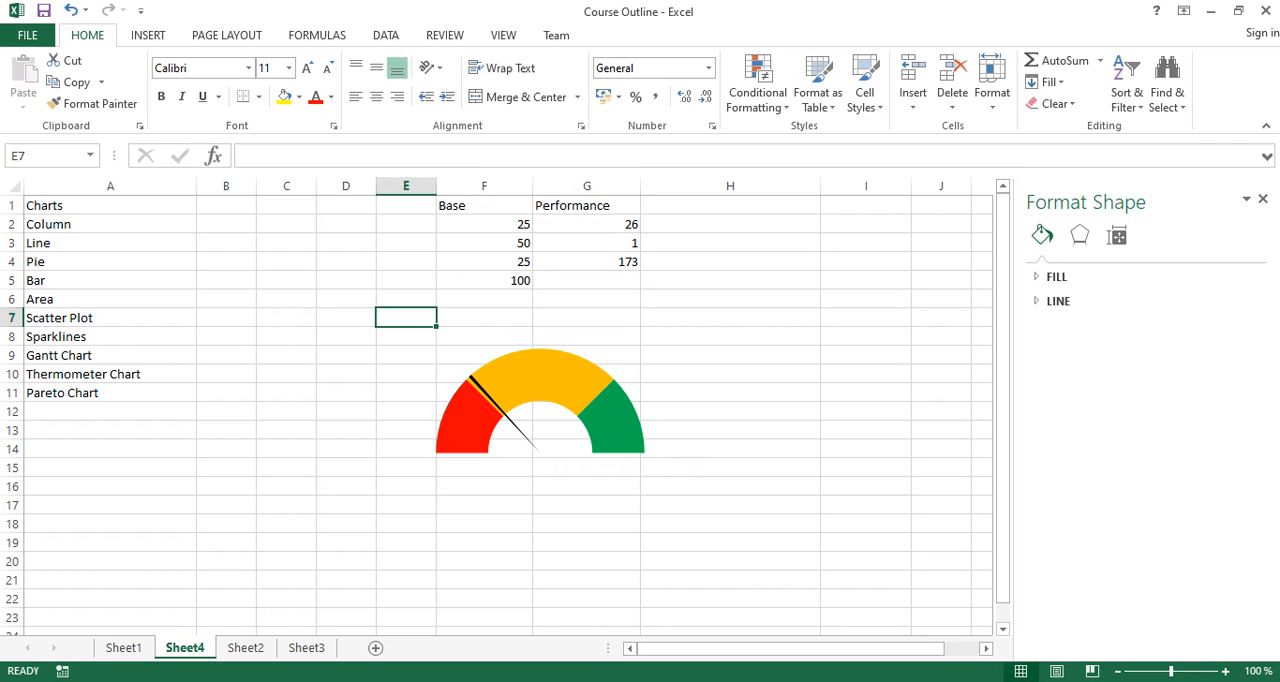
- Set the first Performance value in G2 to 78 to move the gauge needle into the green zone
left_click(587, 225)
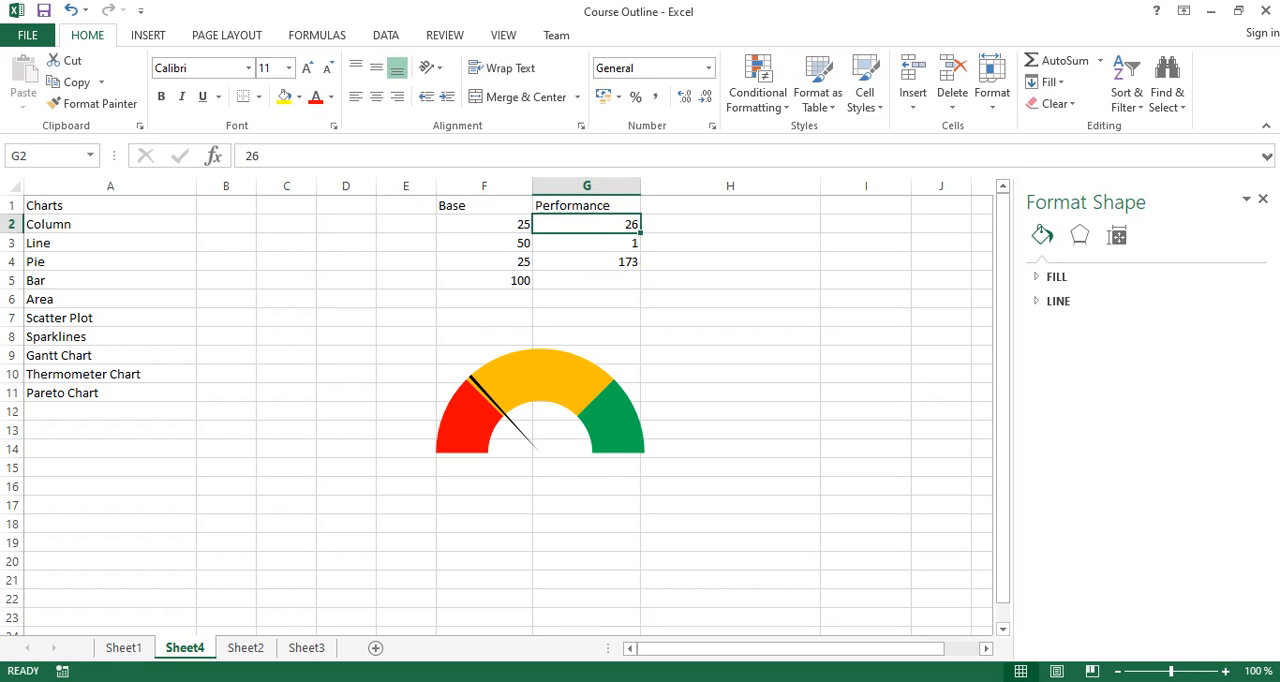
type("78")
left_click(730, 298)
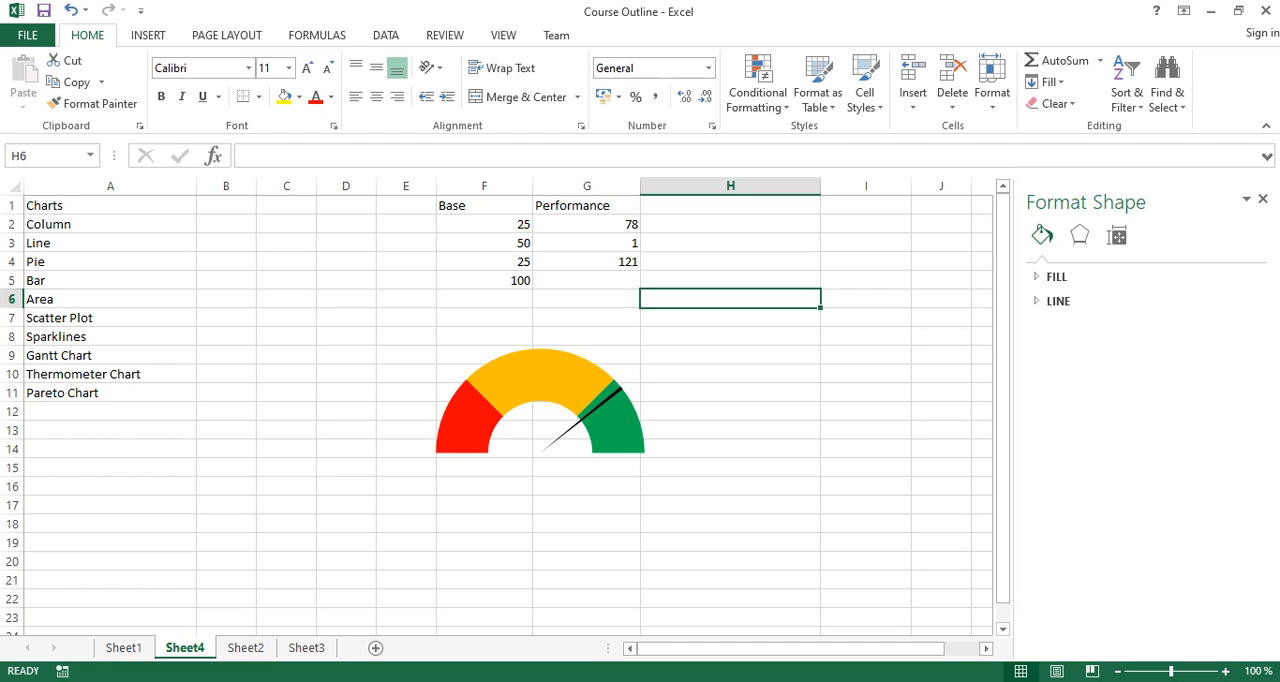
left_click(110, 412)
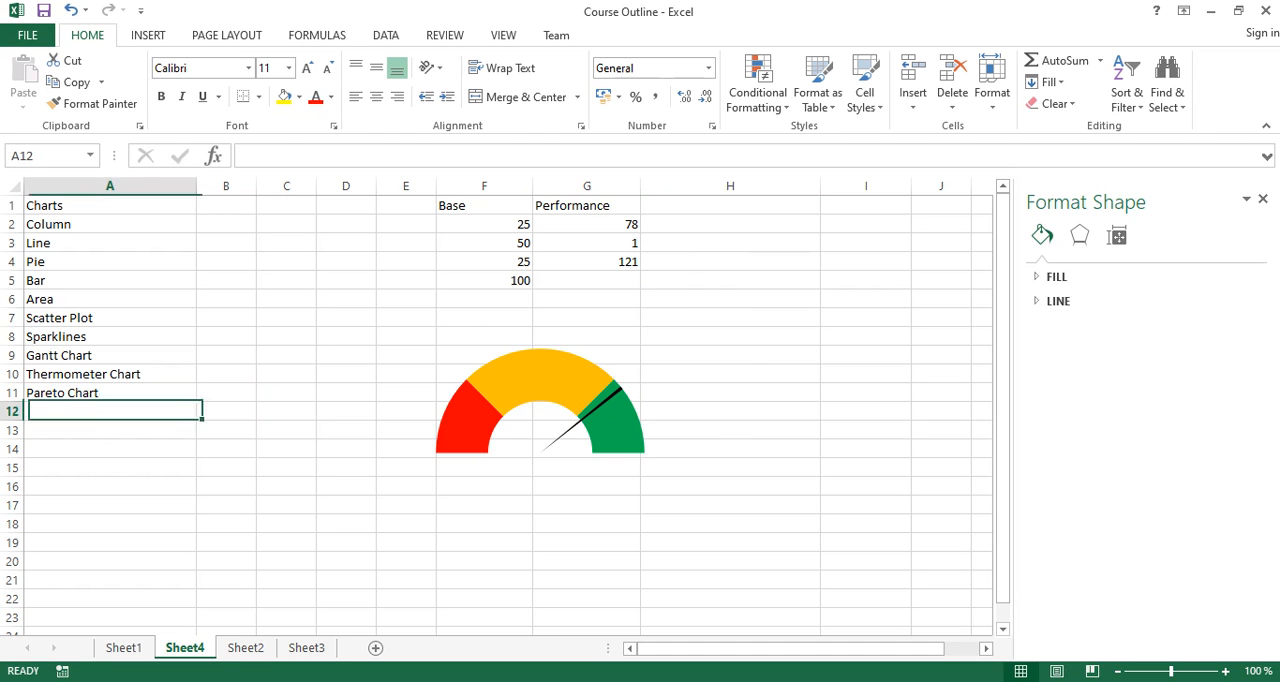
left_click(110, 393)
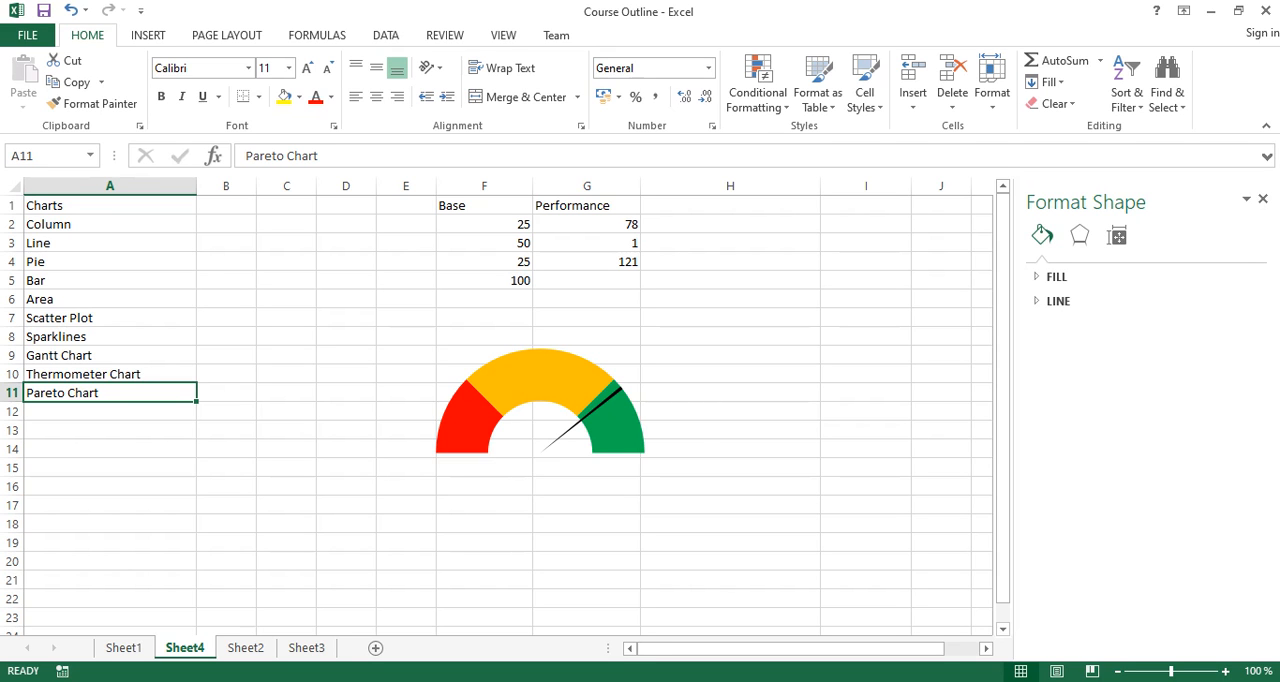
mouse_move(505, 508)
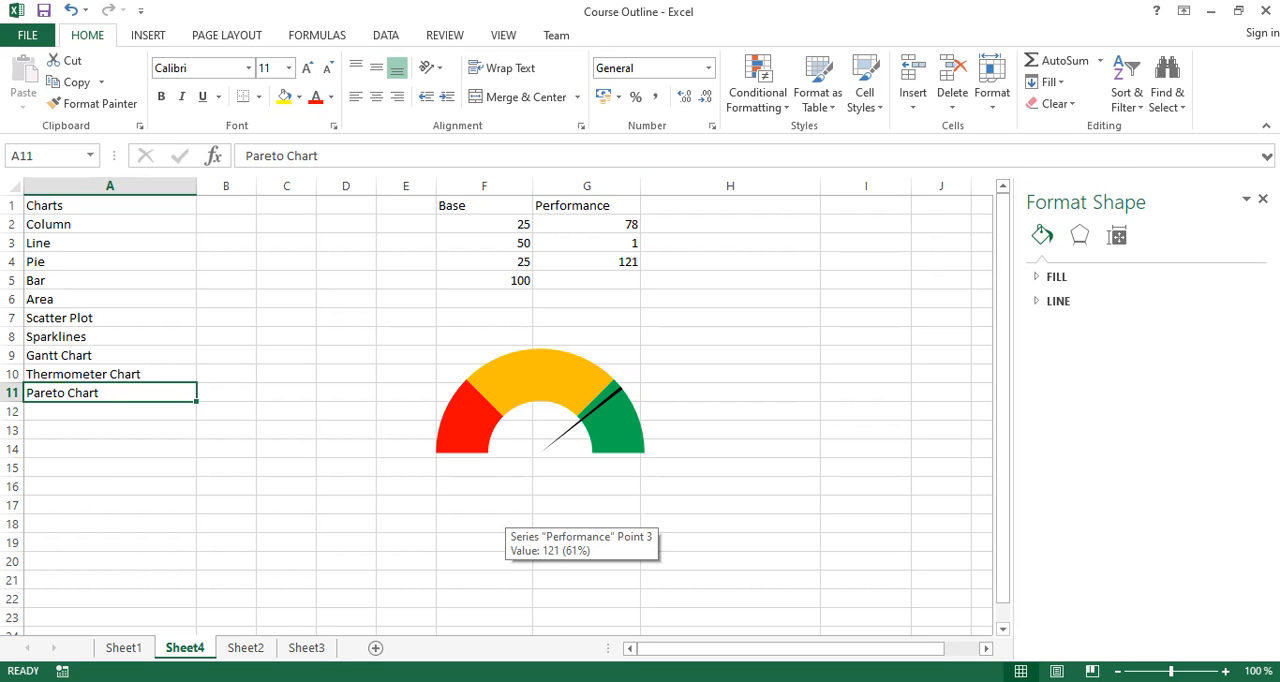